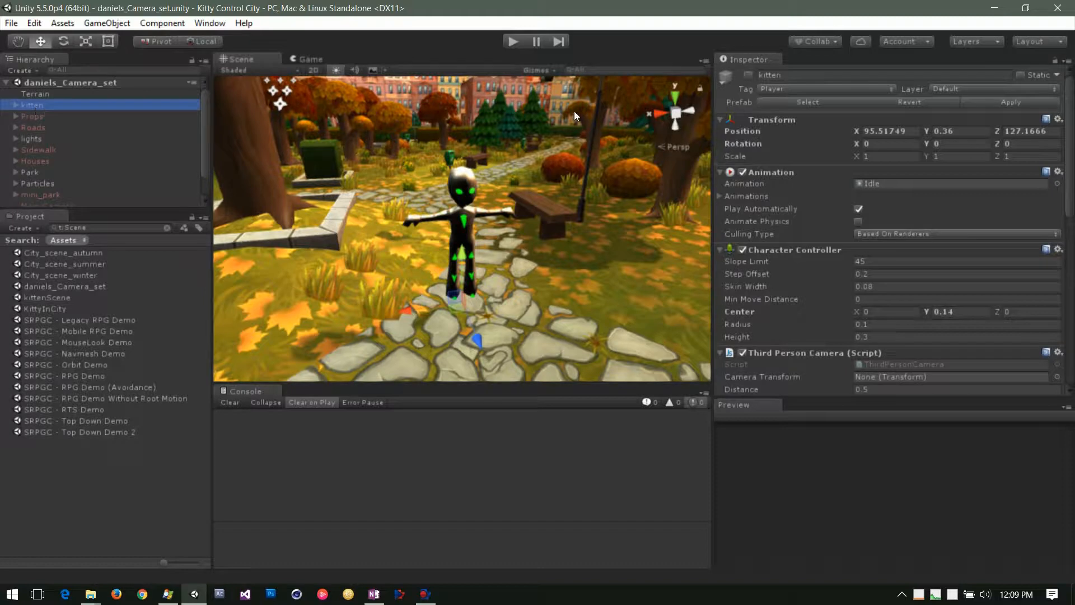
# Activate the kitten object and view it up close at the player character's feet in the scene
pyautogui.click(747, 78)
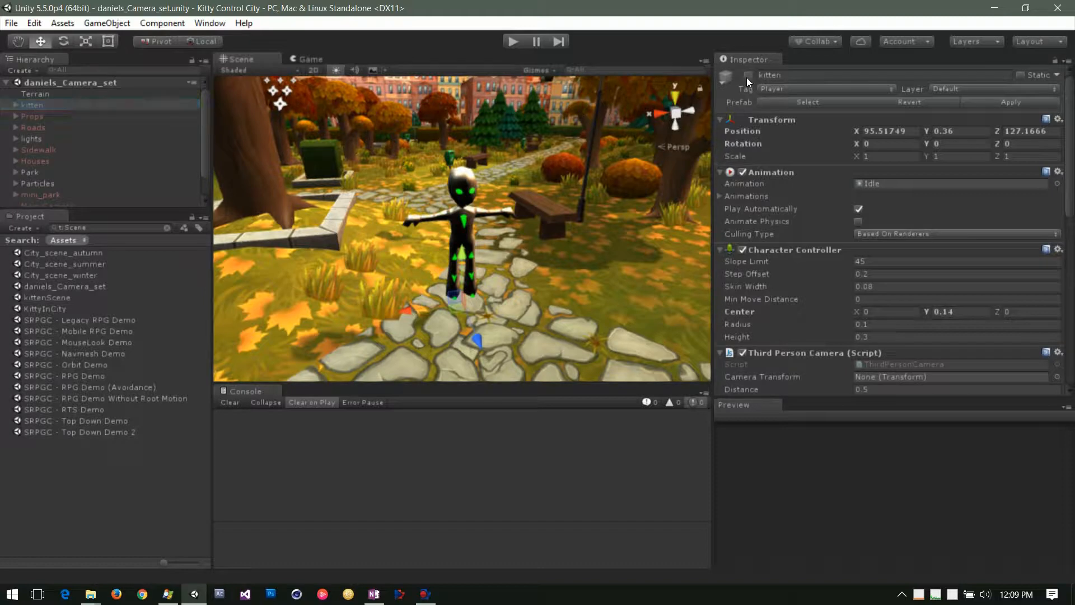
pyautogui.click(748, 78)
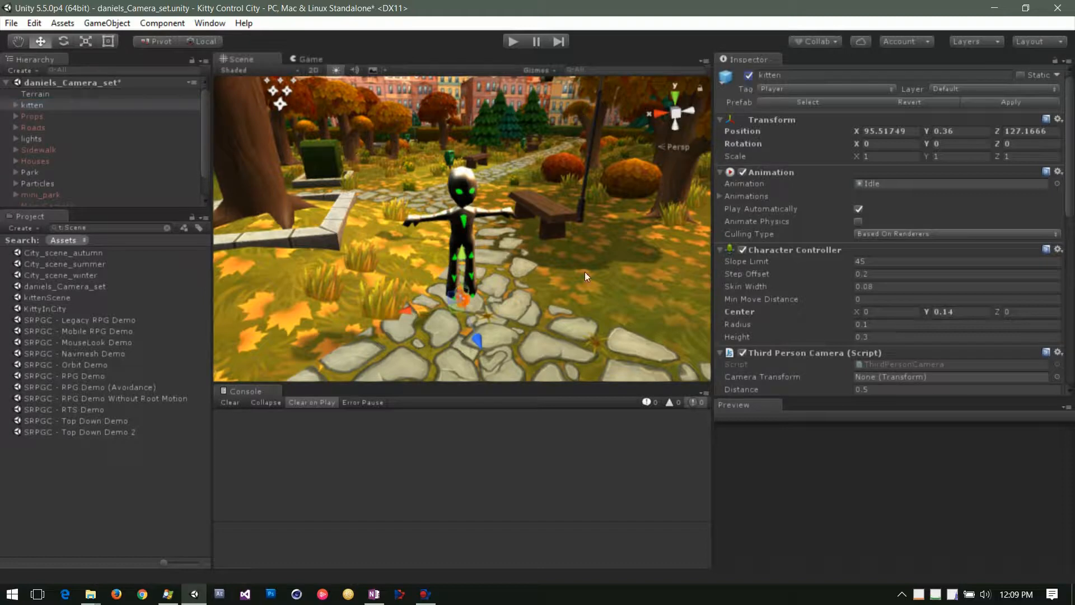
pyautogui.keyDown('alt'); pyautogui.moveTo(558, 331); pyautogui.dragTo(510, 324); pyautogui.keyUp('alt')
pyautogui.keyDown('alt'); pyautogui.moveTo(496, 334); pyautogui.dragTo(825, 344, button='right'); pyautogui.keyUp('alt')
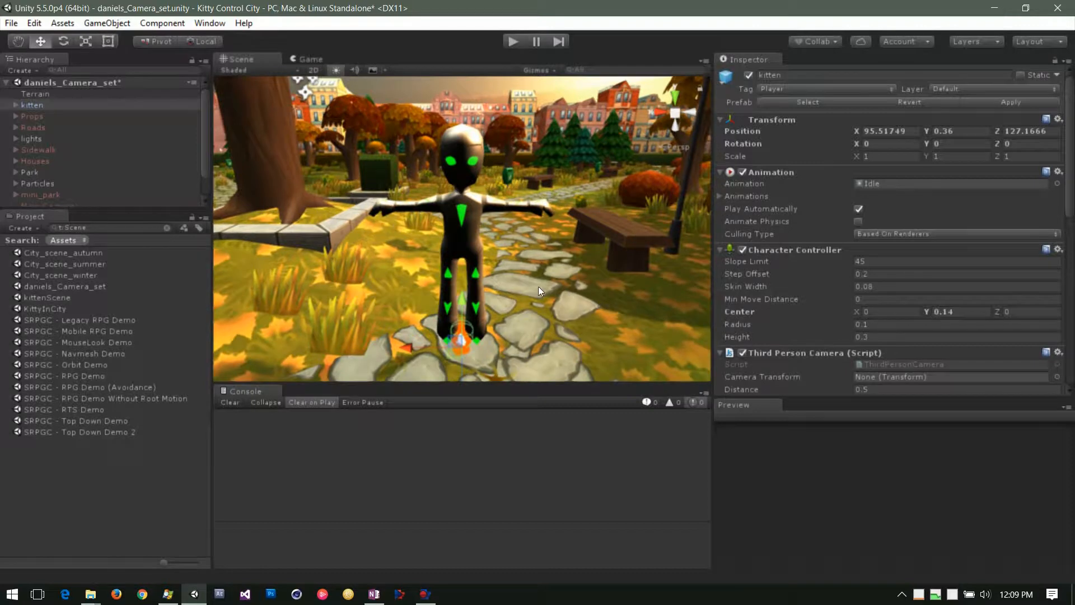
pyautogui.press('q')
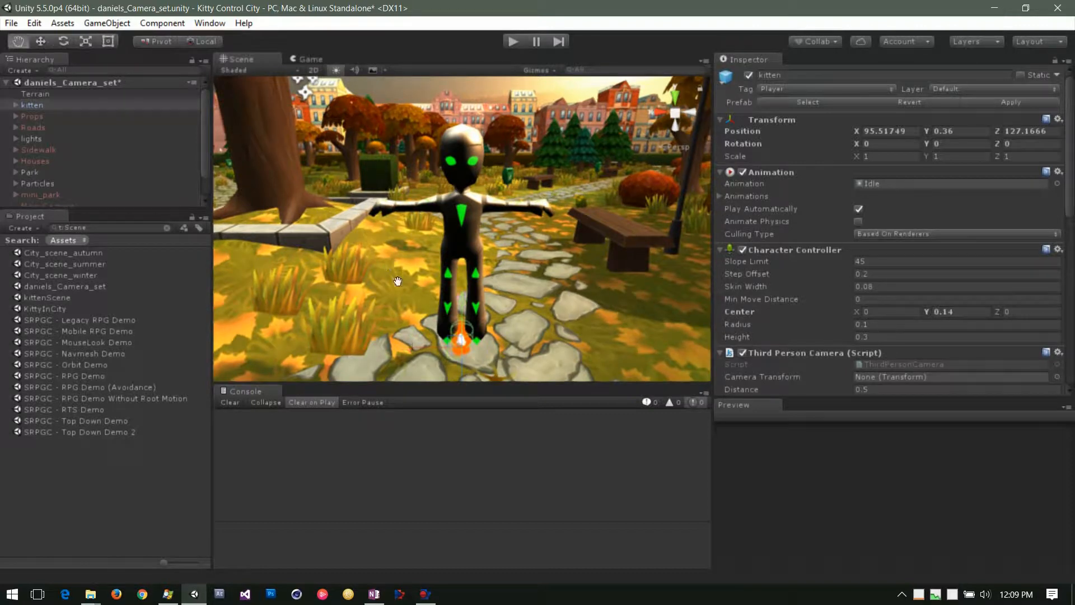
pyautogui.moveTo(487, 303); pyautogui.dragTo(469, 210)
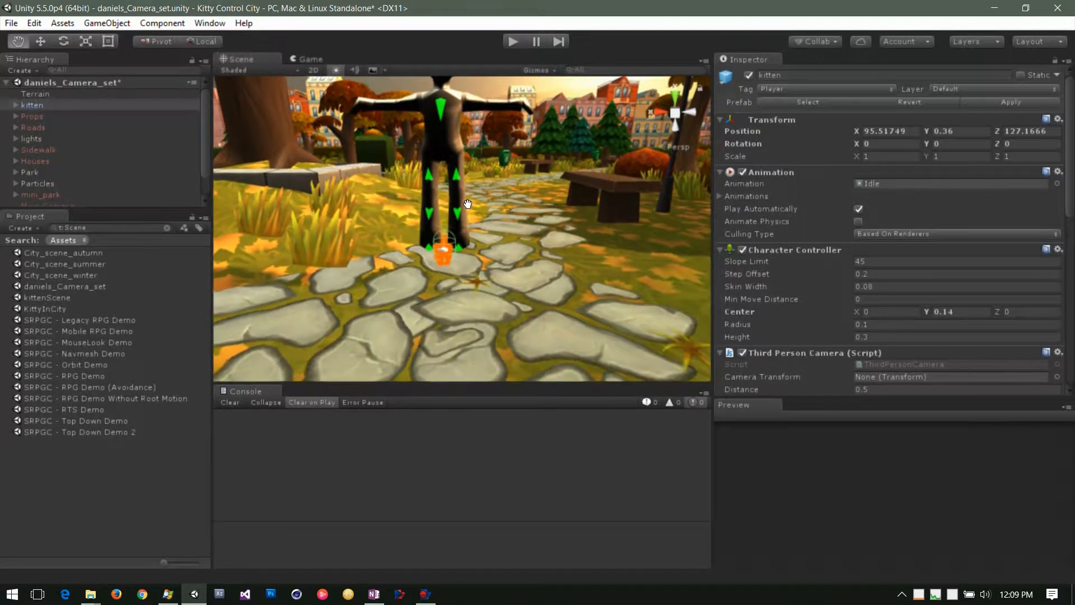
pyautogui.scroll(4, 484, 228)
pyautogui.scroll(2, 483, 224)
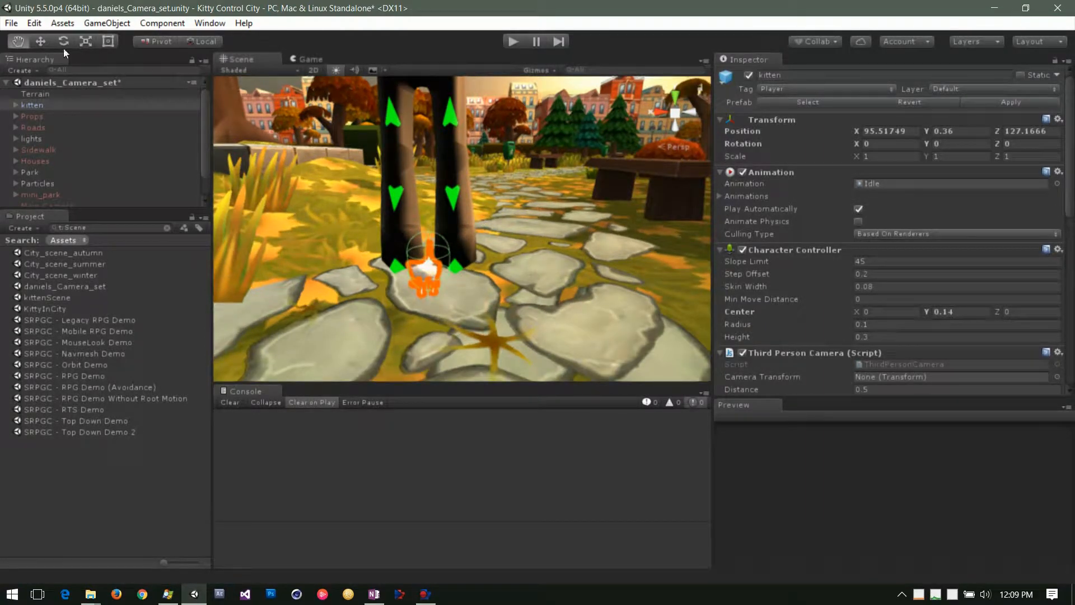
# Select the SrpgcLegacyPlayer model and examine its Animation, Character Controller, Srpgc Legacy Animator and Srpgc Legacy Player Controller components
pyautogui.click(40, 42)
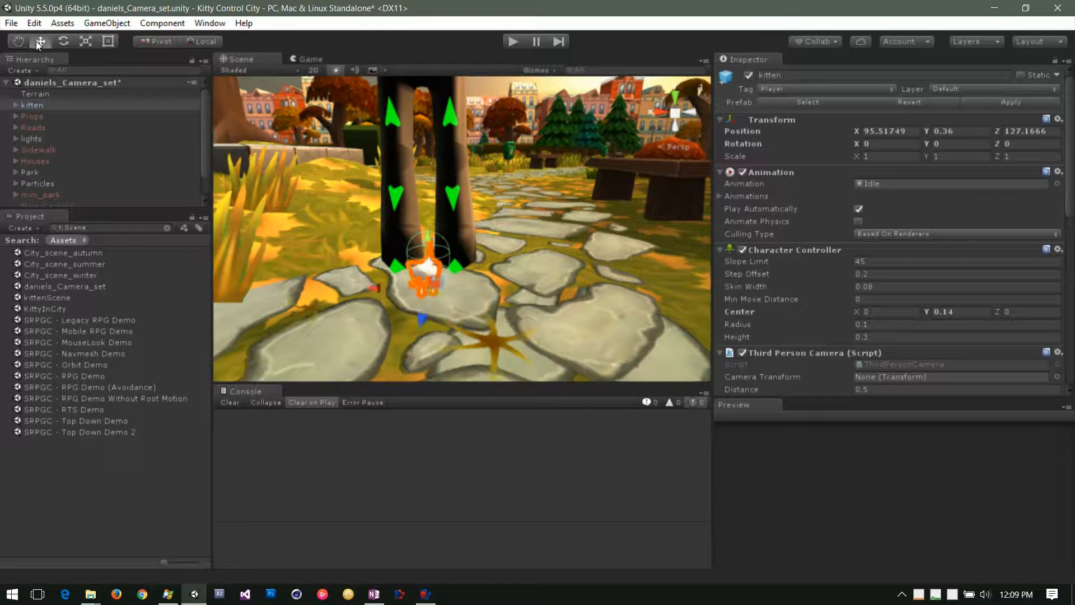
pyautogui.click(399, 156)
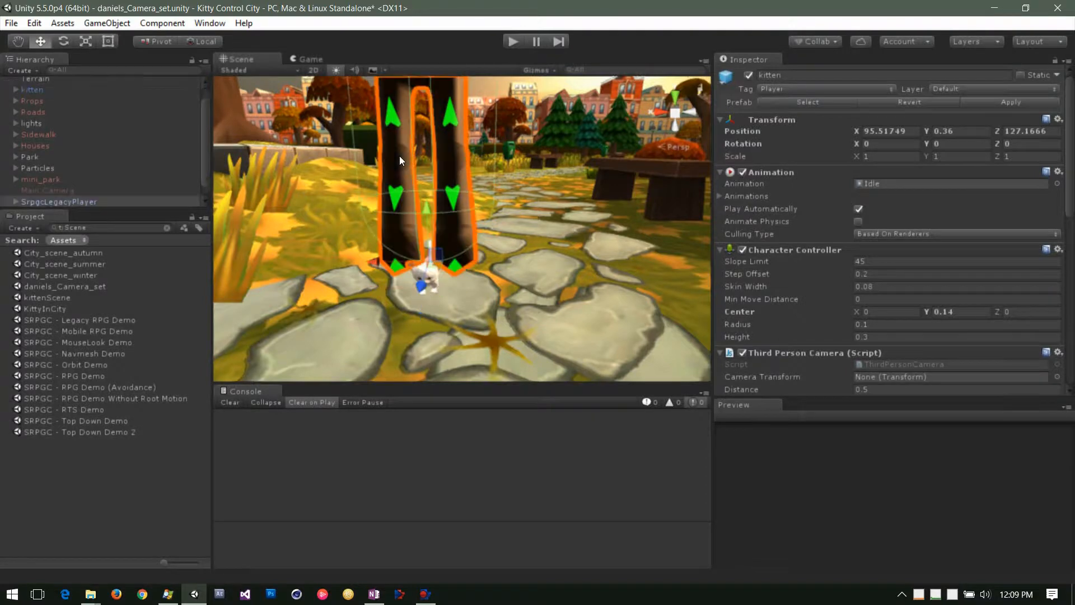
pyautogui.click(430, 274)
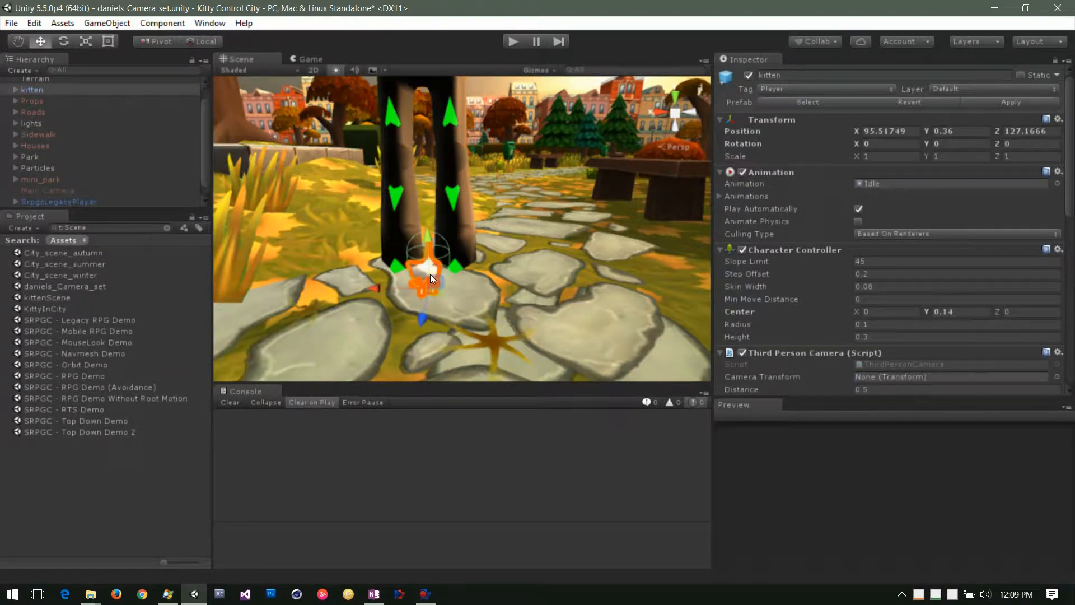
pyautogui.click(399, 160)
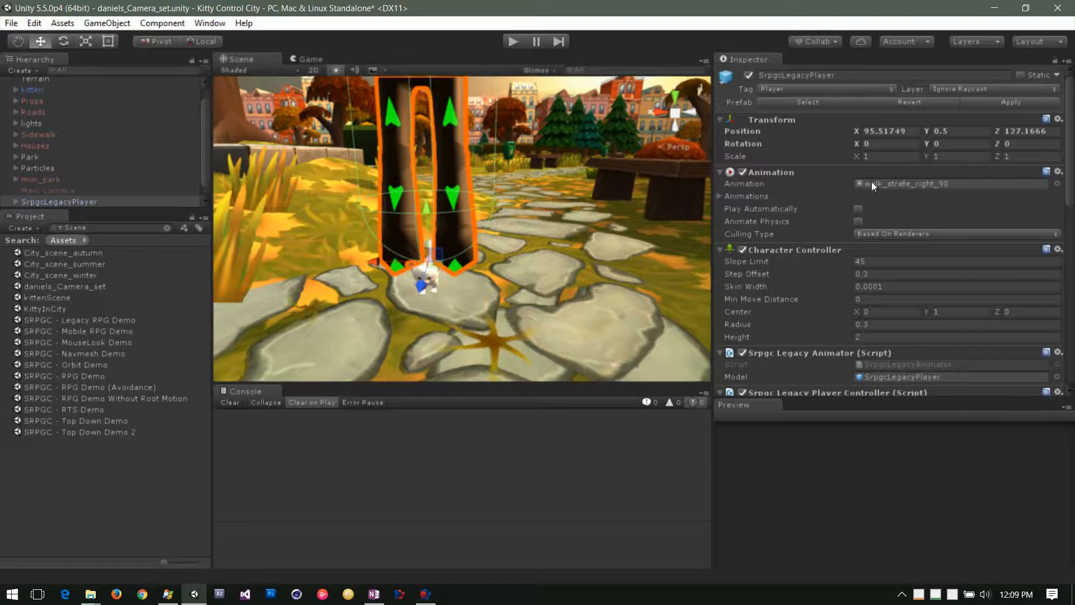
pyautogui.scroll(-3, 871, 184)
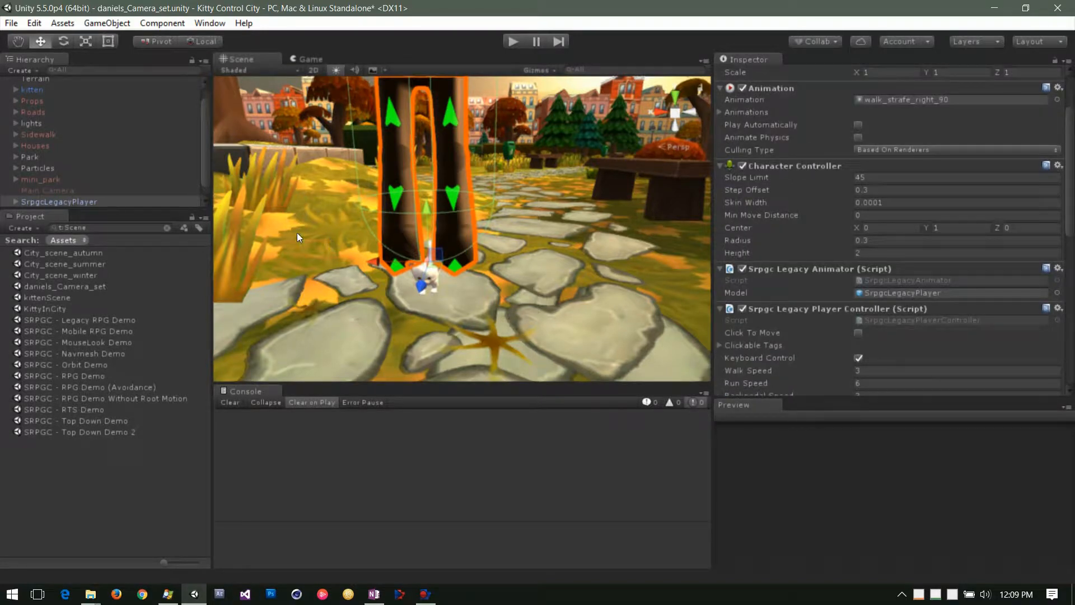
pyautogui.click(75, 201)
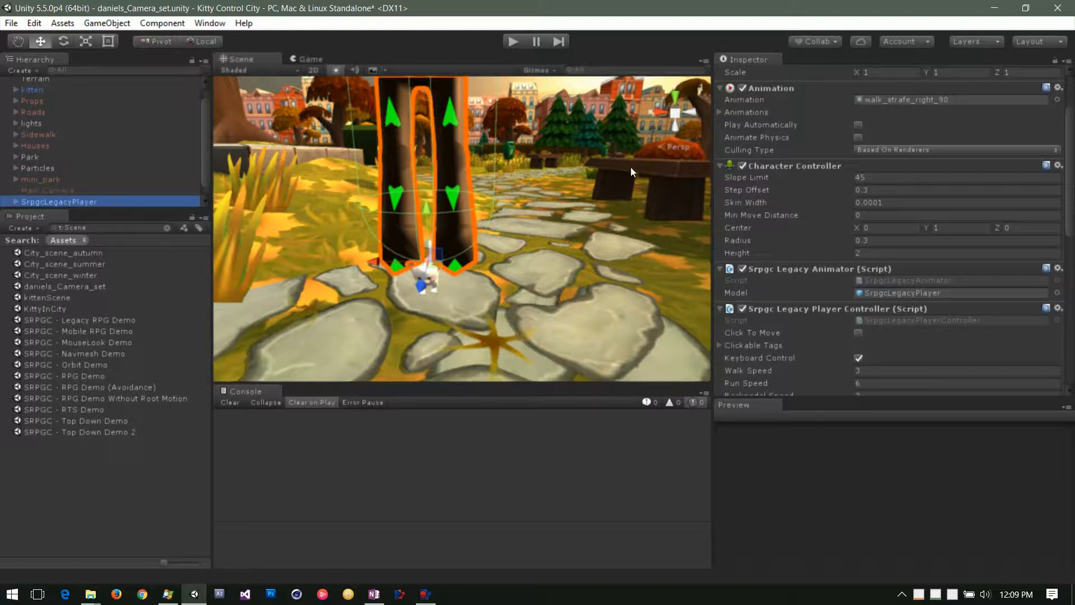
pyautogui.scroll(3, 951, 161)
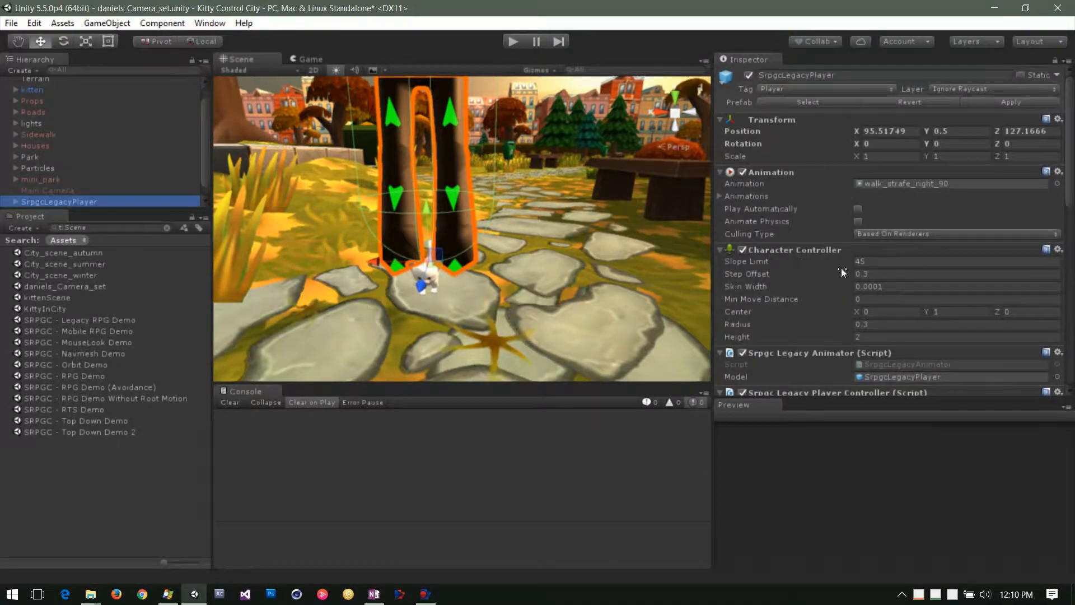
pyautogui.scroll(-3, 840, 271)
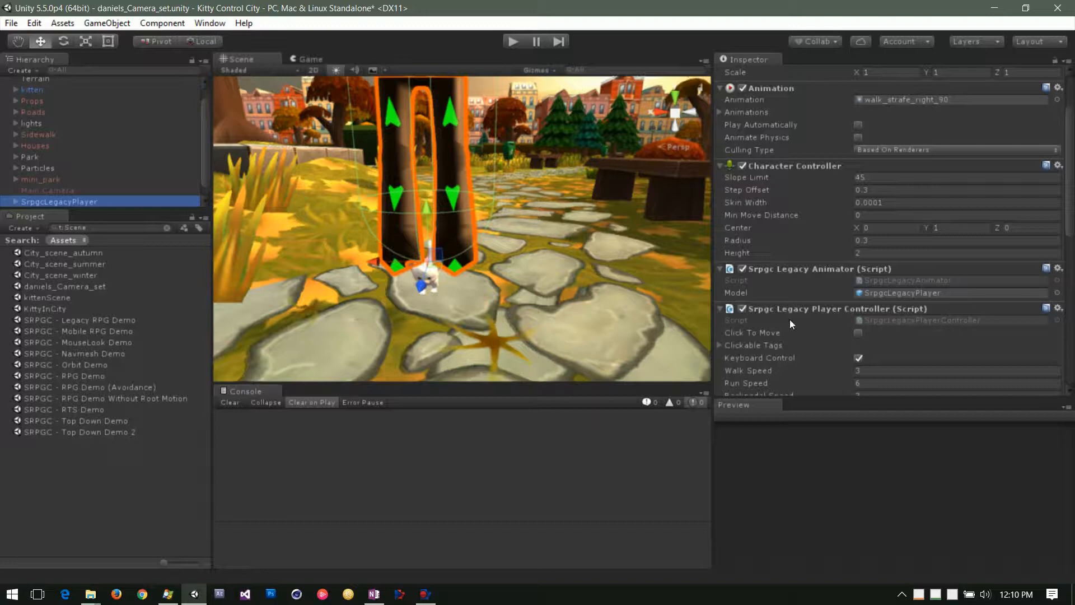
pyautogui.scroll(-3, 789, 319)
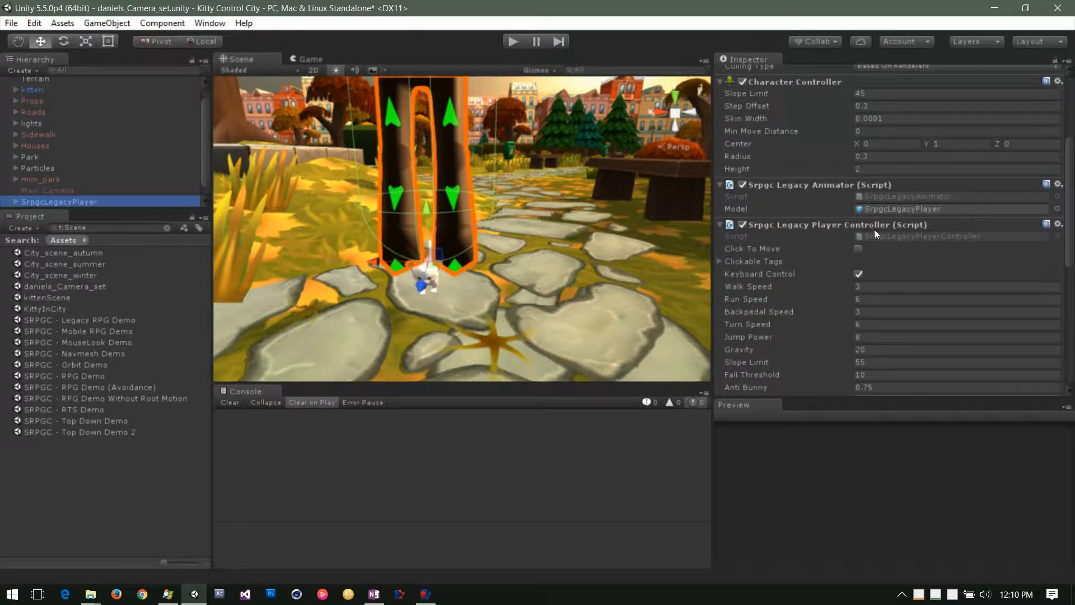
pyautogui.scroll(-15, 919, 241)
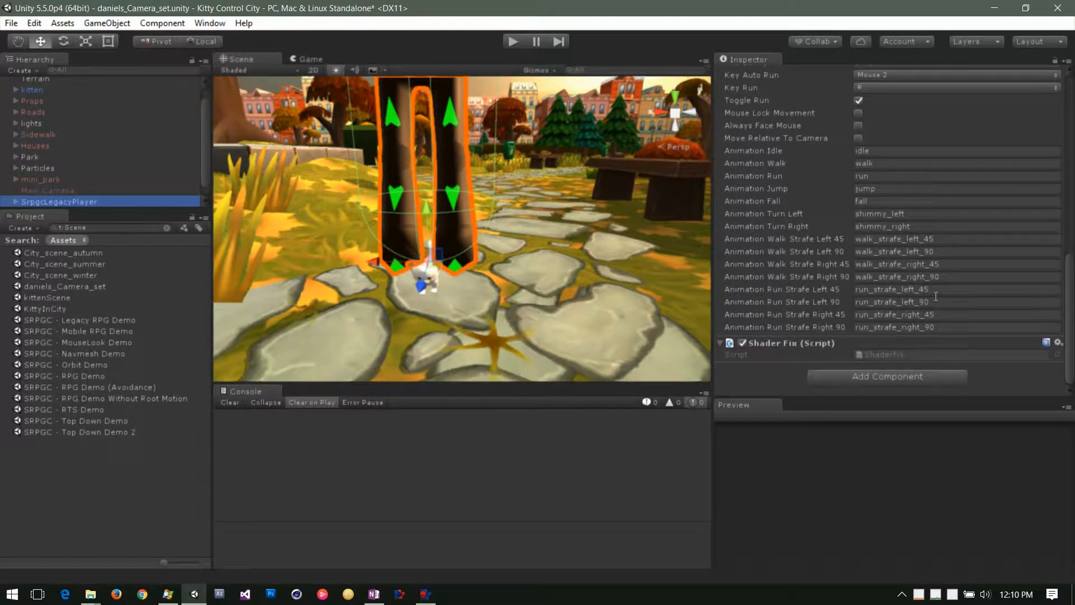
pyautogui.scroll(15, 879, 271)
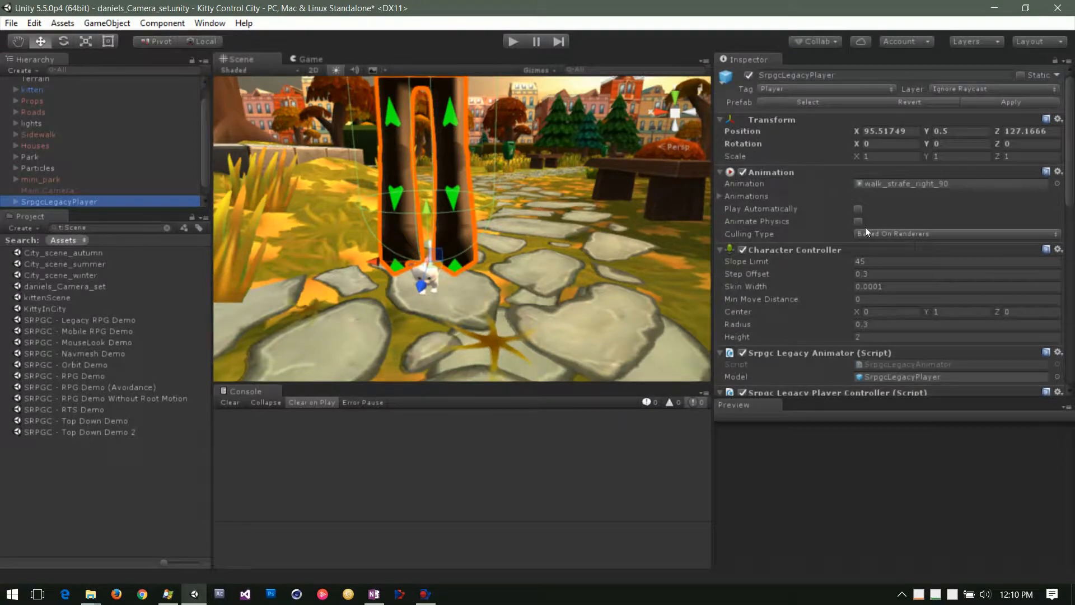
pyautogui.scroll(-10, 873, 203)
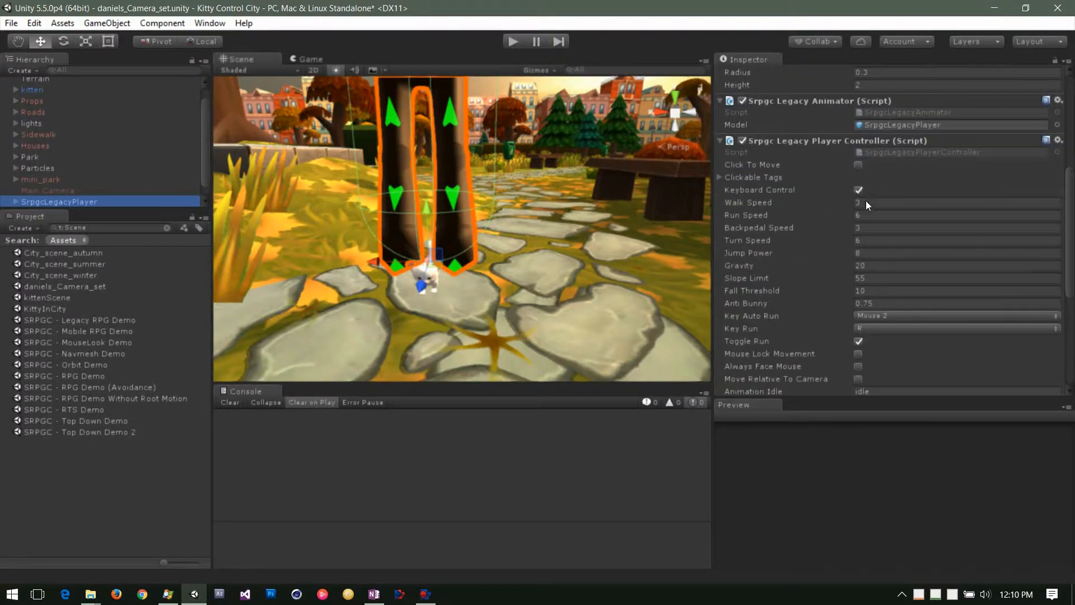
pyautogui.scroll(10, 866, 201)
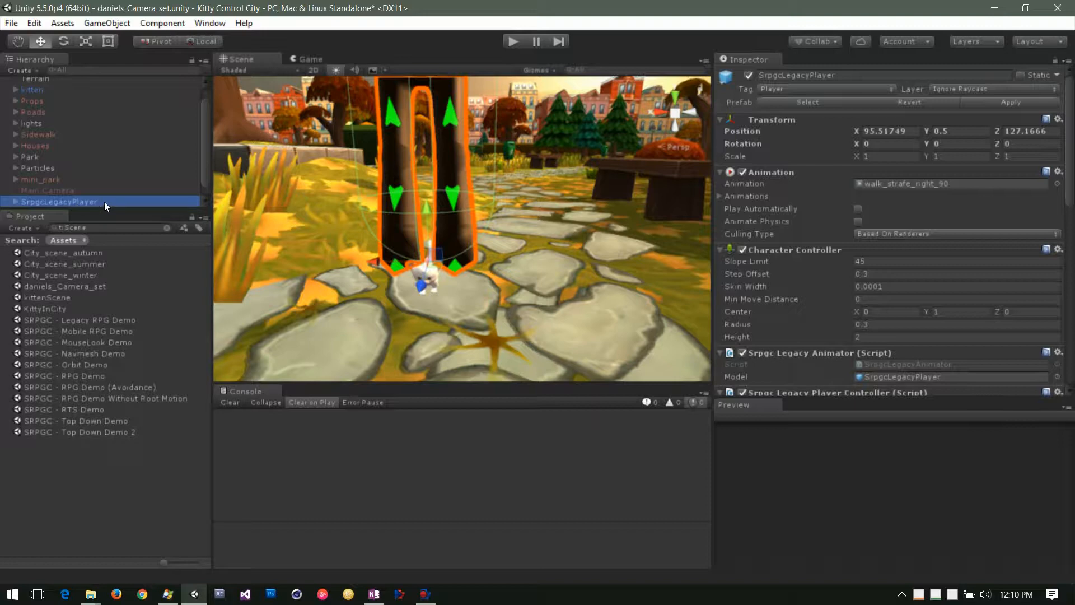
# Examine the child objects of SrpgcLegacyPlayer, including its Armature, and review its player controller settings again
pyautogui.scroll(-1, 204, 161)
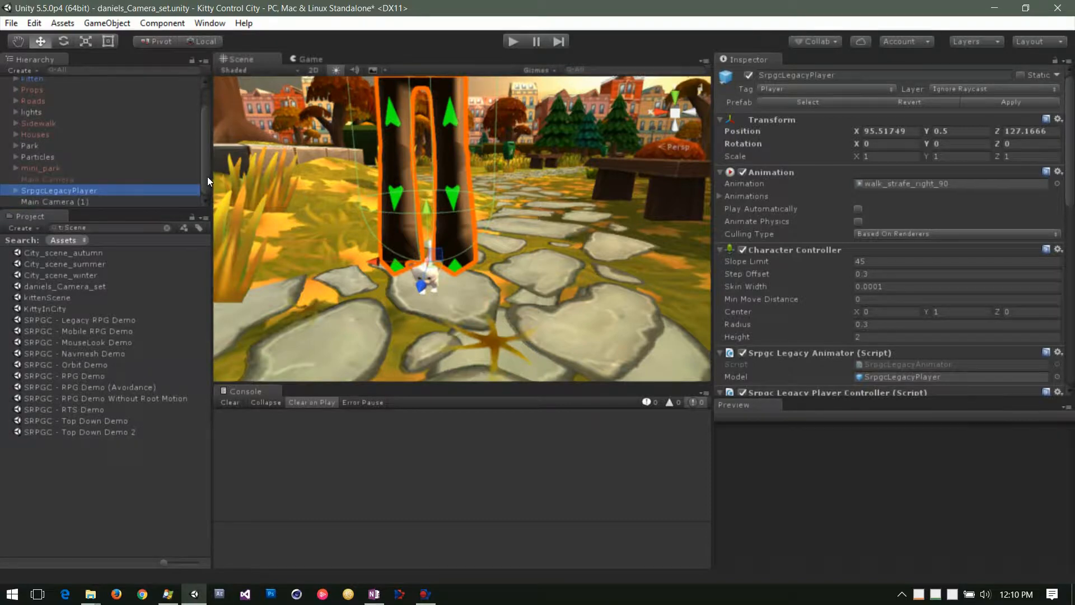
pyautogui.click(15, 192)
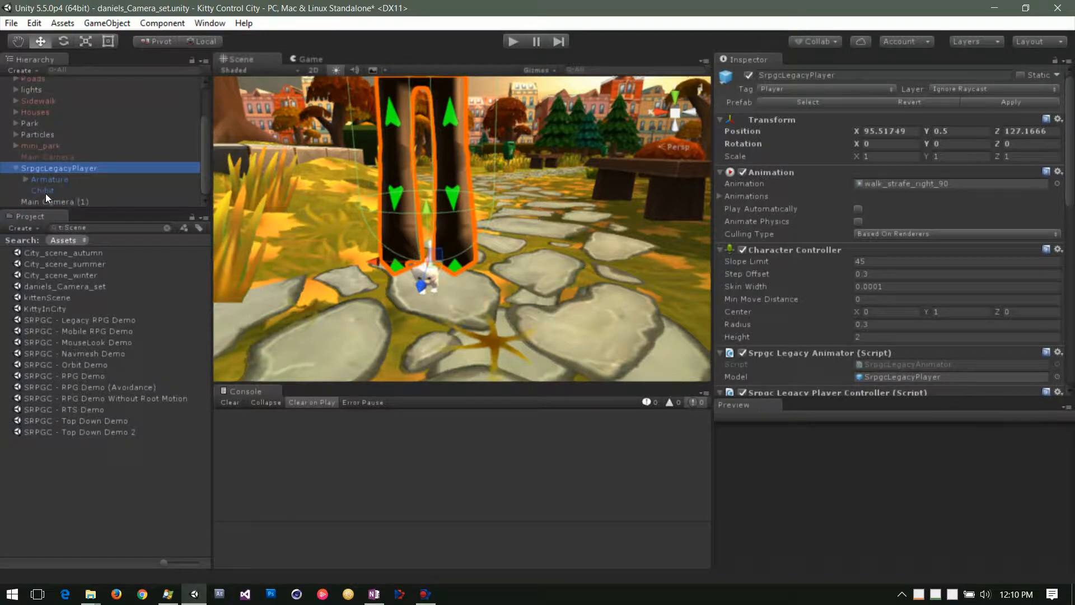
pyautogui.click(27, 178)
pyautogui.scroll(-3, 69, 182)
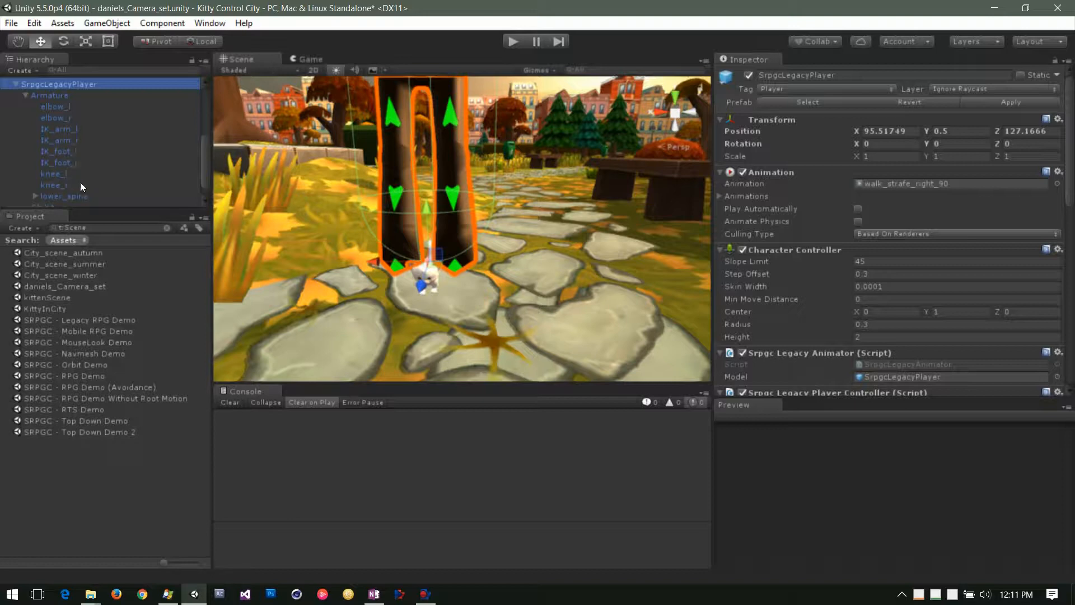
pyautogui.click(24, 95)
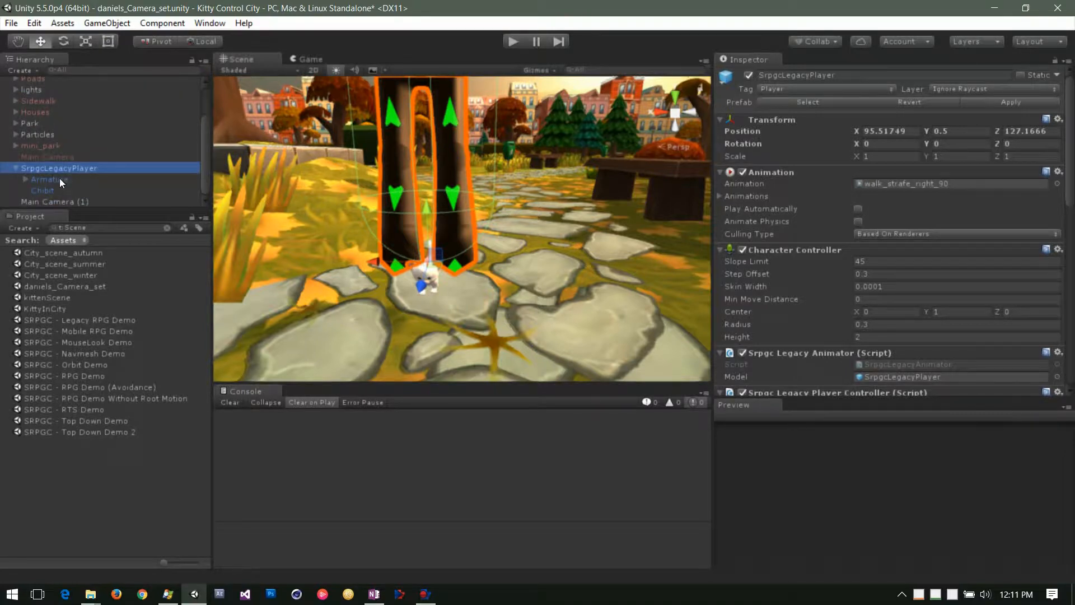
pyautogui.click(14, 167)
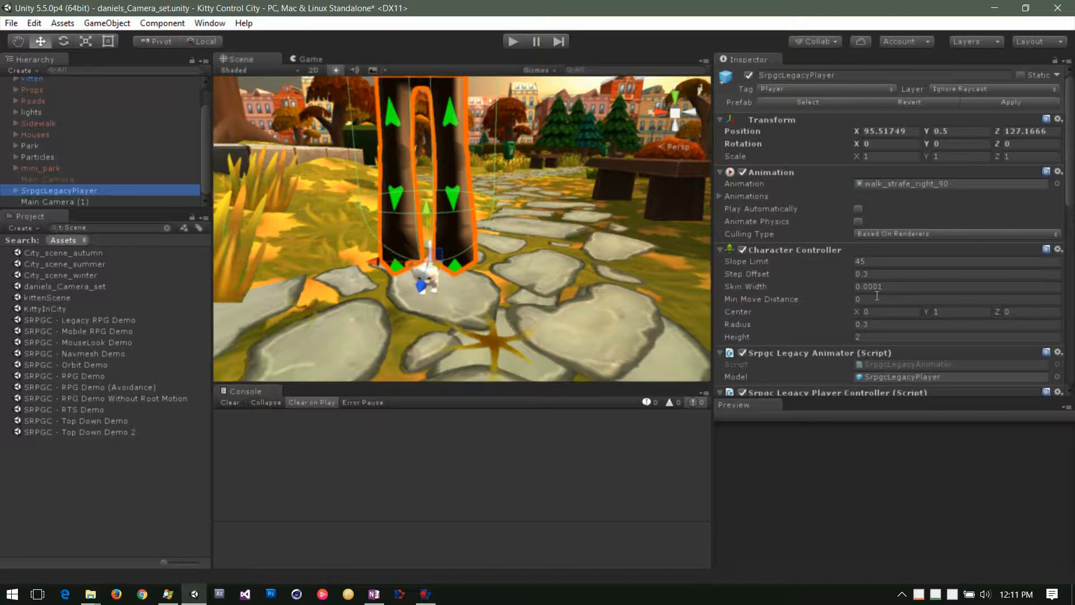
pyautogui.scroll(-5, 890, 299)
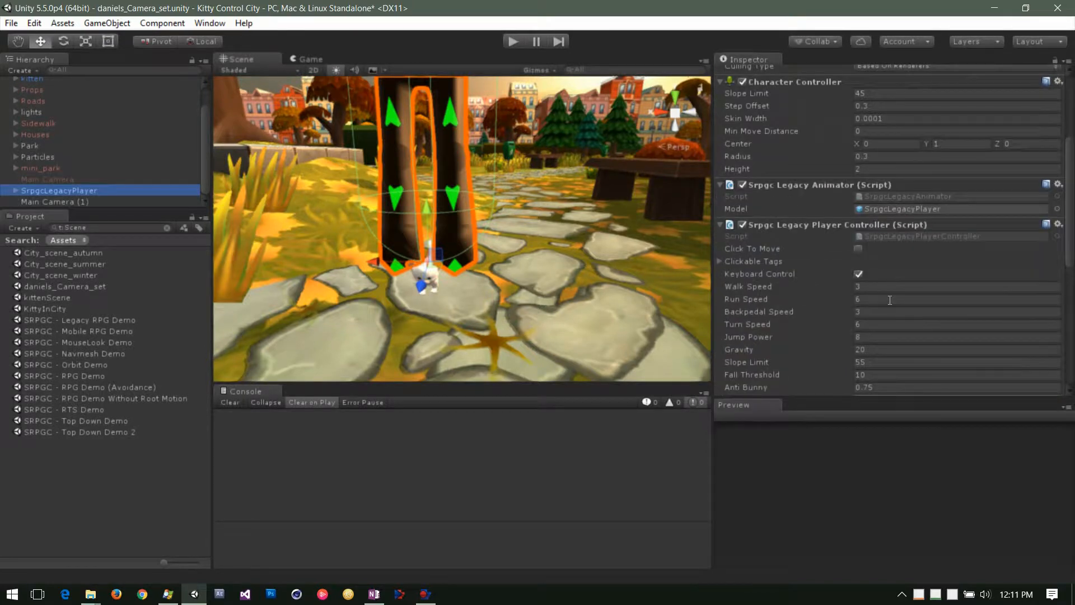
pyautogui.scroll(-3, 890, 300)
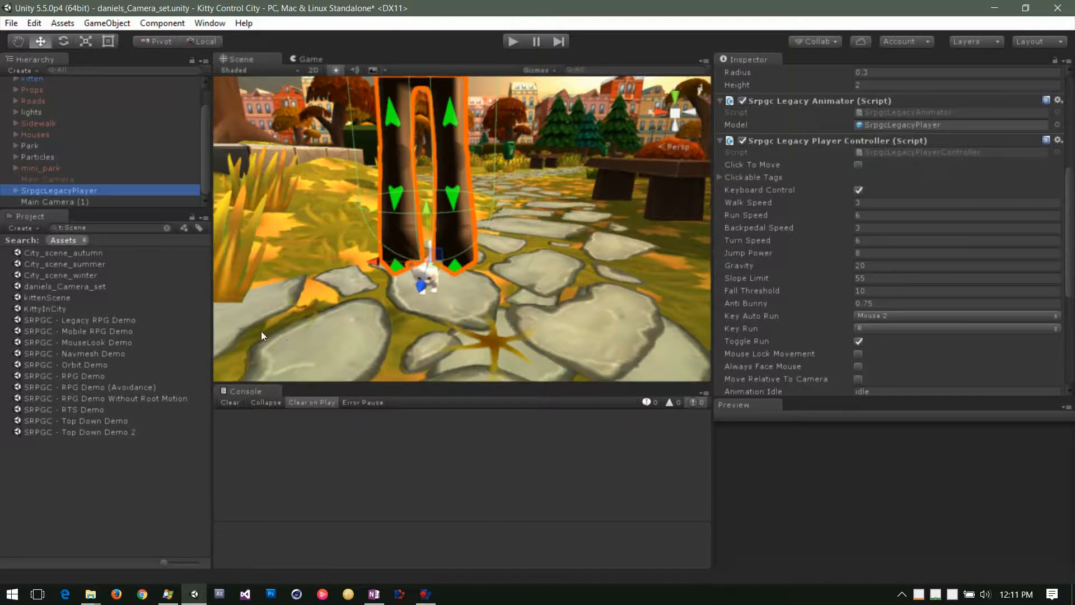
# Inspect the Target settings of the Simple Rpg Camera script on Main Camera (1) and locate its Main Target object in the scene
pyautogui.click(62, 201)
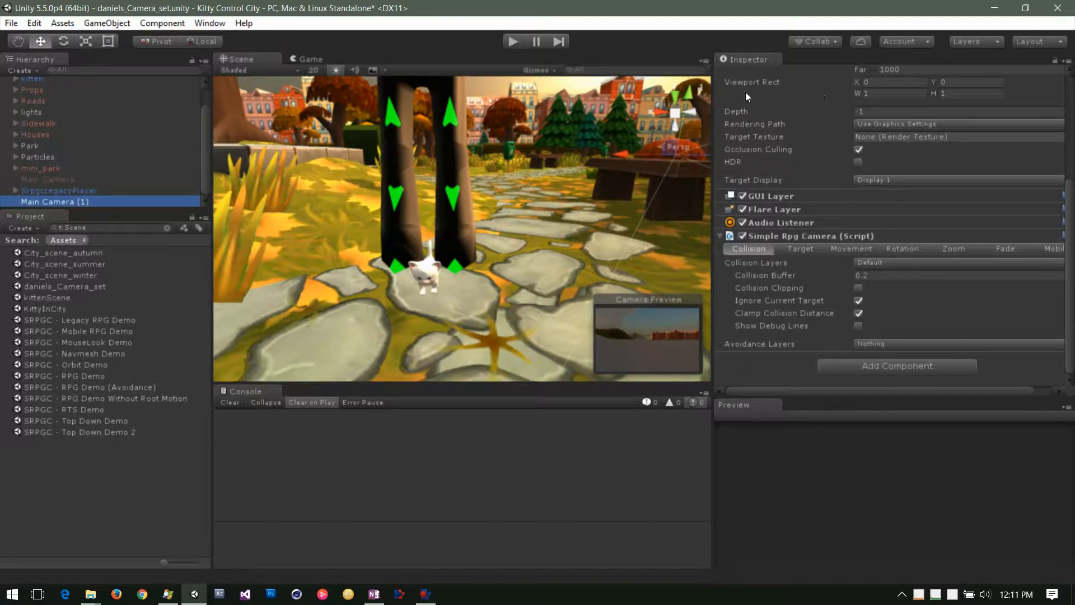
pyautogui.click(80, 189)
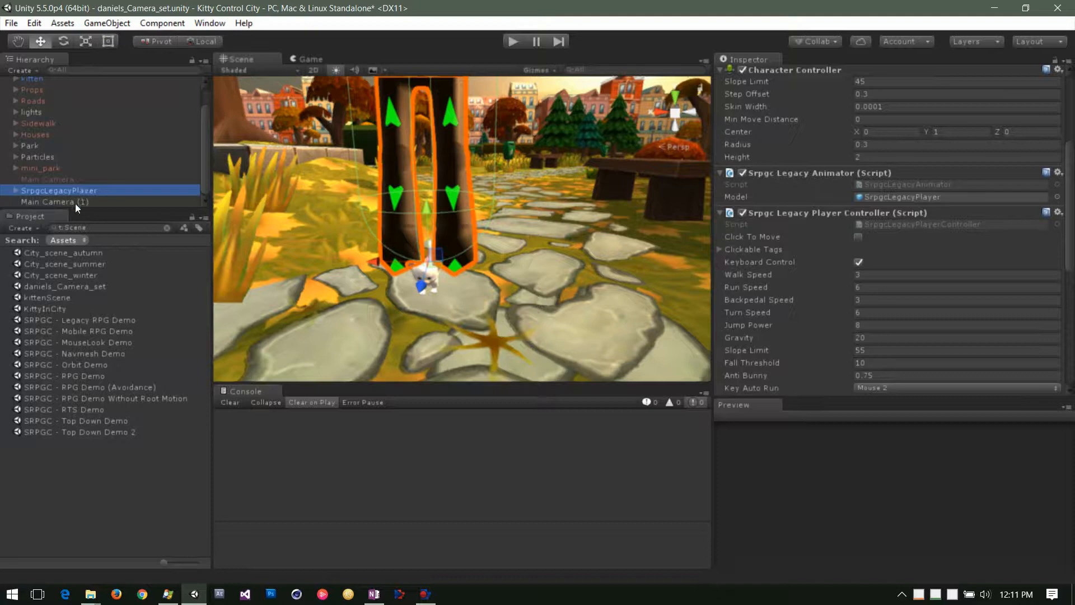
pyautogui.click(75, 201)
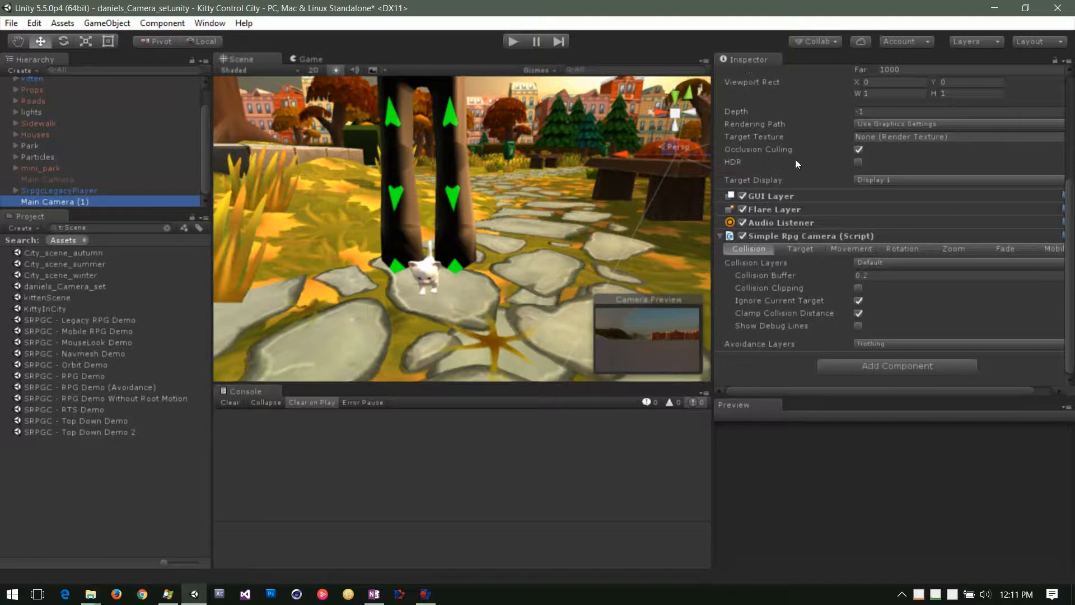
pyautogui.click(796, 253)
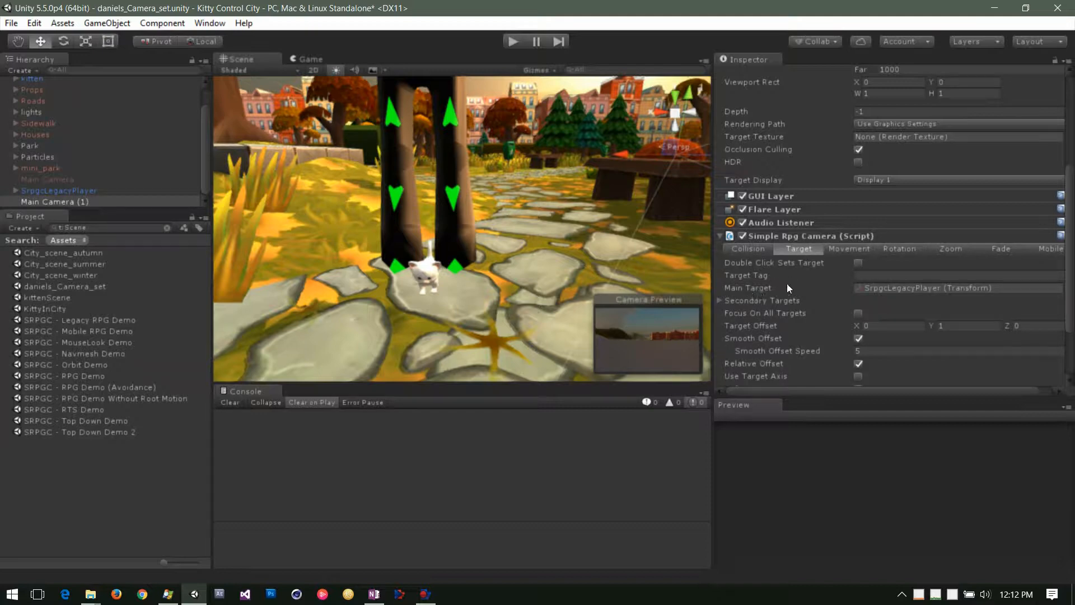
pyautogui.click(762, 287)
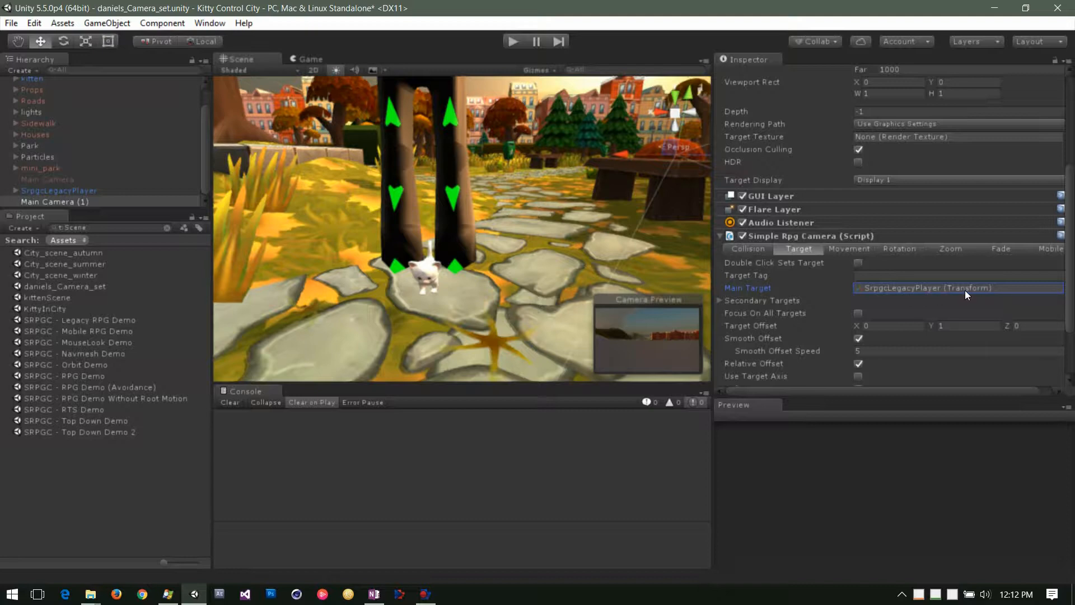
pyautogui.click(876, 291)
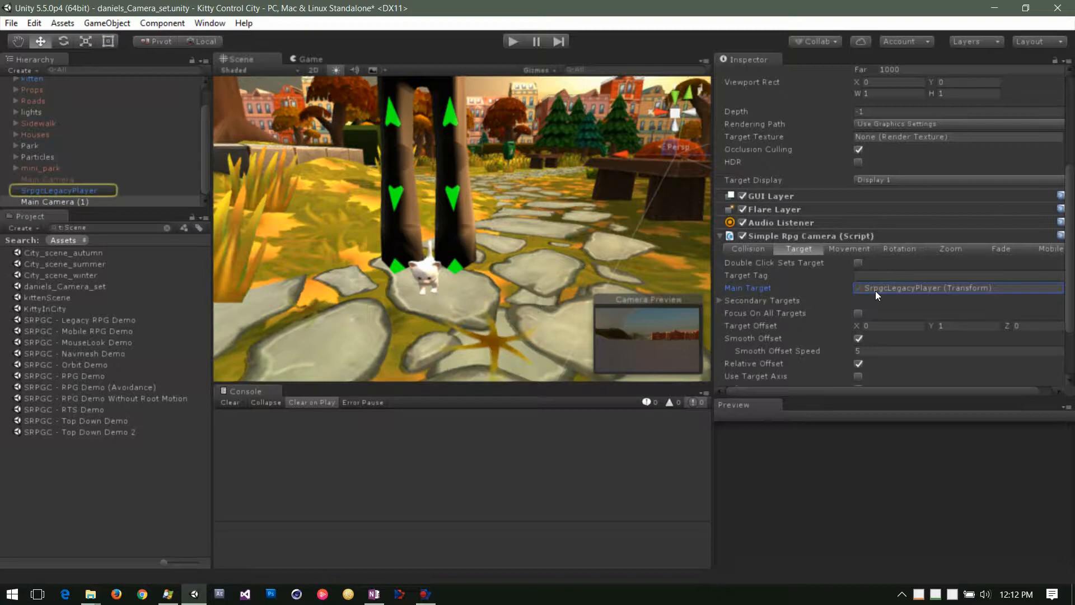
pyautogui.doubleClick(875, 291)
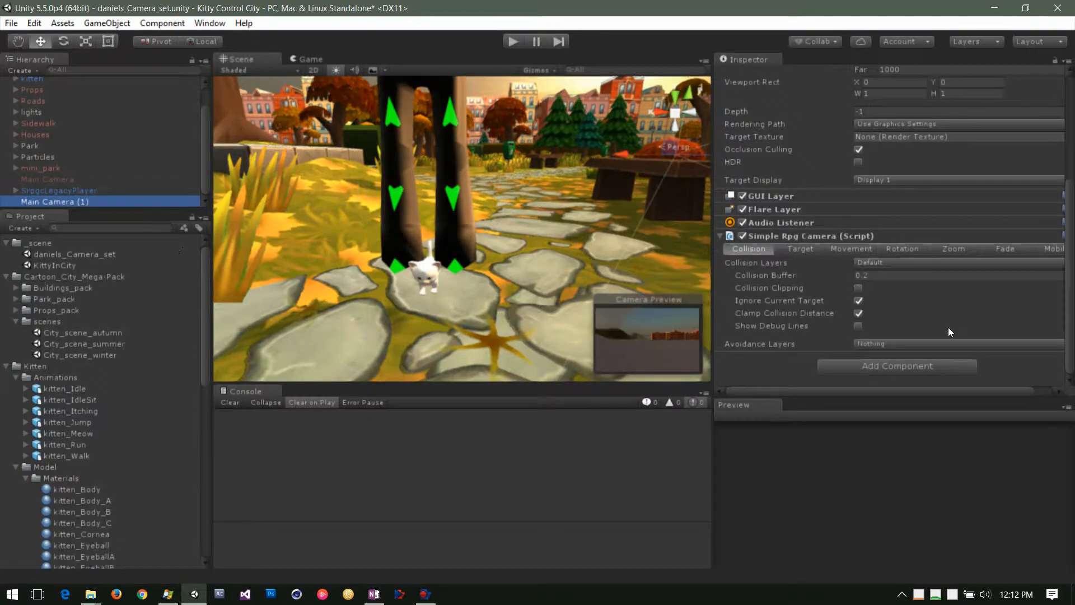
pyautogui.click(801, 249)
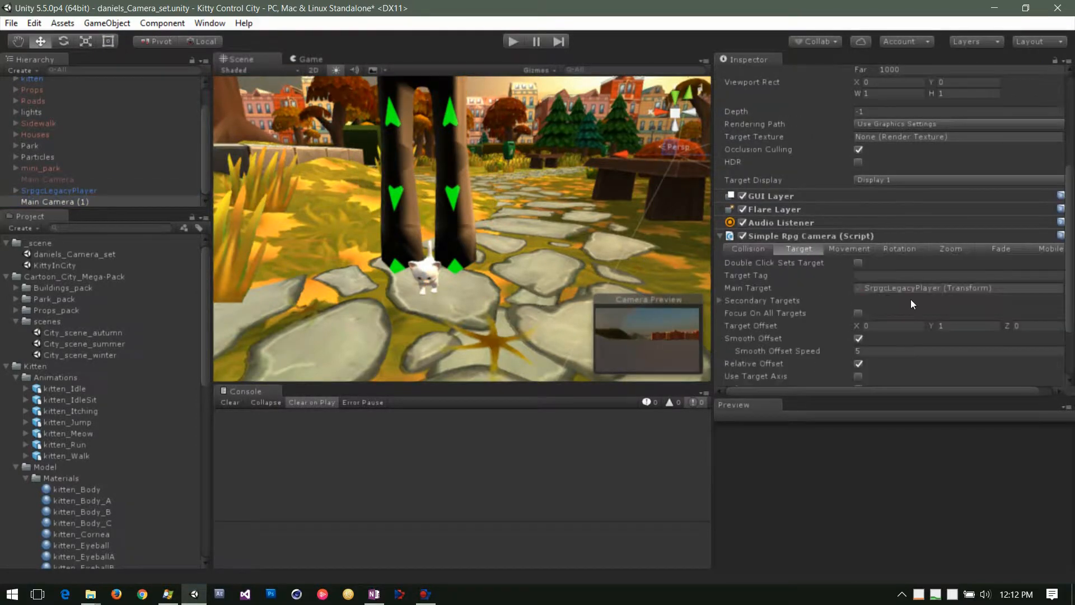
pyautogui.click(921, 289)
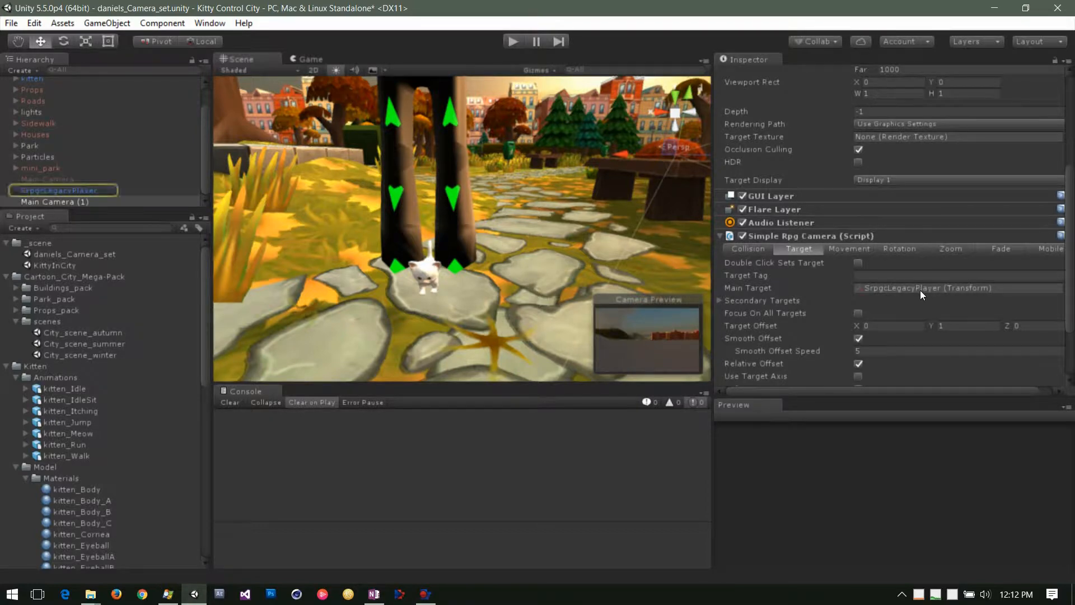
pyautogui.click(78, 190)
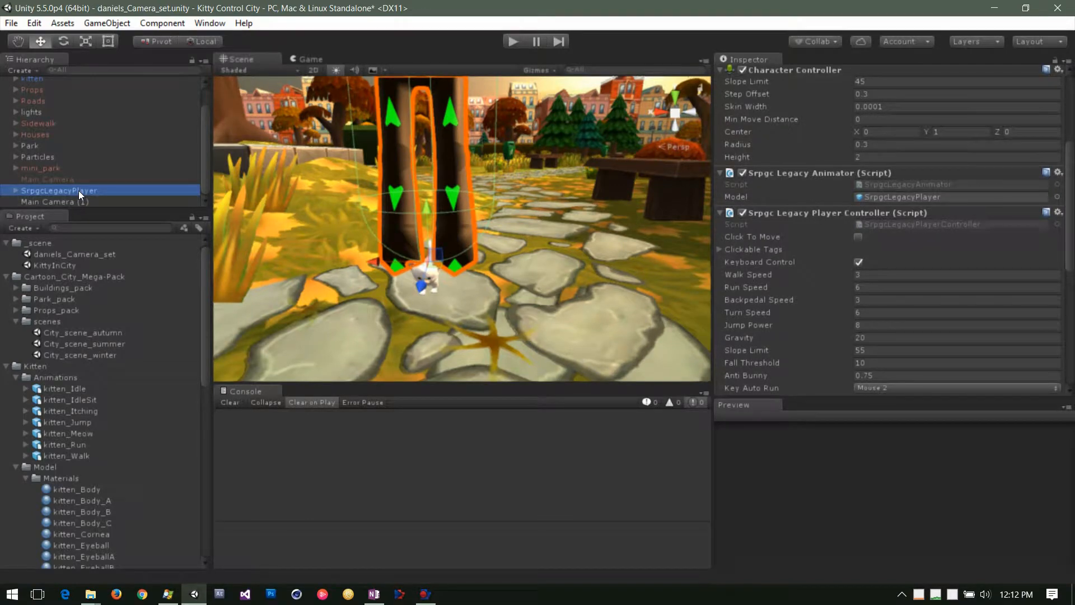
pyautogui.scroll(5, 888, 264)
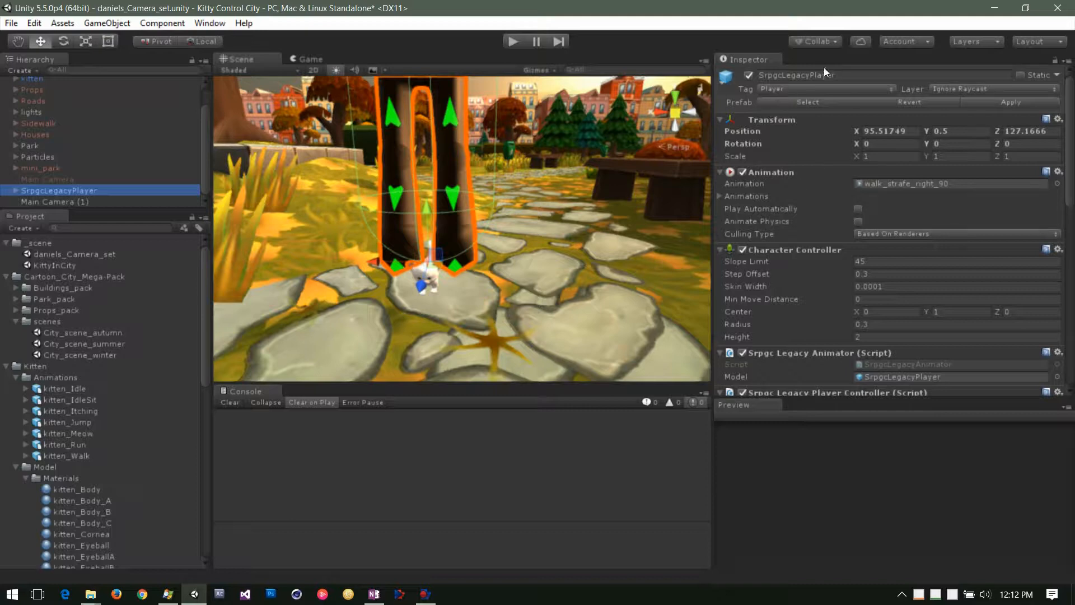
pyautogui.click(841, 78)
pyautogui.moveTo(808, 78); pyautogui.dragTo(810, 77)
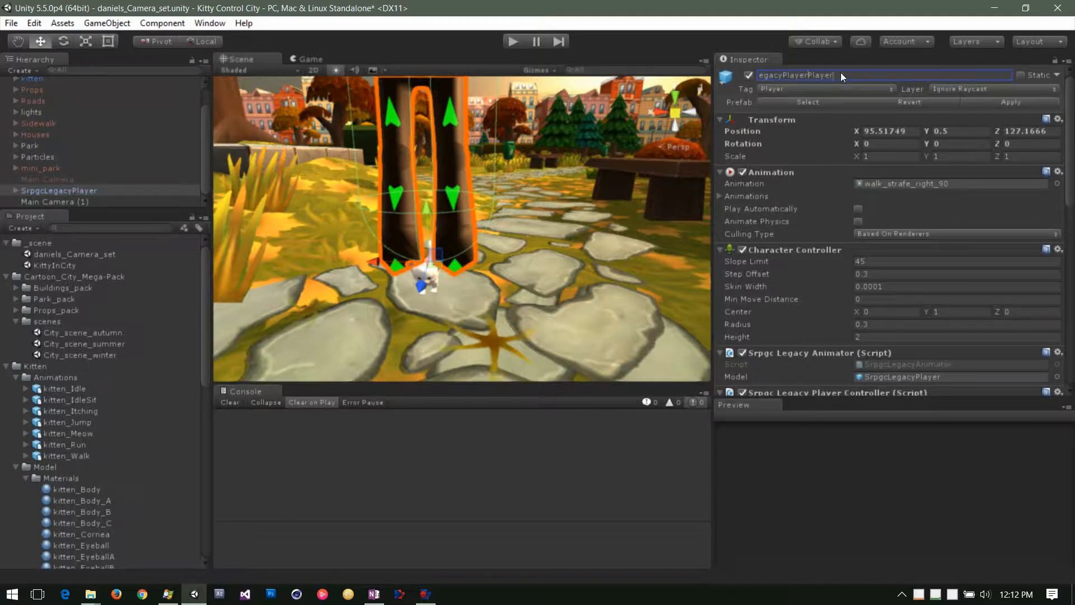
pyautogui.moveTo(846, 77); pyautogui.dragTo(741, 80)
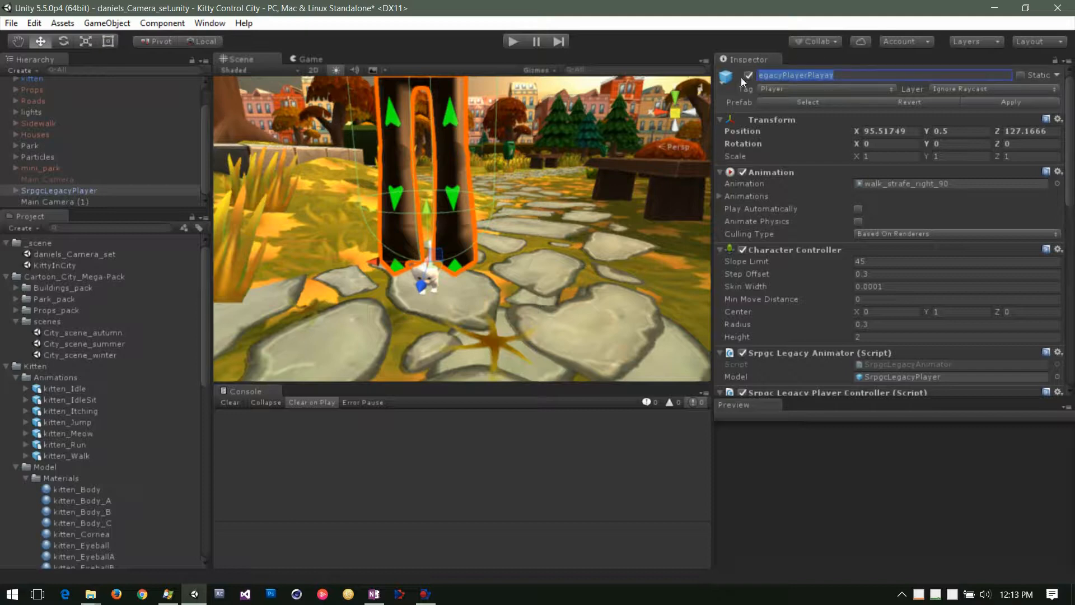
pyautogui.click(865, 78)
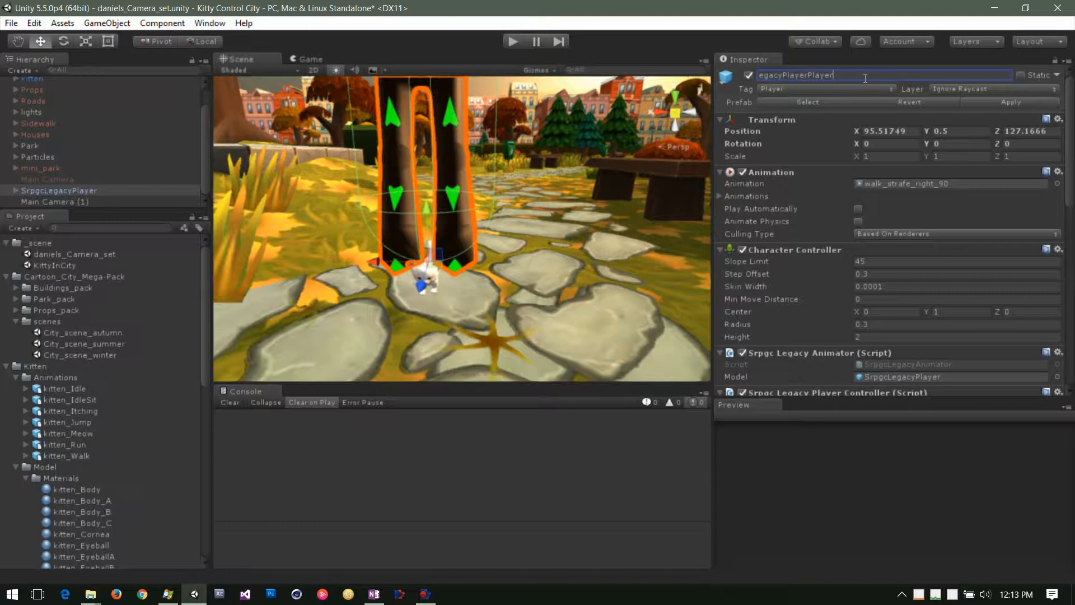
pyautogui.press('Left')
pyautogui.hotkey('ctrl', 'z')
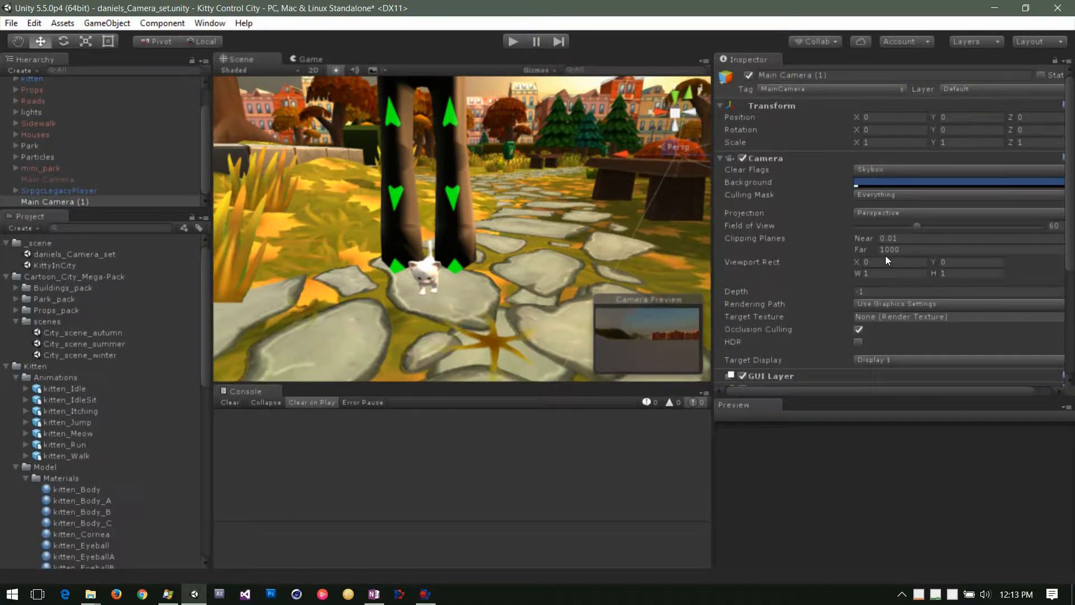
# Select the SrpgcLegacyPlayer object in the scene and check its object name
pyautogui.click(80, 194)
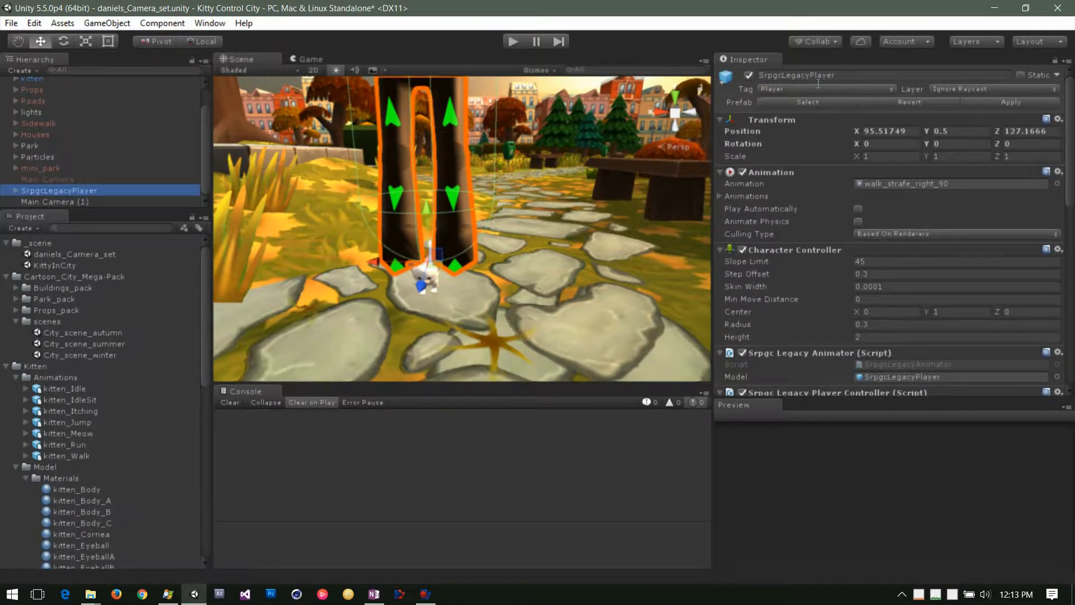
pyautogui.click(850, 79)
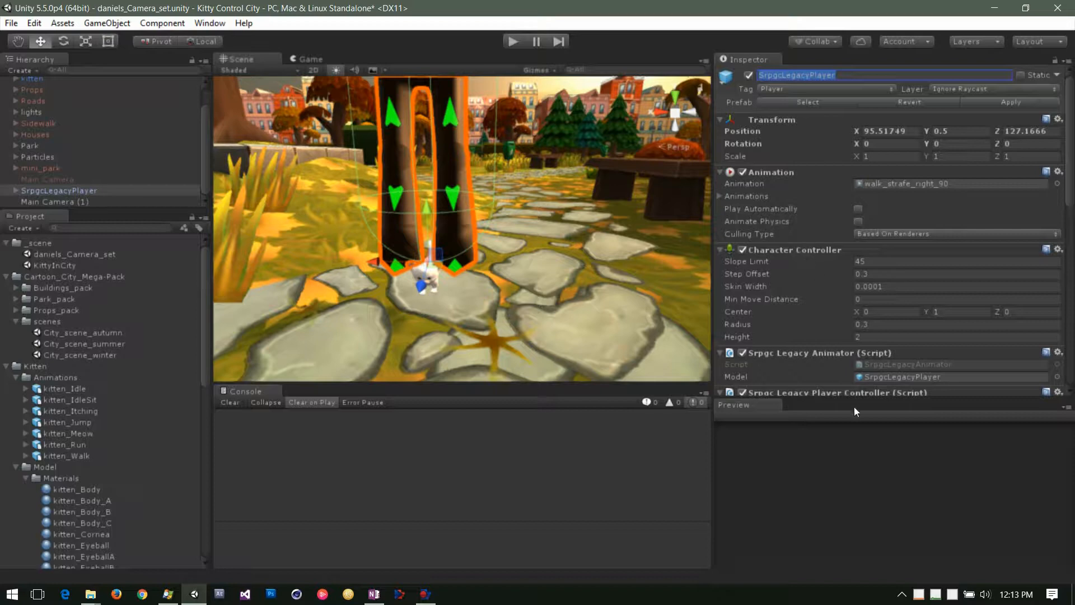
pyautogui.click(847, 483)
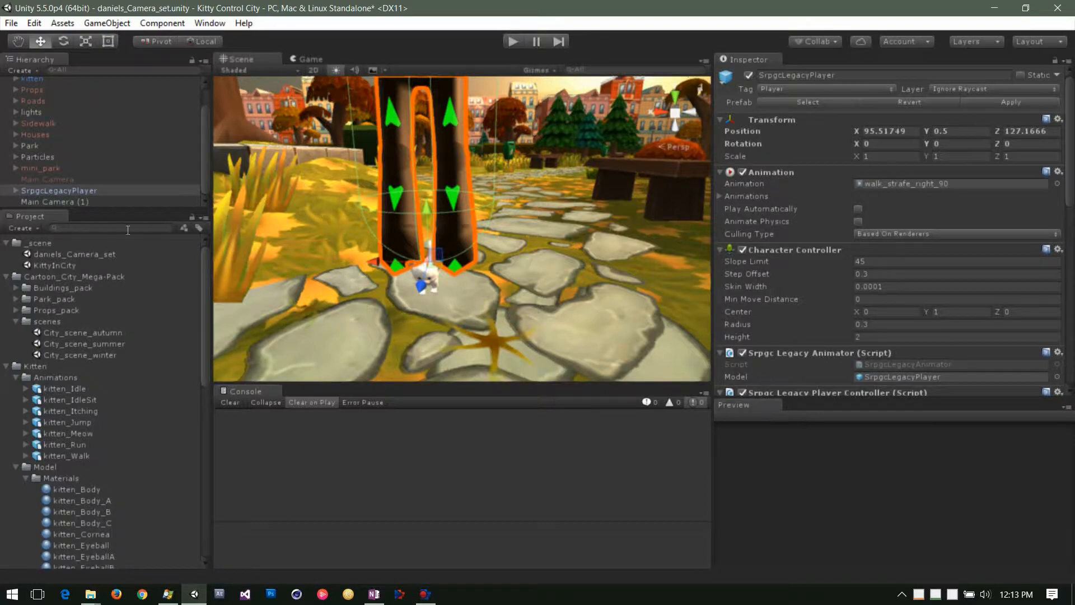
# Assign the kitten object as the Main Target of the Simple Rpg Camera script on Main Camera (1)
pyautogui.click(56, 211)
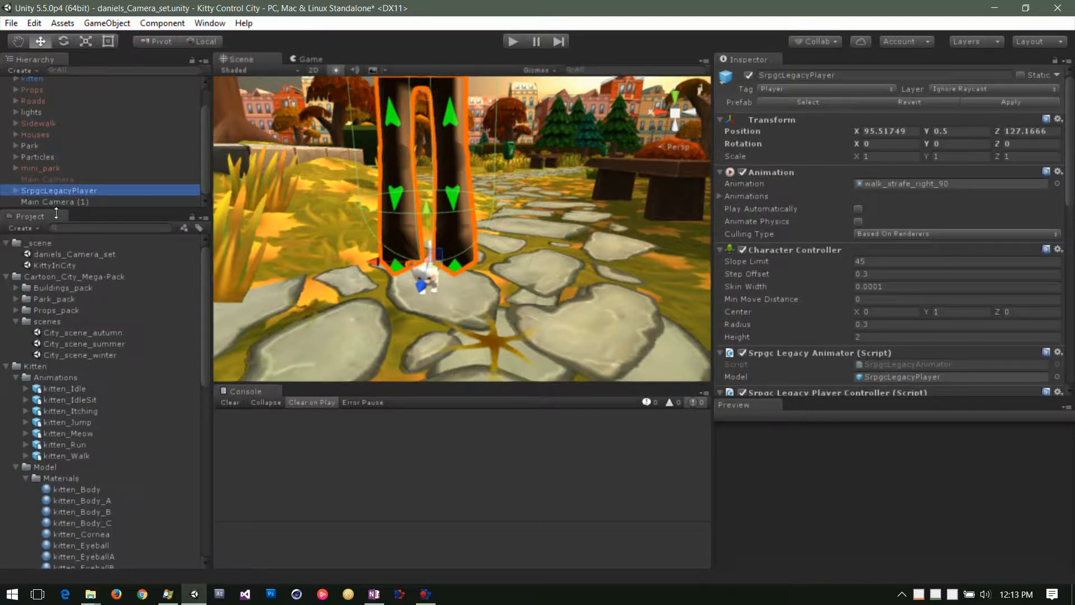
pyautogui.click(38, 201)
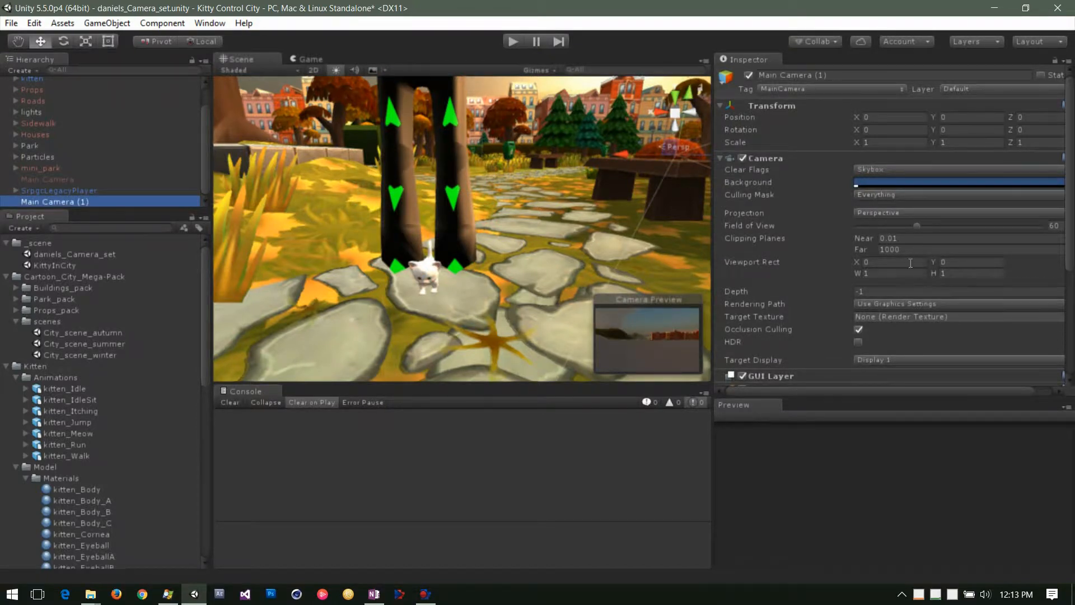
pyautogui.scroll(-5, 906, 260)
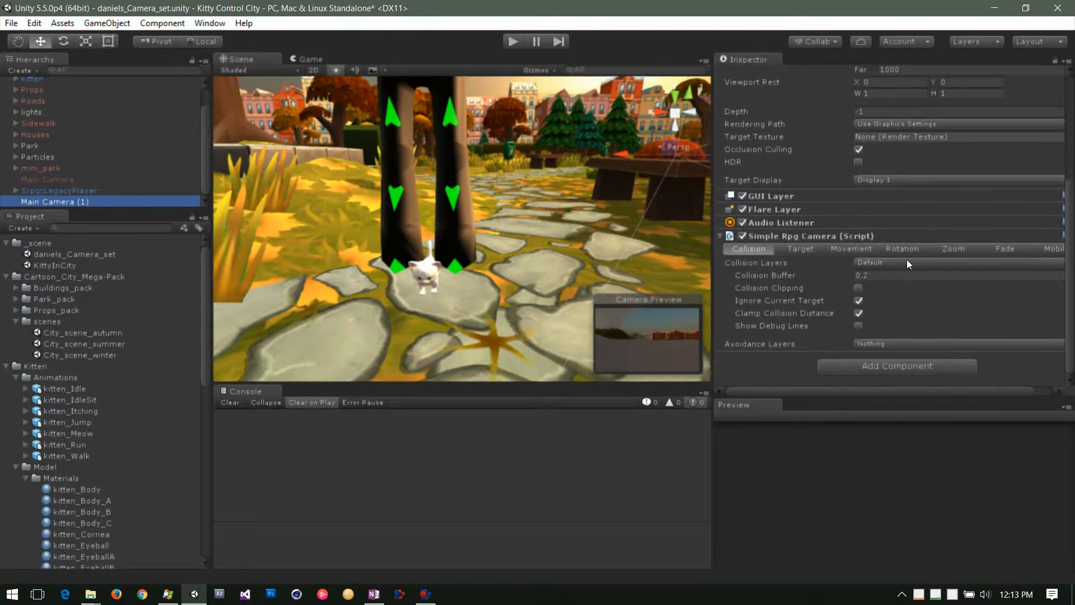
pyautogui.click(799, 249)
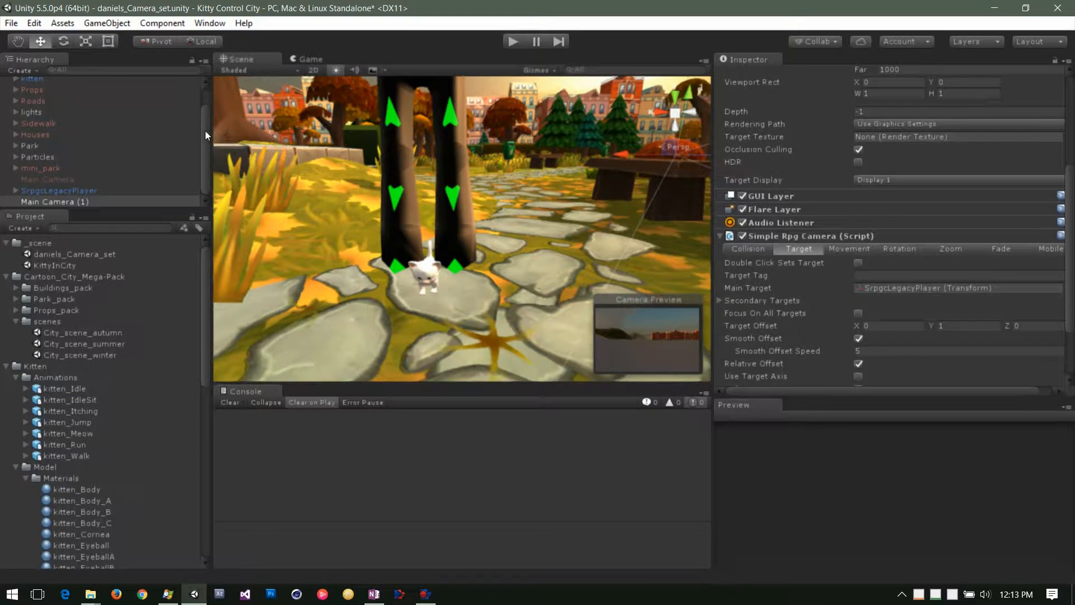
pyautogui.moveTo(204, 128); pyautogui.dragTo(204, 109)
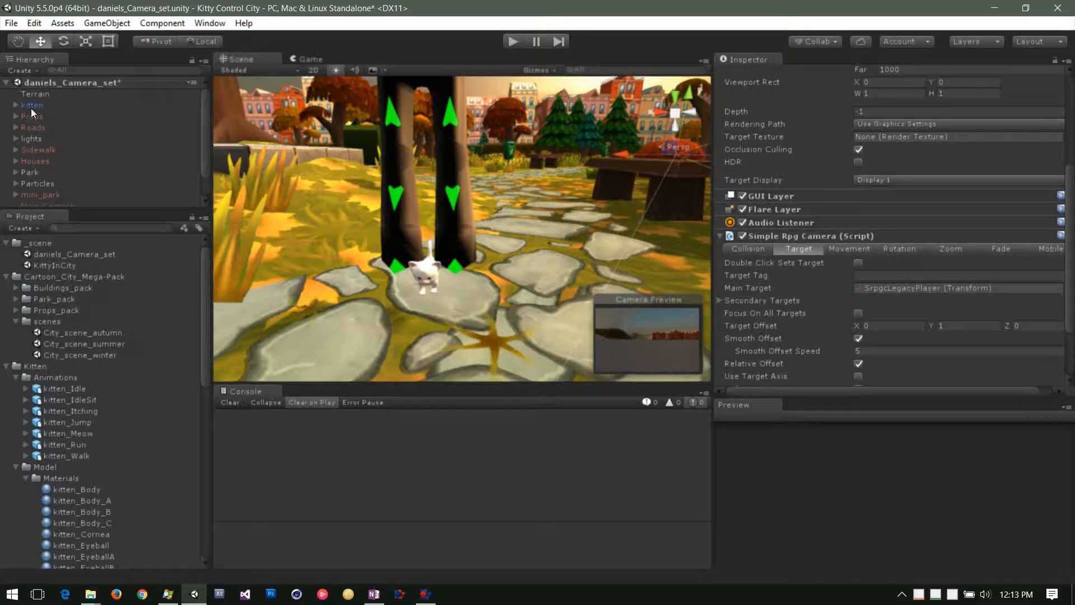
pyautogui.moveTo(31, 109); pyautogui.dragTo(864, 288)
# Compare the kitten's Character Controller and Third Person scripts with SrpgcLegacyPlayer's components, including its player controller and animation name settings
pyautogui.click(32, 105)
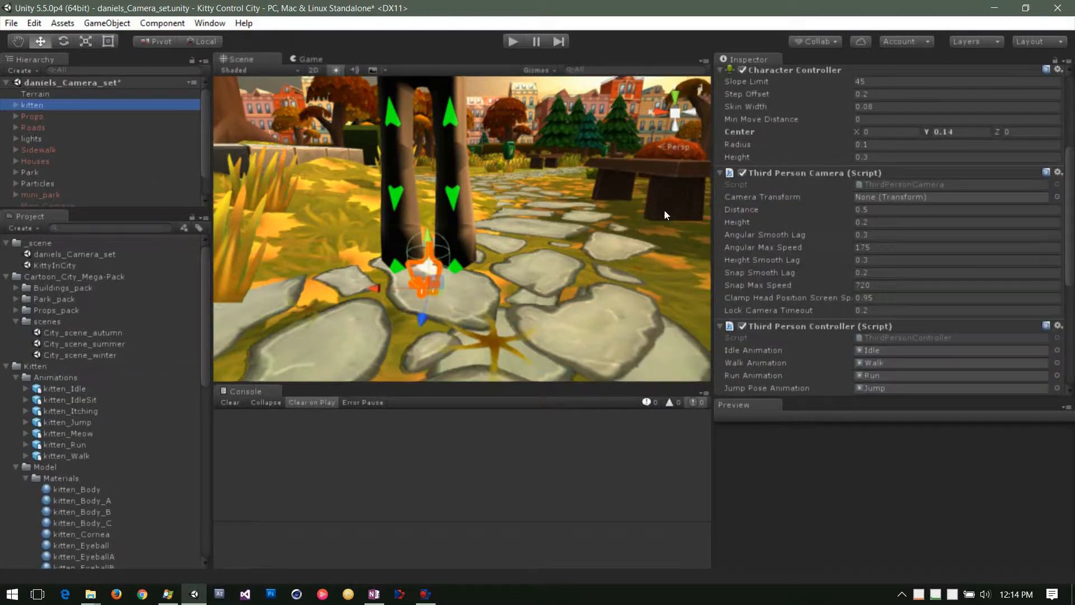
pyautogui.scroll(5, 841, 180)
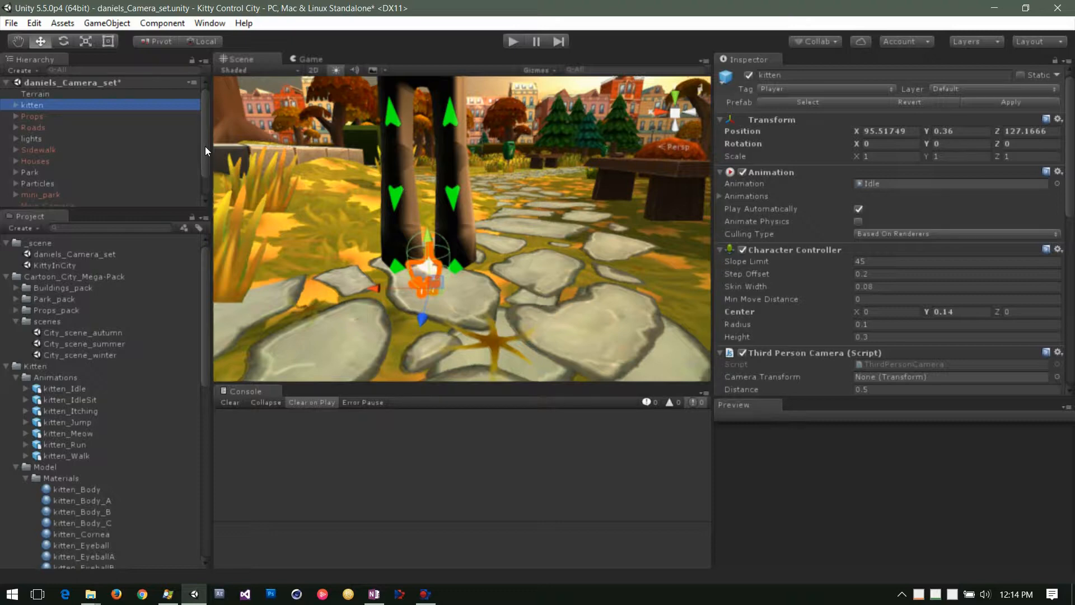
pyautogui.moveTo(205, 146); pyautogui.dragTo(209, 170)
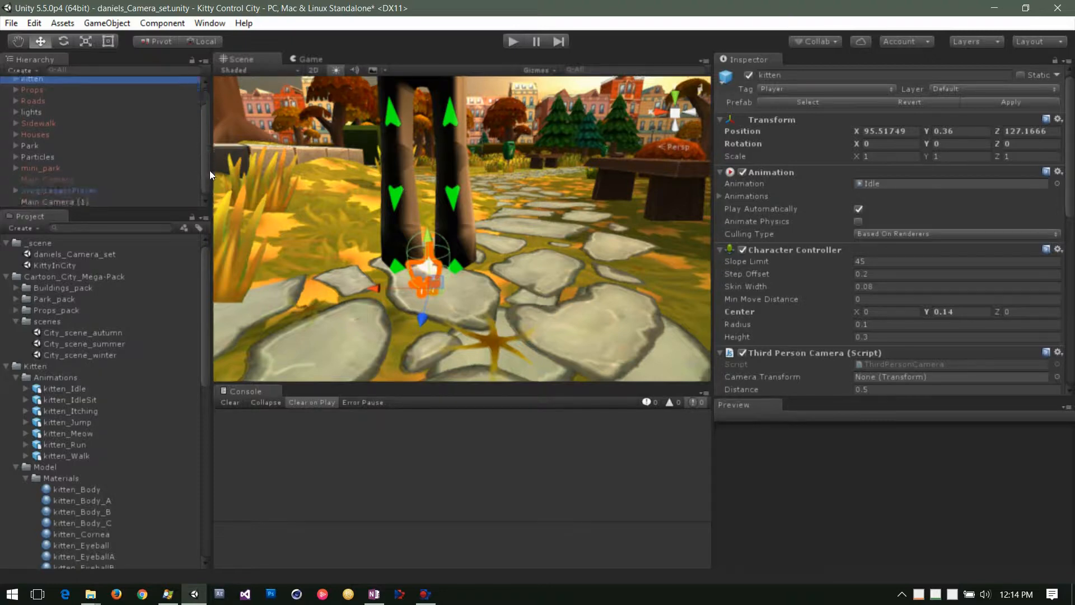
pyautogui.click(85, 191)
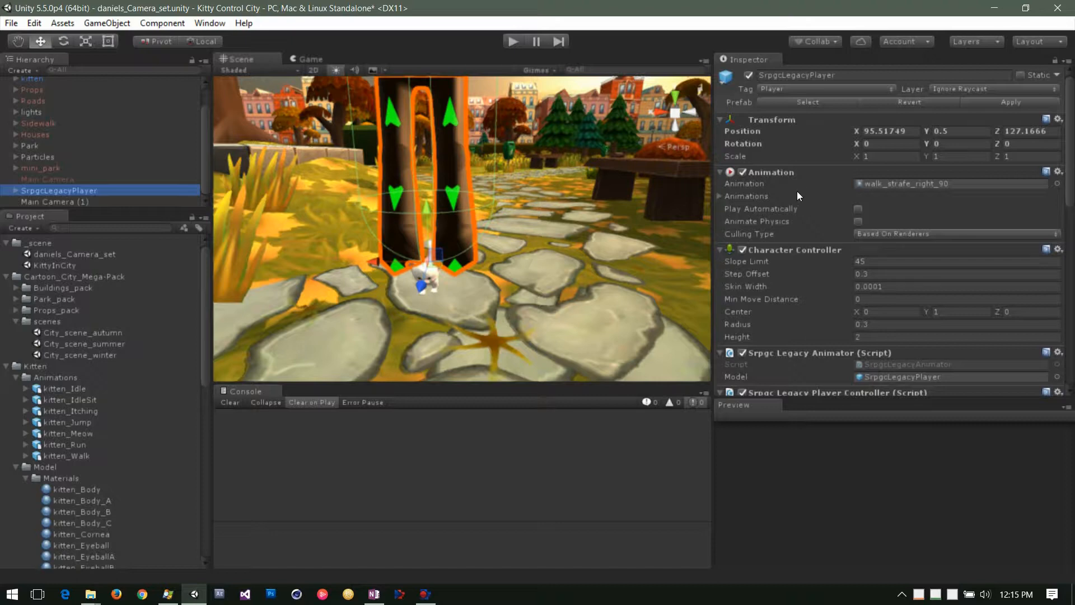
pyautogui.scroll(-5, 822, 271)
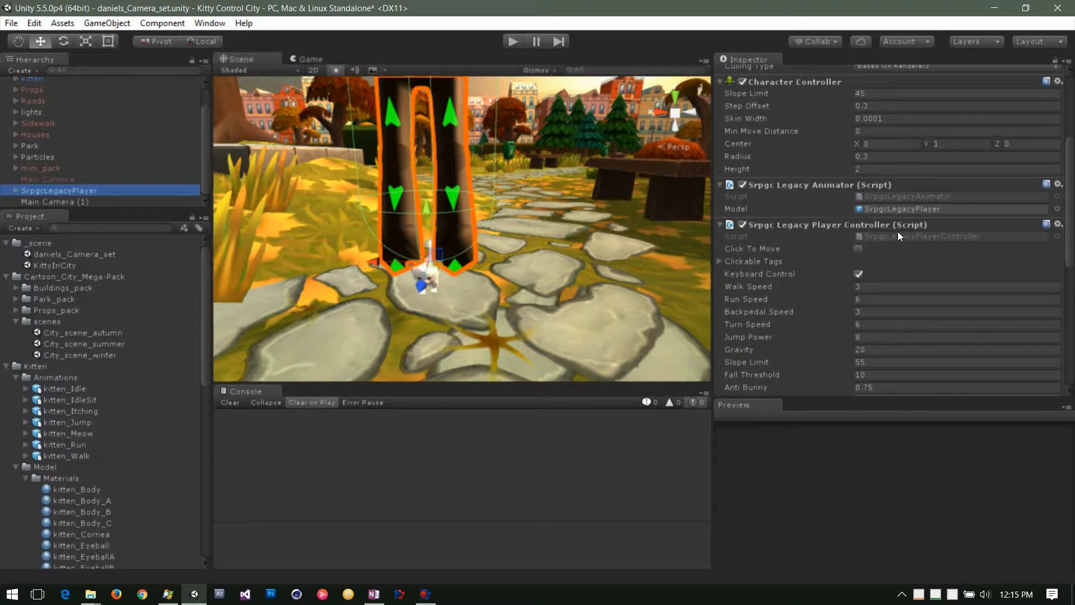
pyautogui.scroll(-10, 831, 285)
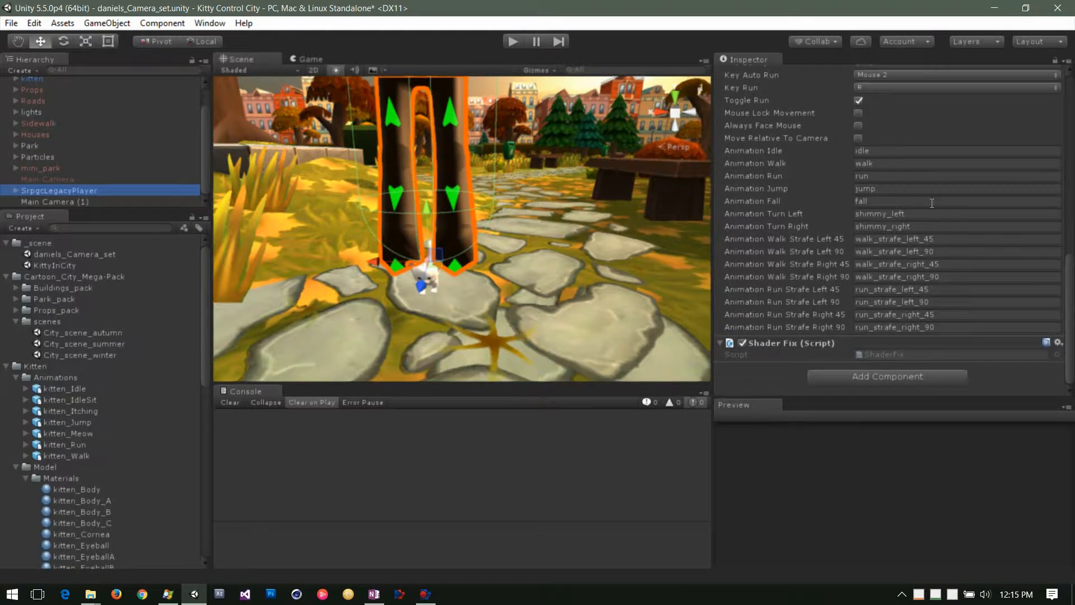
pyautogui.moveTo(1071, 284); pyautogui.dragTo(1067, 112)
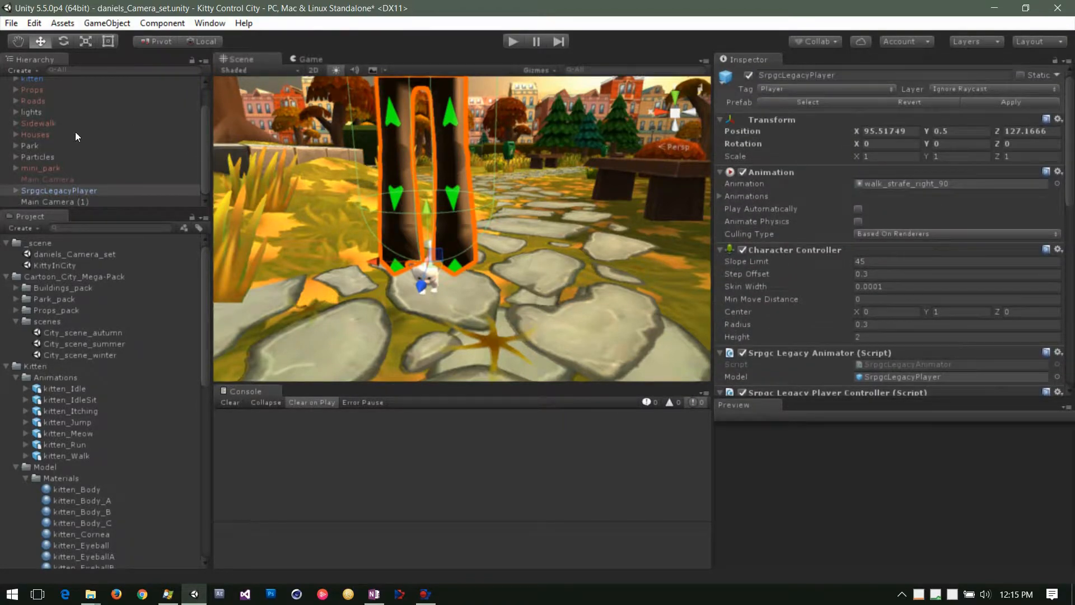
# Disable the Third Person Camera and Third Person Controller scripts on the kitten and collapse both components
pyautogui.click(32, 79)
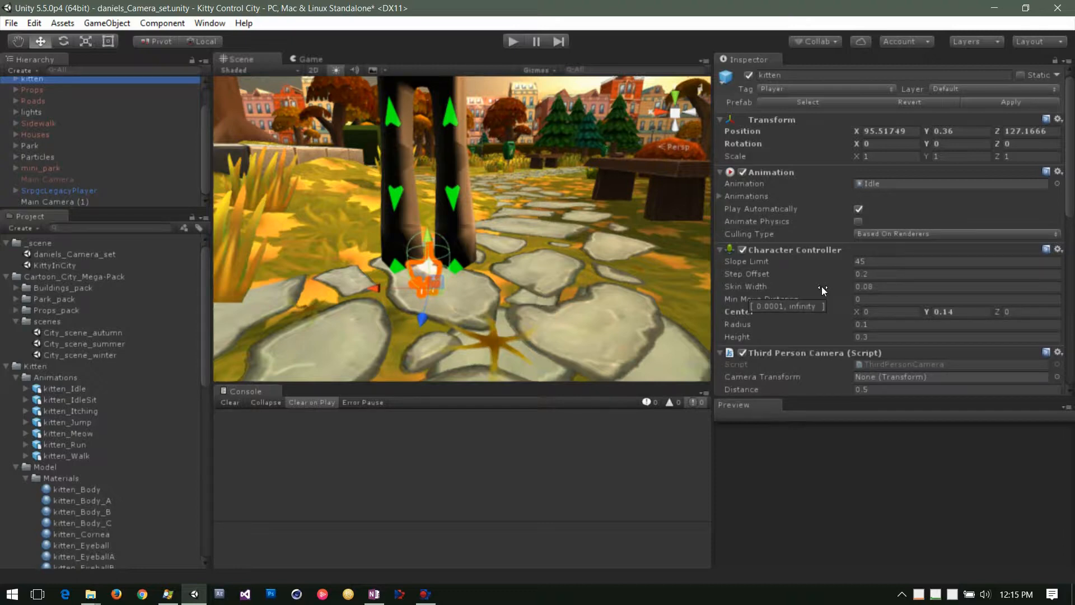
pyautogui.scroll(-5, 821, 284)
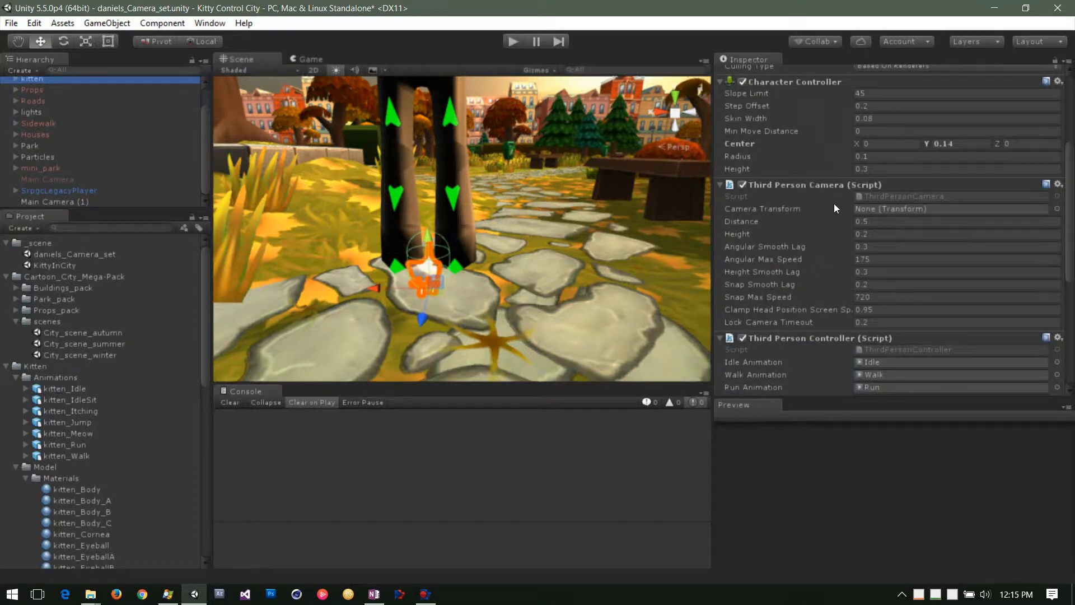
pyautogui.click(745, 184)
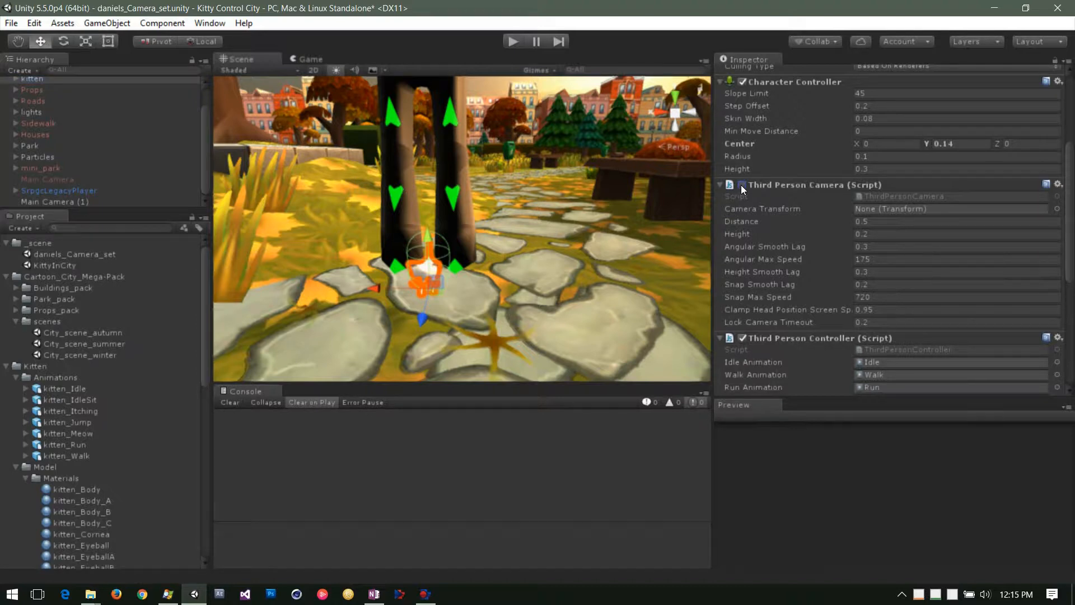
pyautogui.scroll(-3, 779, 302)
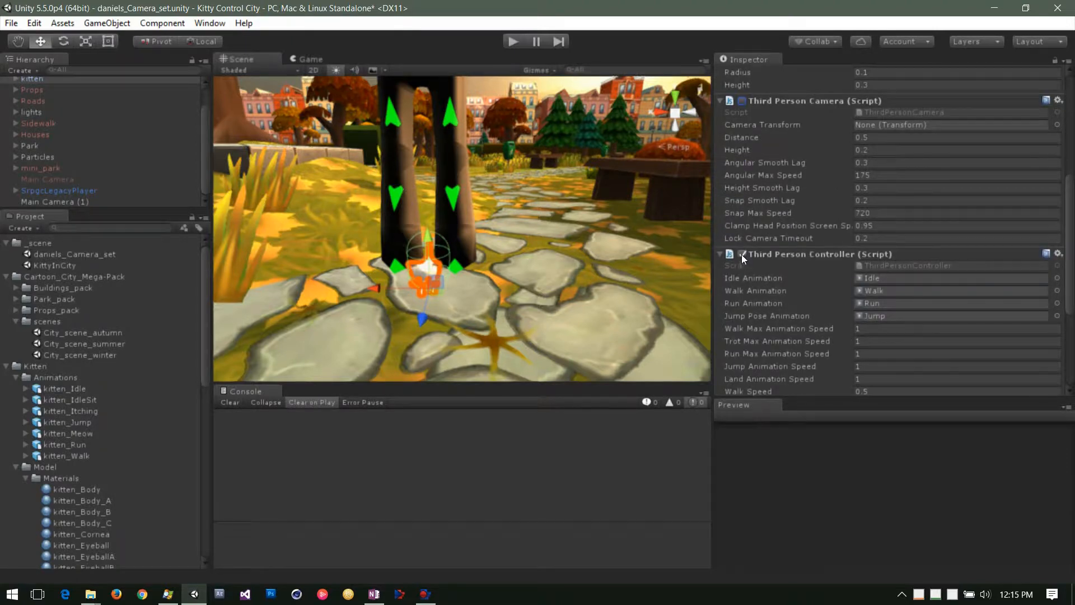
pyautogui.scroll(-6, 799, 282)
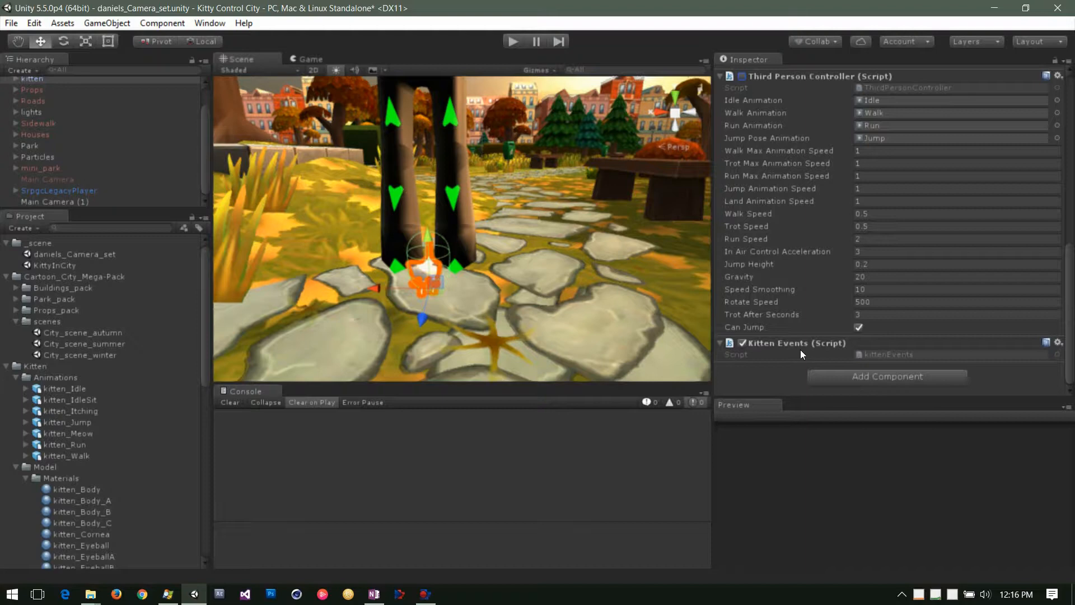
pyautogui.scroll(6, 801, 333)
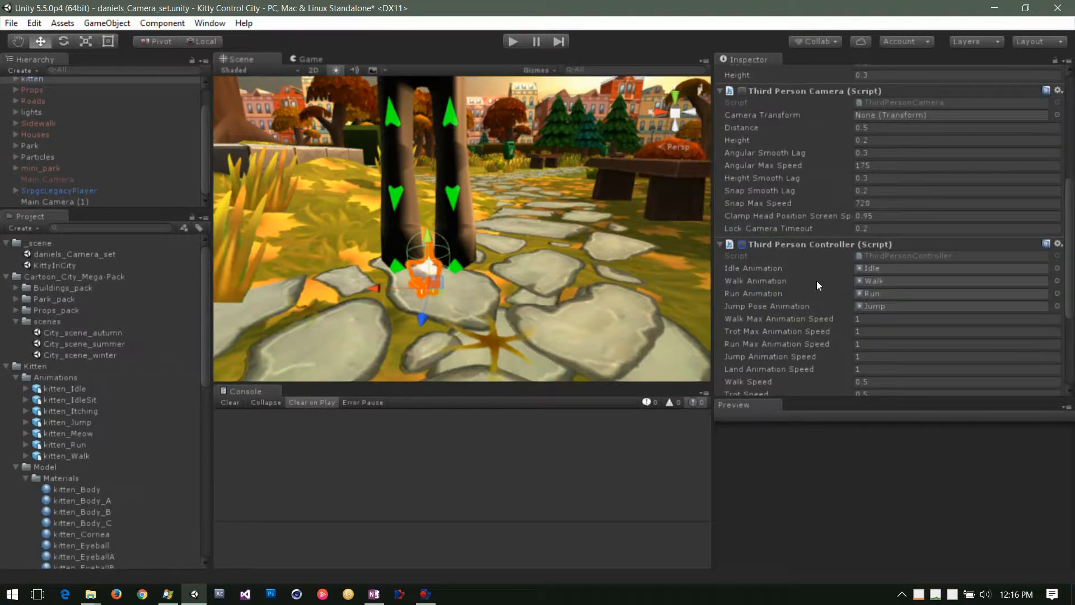
pyautogui.click(721, 91)
pyautogui.click(721, 105)
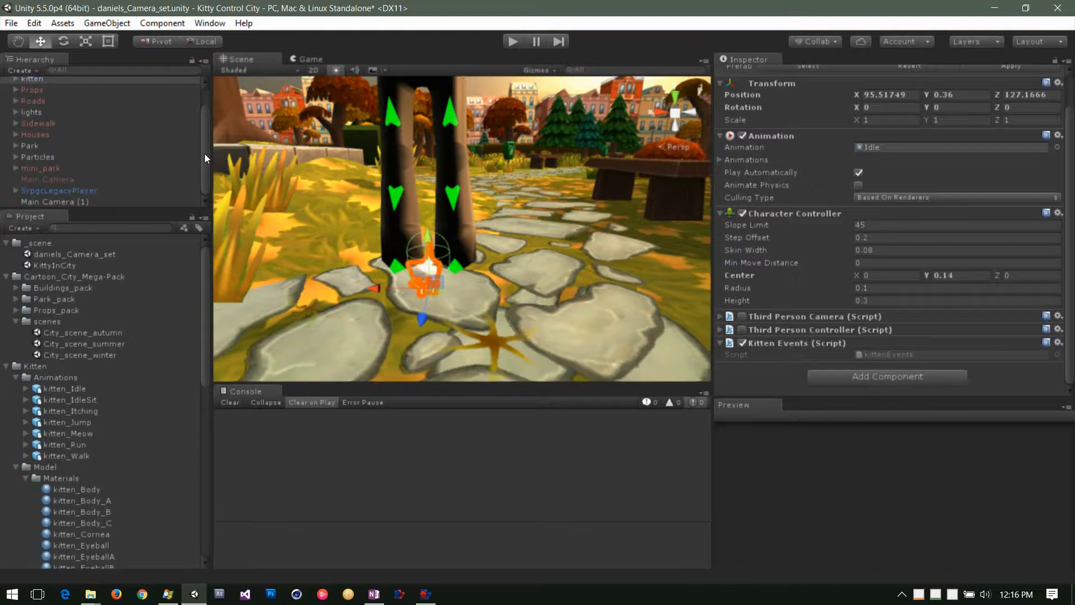
# Copy the Srpgc Legacy Player Controller script component from the SrpgcLegacyPlayer object
pyautogui.click(74, 192)
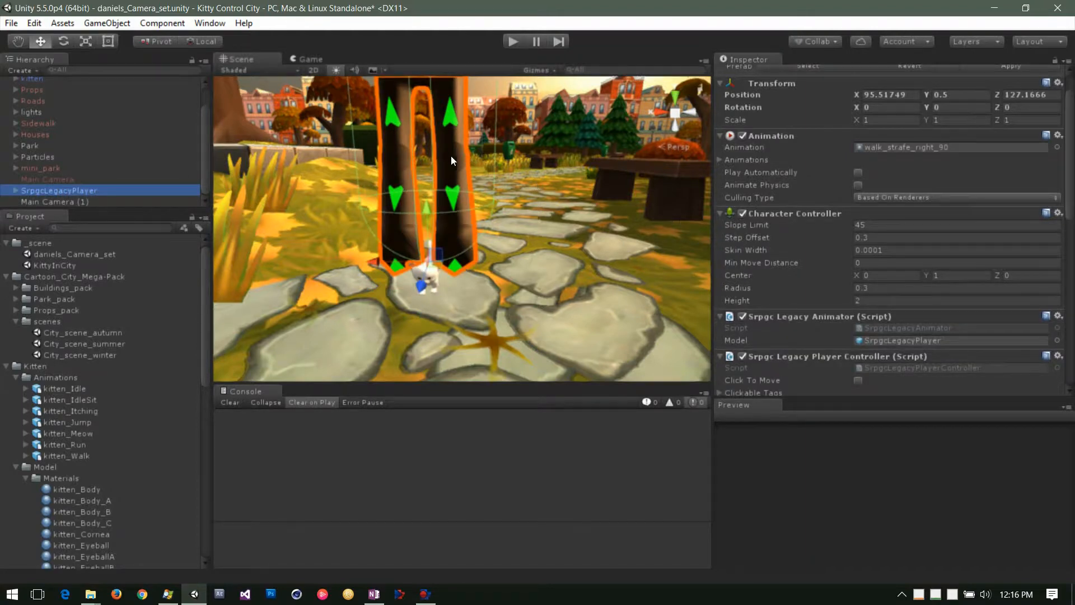
pyautogui.scroll(-3, 924, 236)
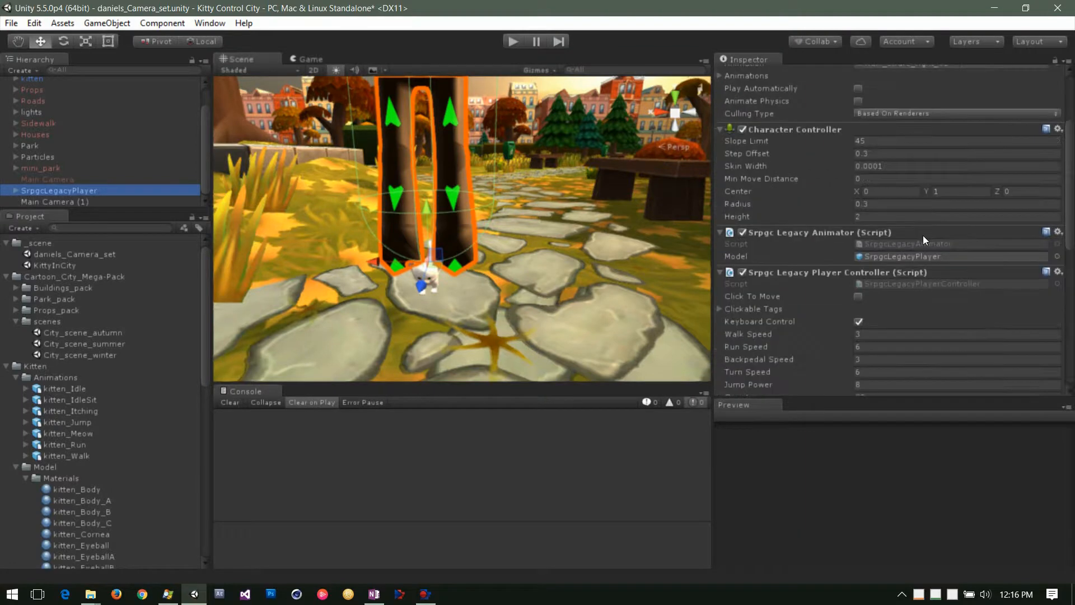
pyautogui.scroll(-3, 966, 253)
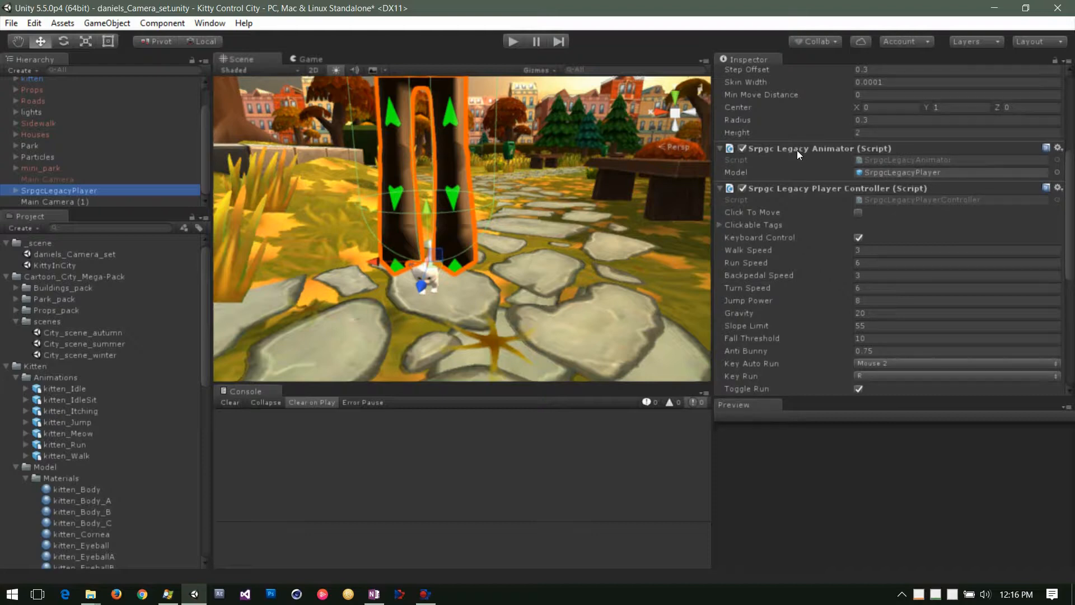
pyautogui.click(812, 189)
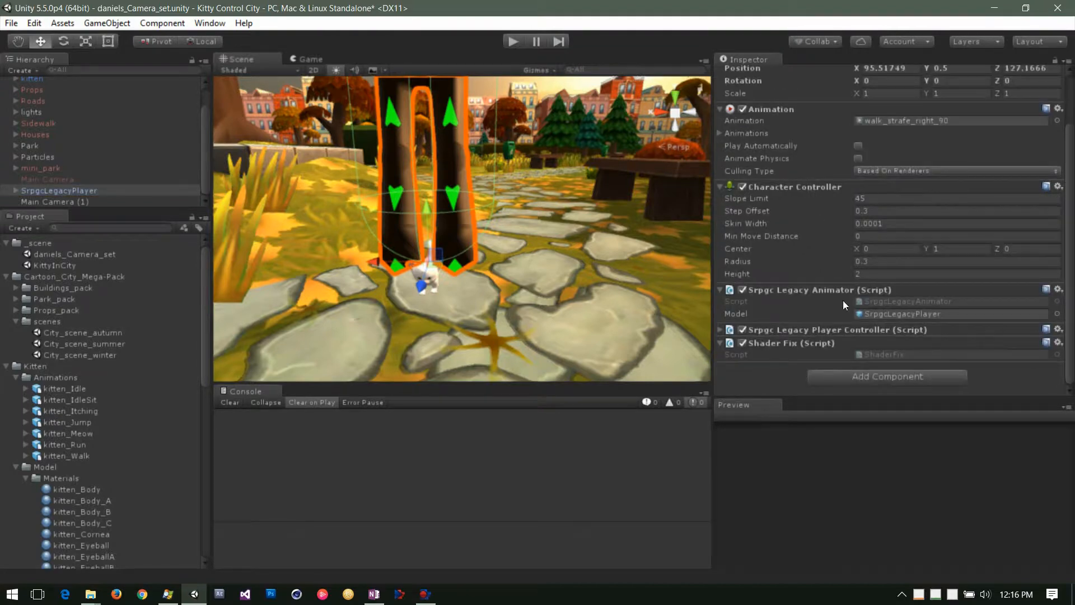
pyautogui.rightClick(823, 331)
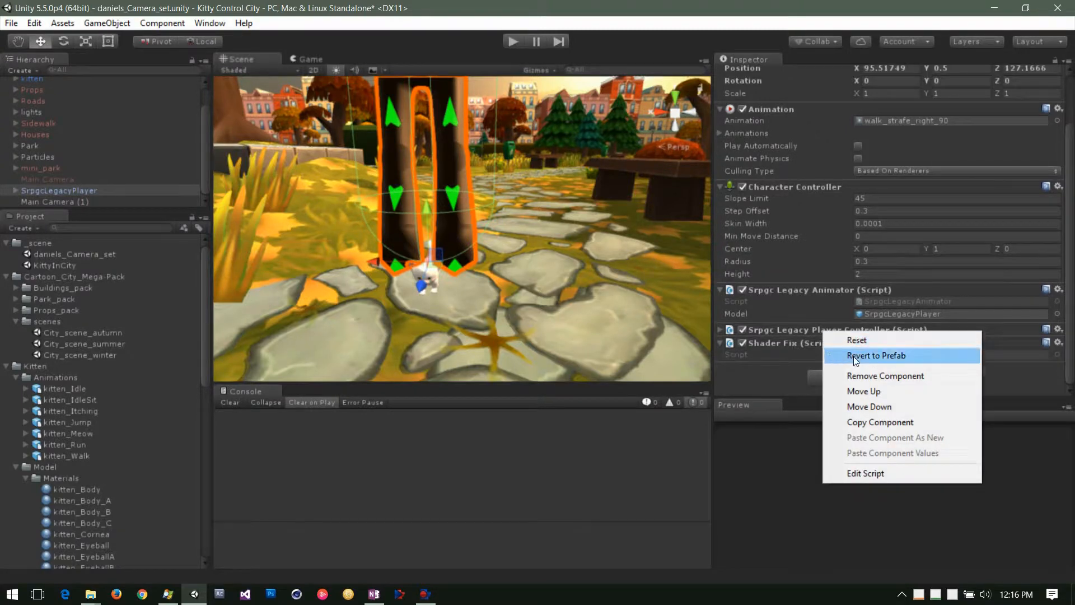
pyautogui.click(720, 331)
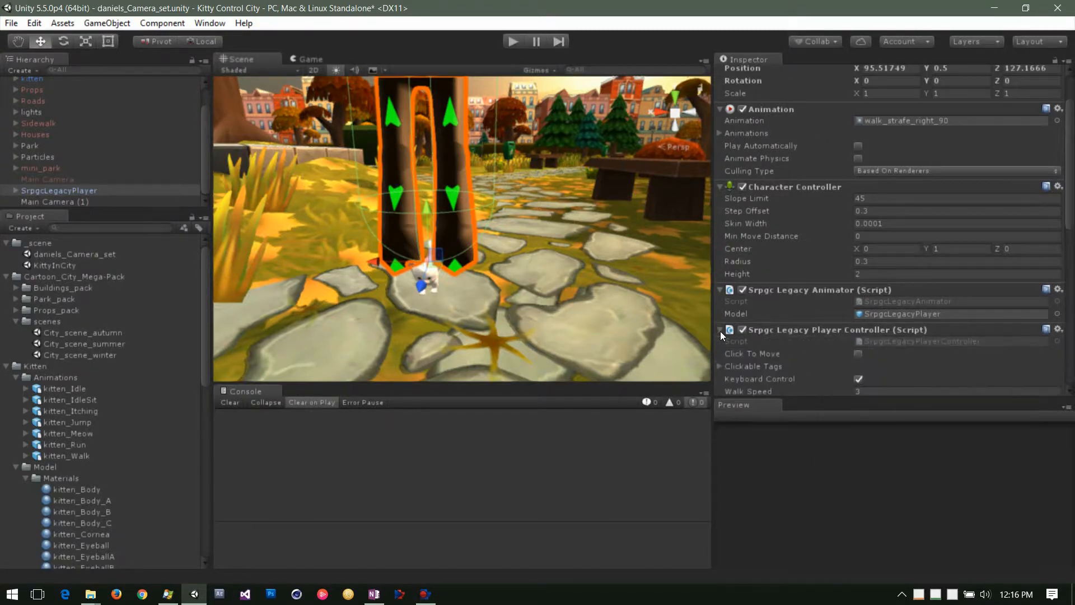
pyautogui.rightClick(803, 334)
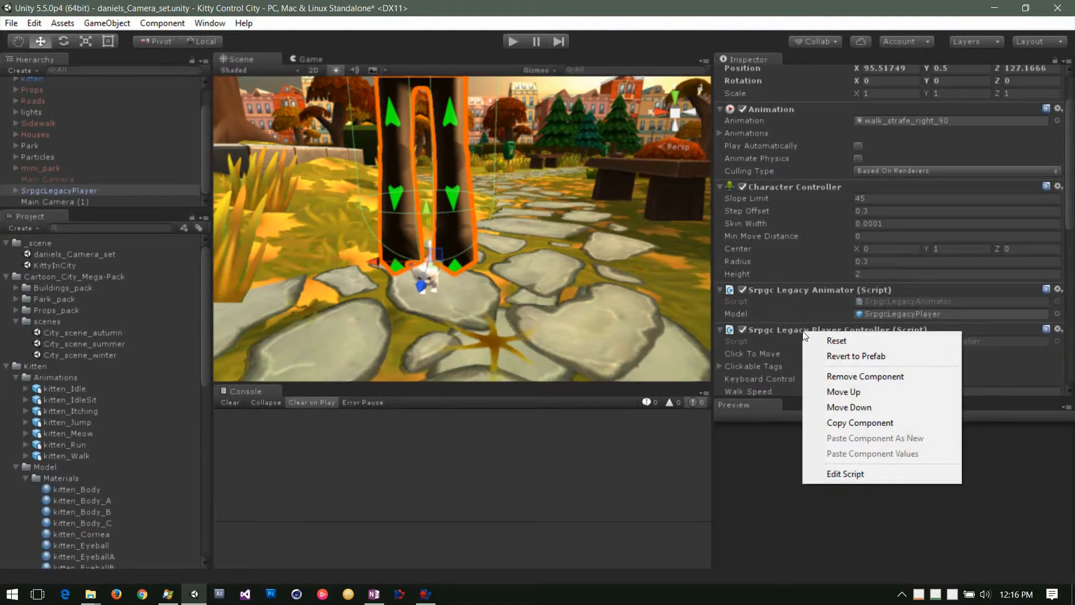
pyautogui.click(883, 424)
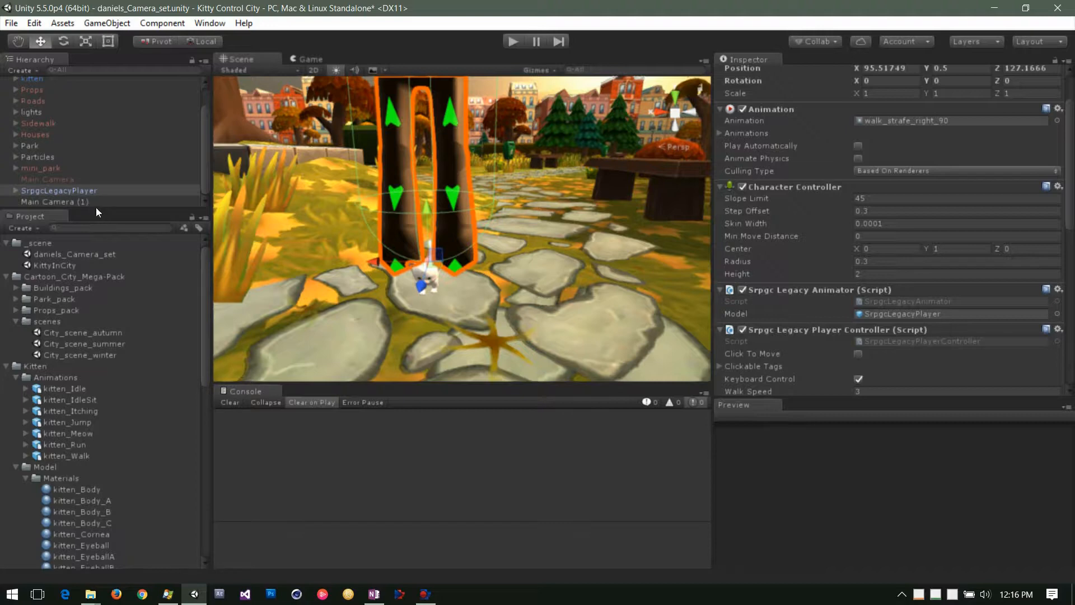
# Enlarge the object list and paste the copied Srpgc Legacy Player Controller onto the kitten as a new component
pyautogui.moveTo(98, 214); pyautogui.dragTo(111, 275)
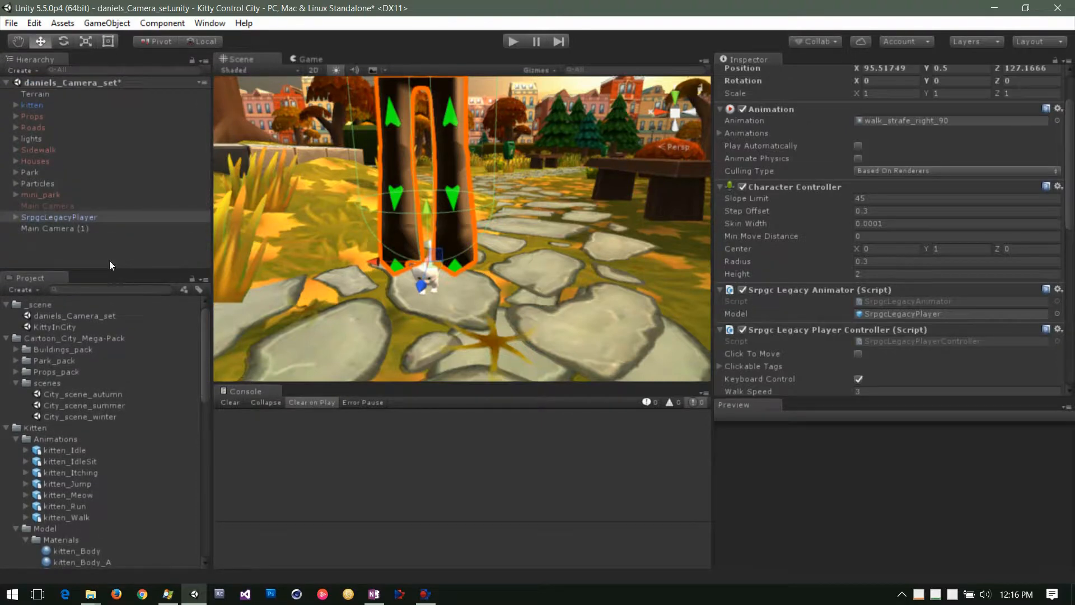
pyautogui.click(36, 105)
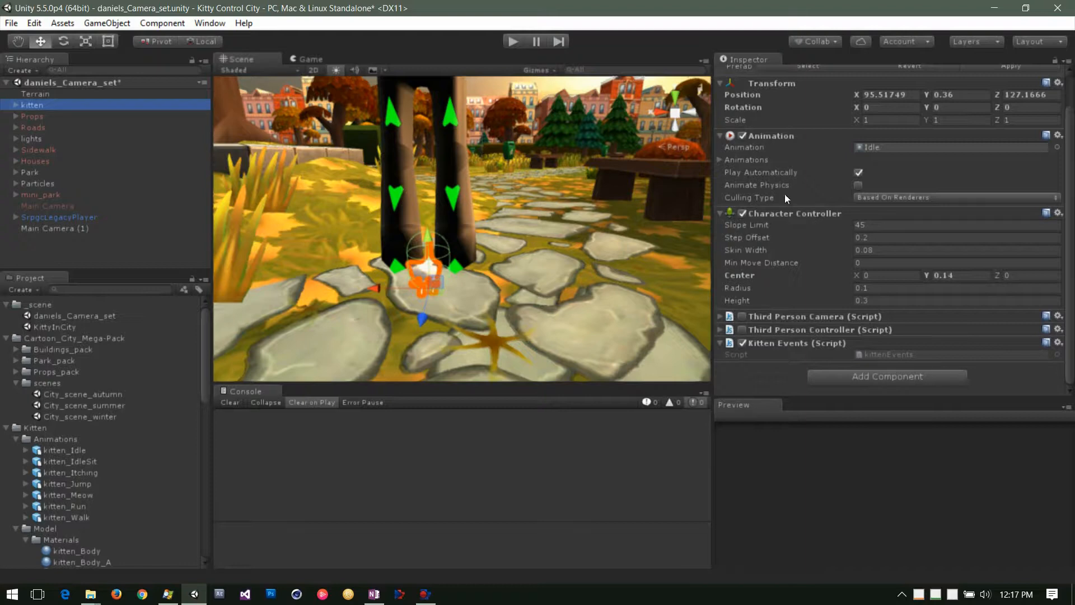
pyautogui.rightClick(813, 217)
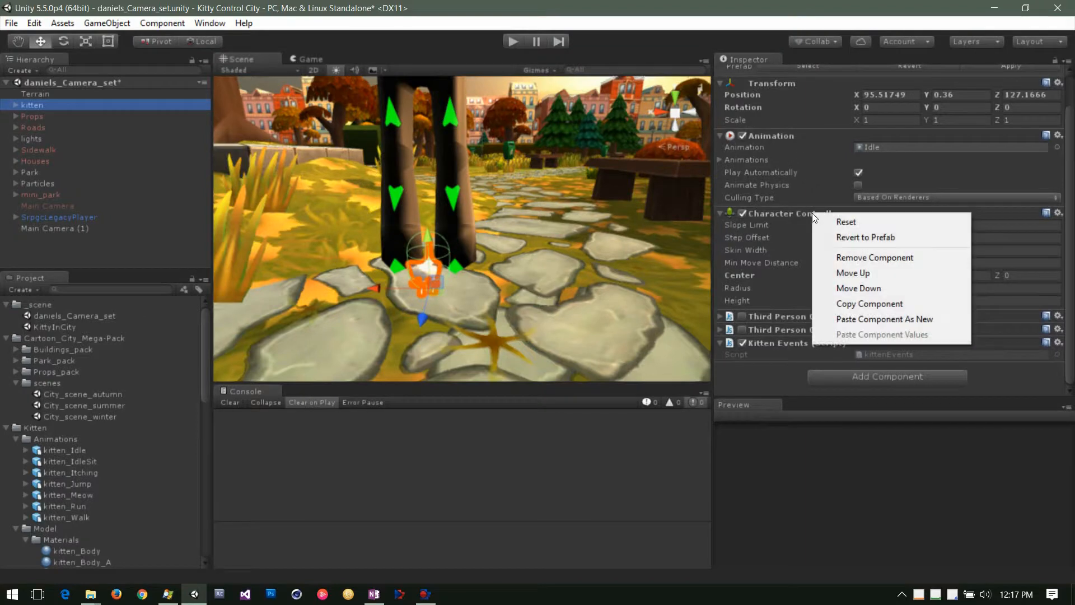
pyautogui.click(887, 323)
pyautogui.scroll(-5, 888, 324)
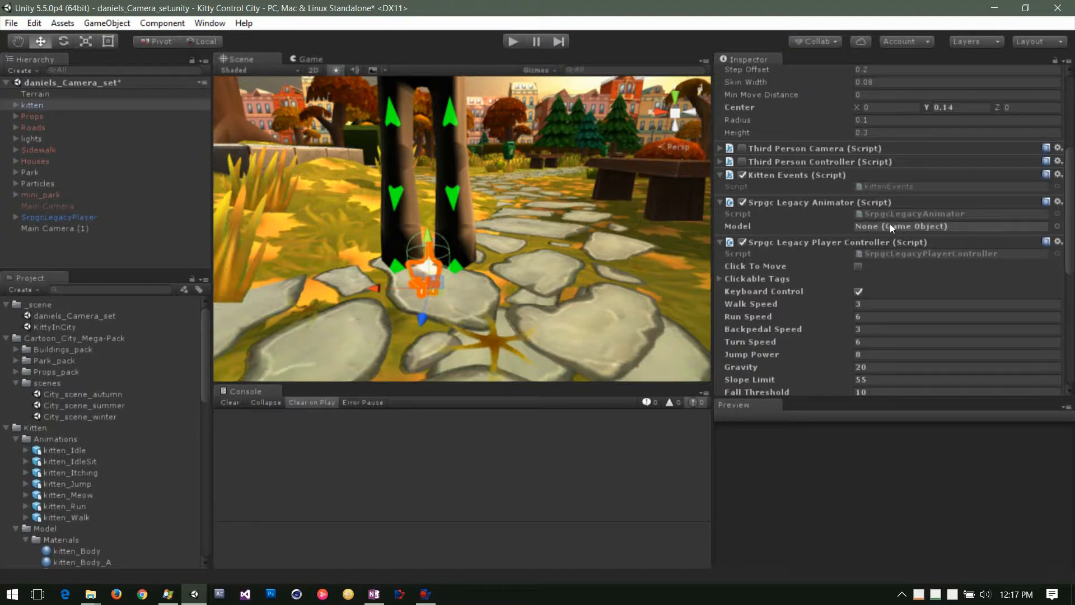
pyautogui.scroll(-3, 890, 223)
pyautogui.scroll(-8, 896, 263)
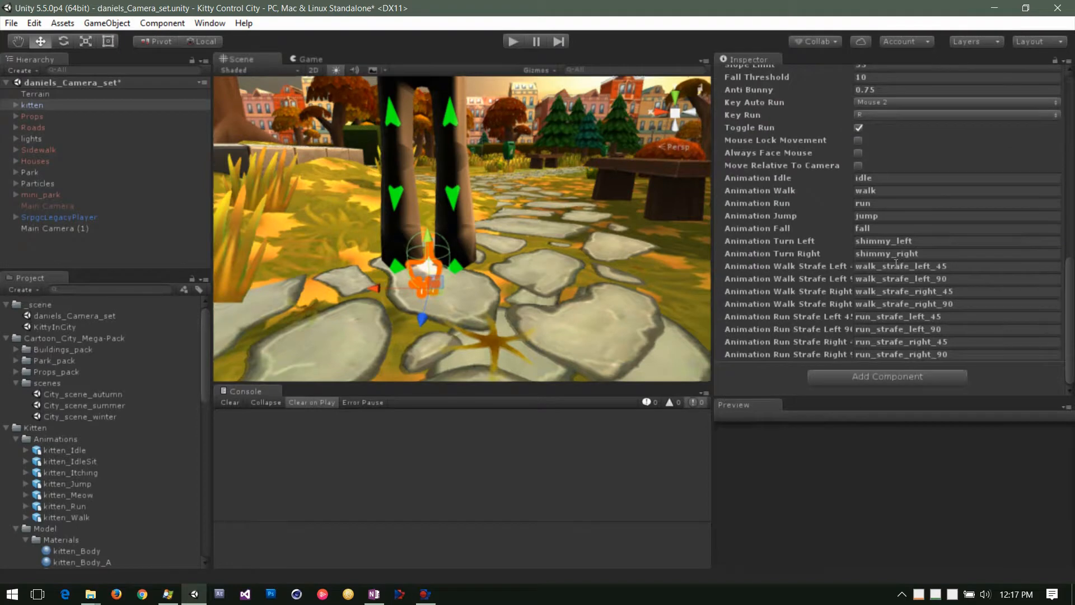
# Check SrpgcLegacyPlayer's Model reference and assign the kitten object as the Model of the kitten's own Srpgc Legacy Animator script
pyautogui.scroll(10, 896, 263)
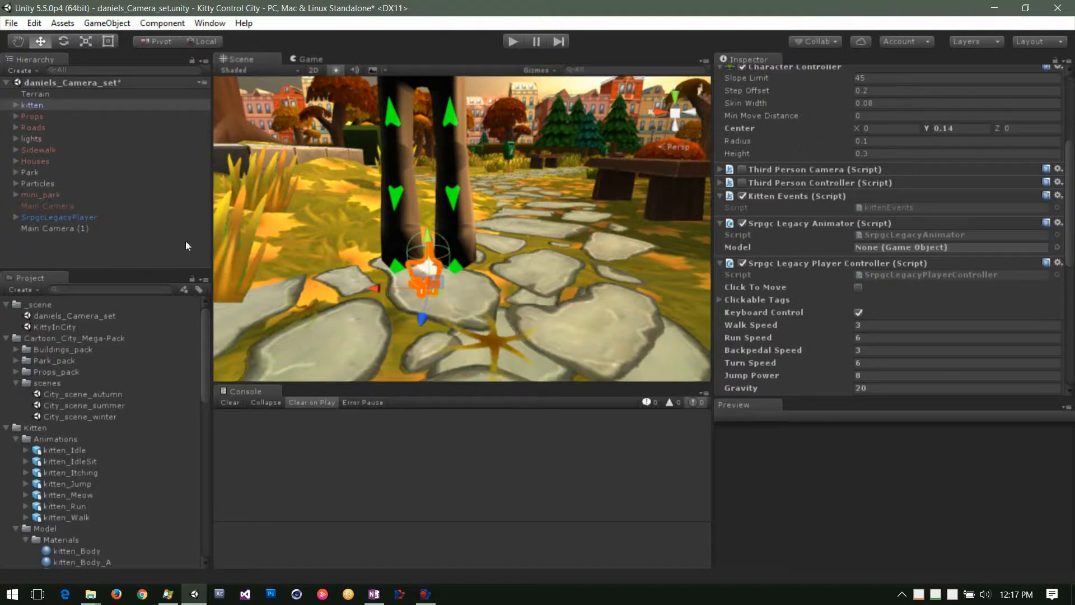
pyautogui.scroll(-5, 821, 338)
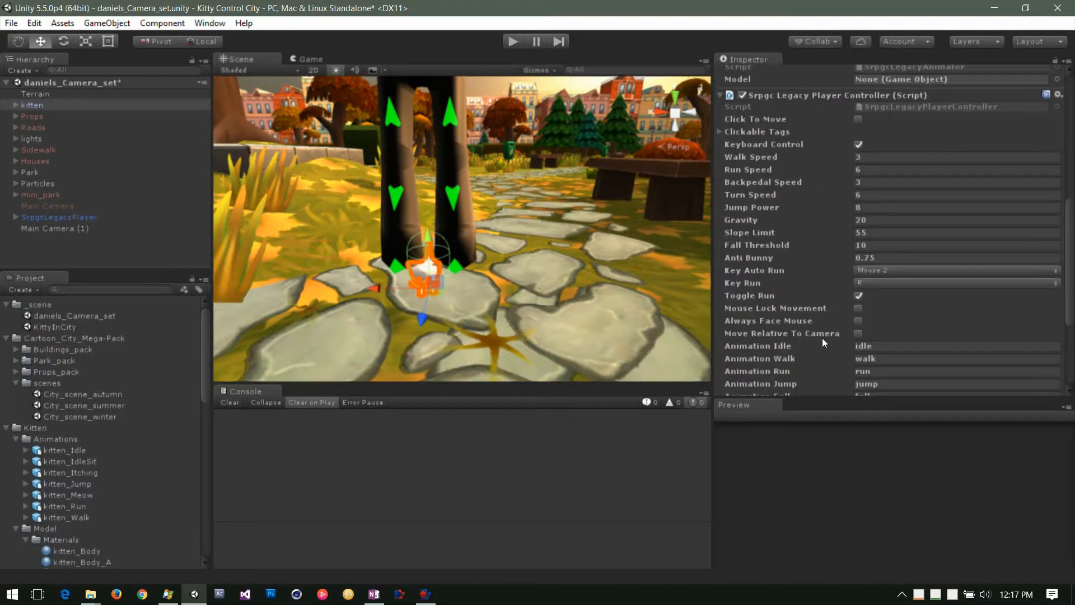
pyautogui.scroll(-10, 821, 338)
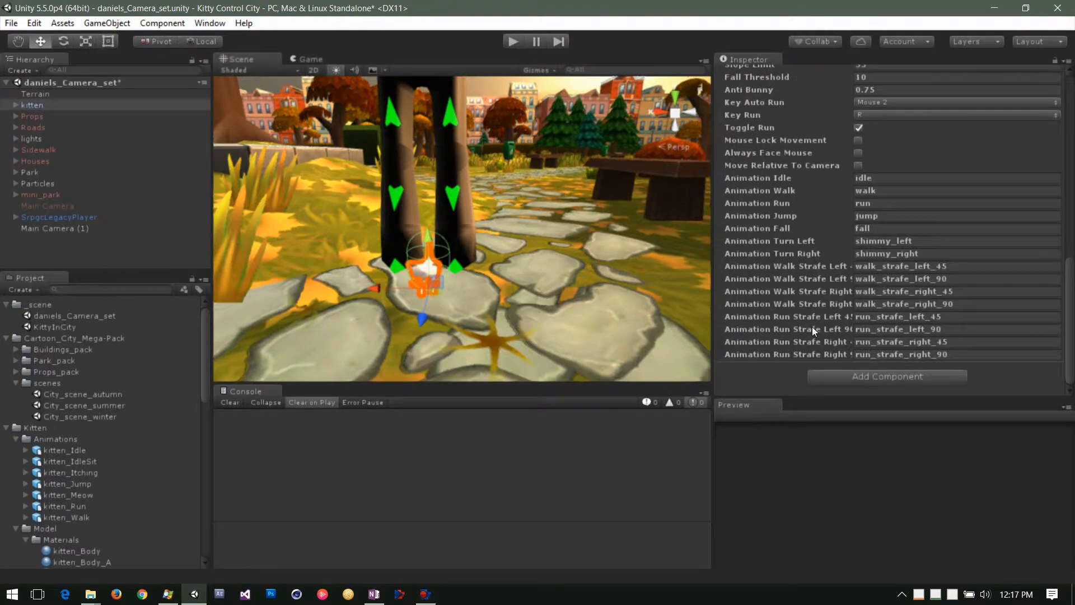
pyautogui.click(58, 219)
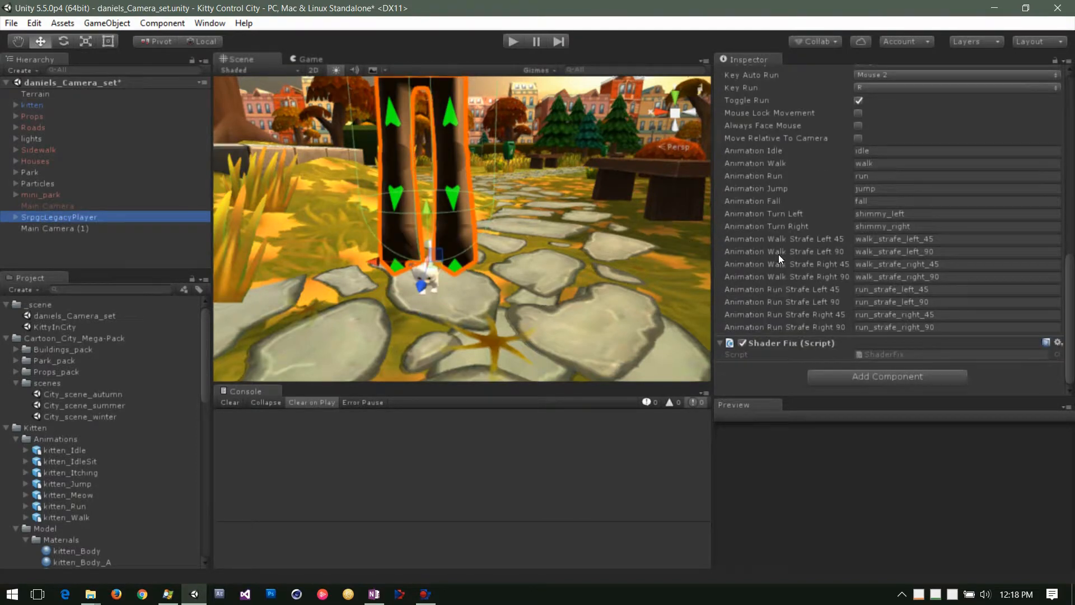
pyautogui.scroll(10, 771, 259)
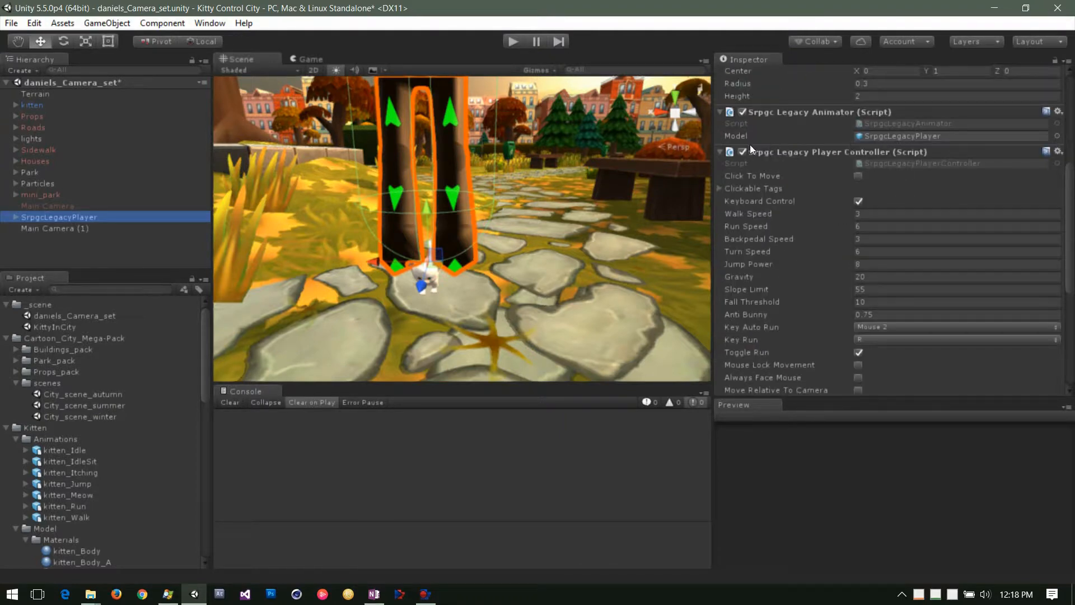
pyautogui.click(918, 136)
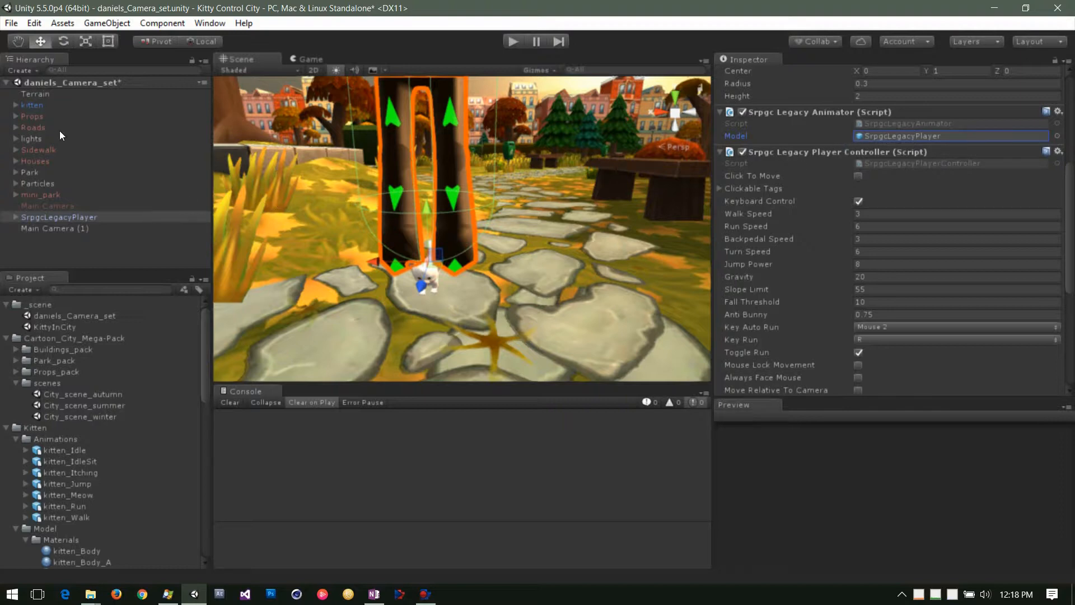
pyautogui.click(92, 215)
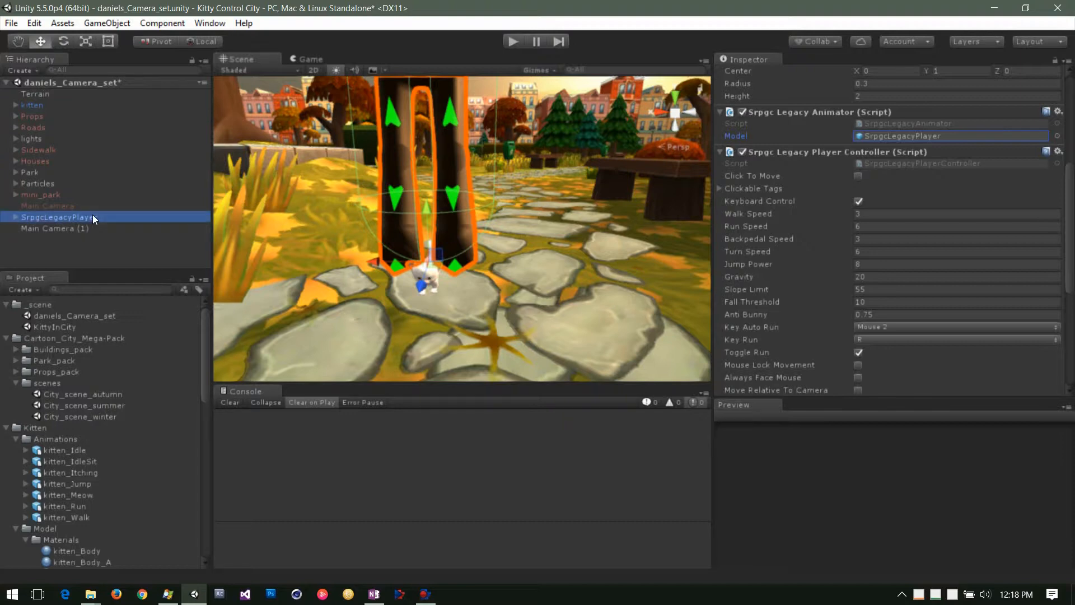
pyautogui.click(877, 136)
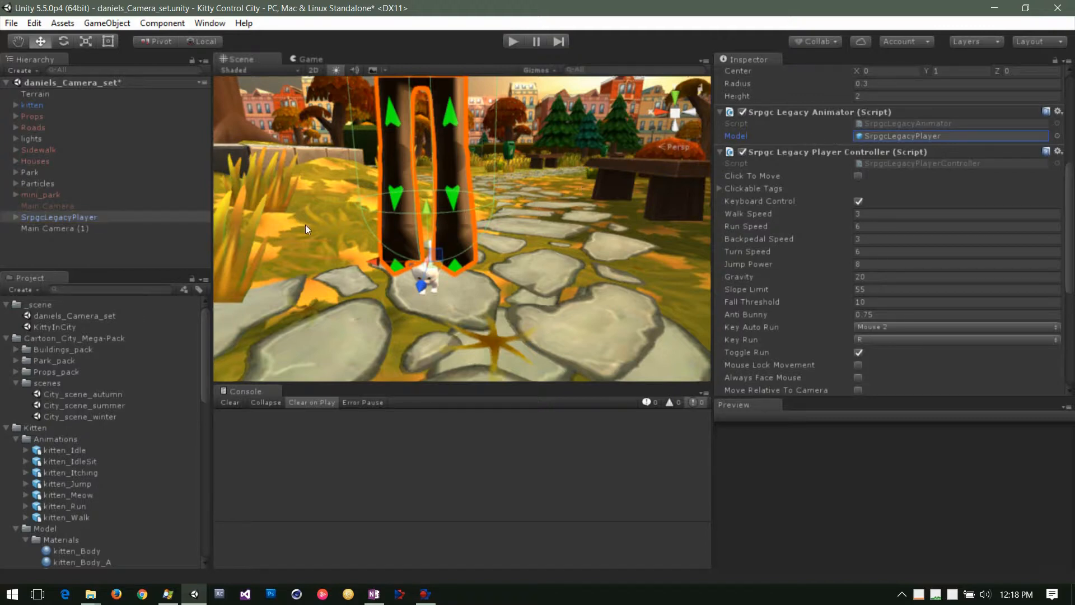
pyautogui.click(33, 106)
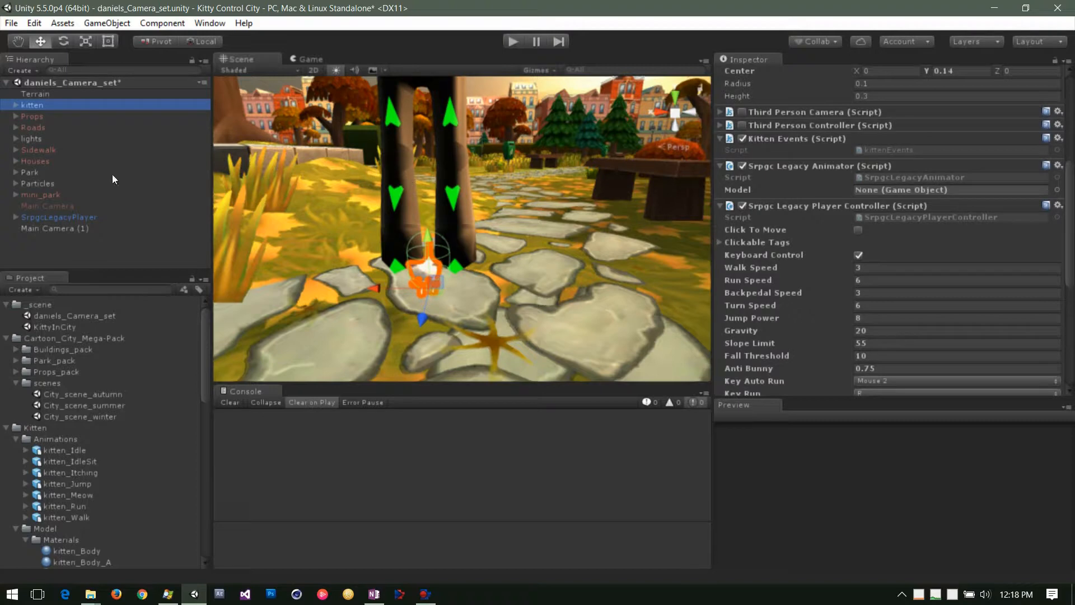
pyautogui.moveTo(40, 107); pyautogui.dragTo(882, 193)
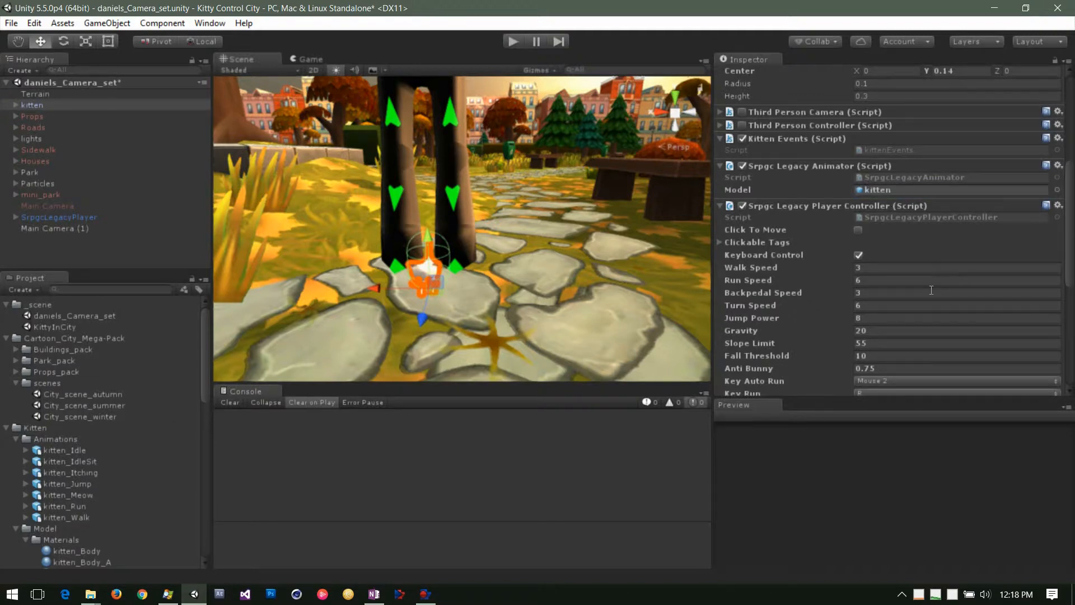
# Review the kitten's Srpgc Legacy Player Controller settings and animation names, and the clip used by its Animation component
pyautogui.scroll(-3, 929, 294)
pyautogui.scroll(-3, 927, 299)
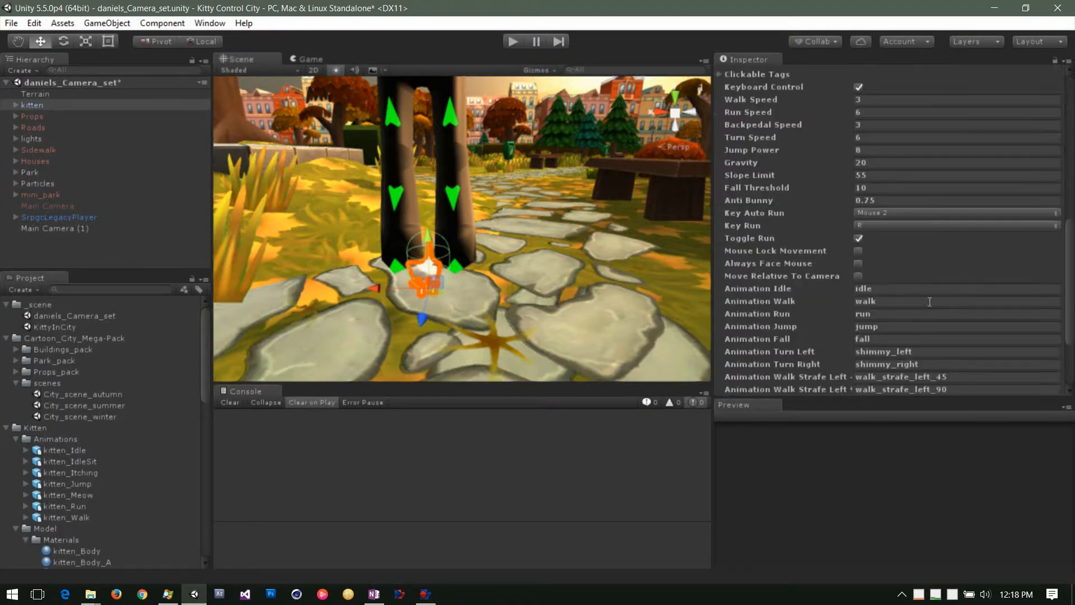
pyautogui.scroll(-3, 925, 297)
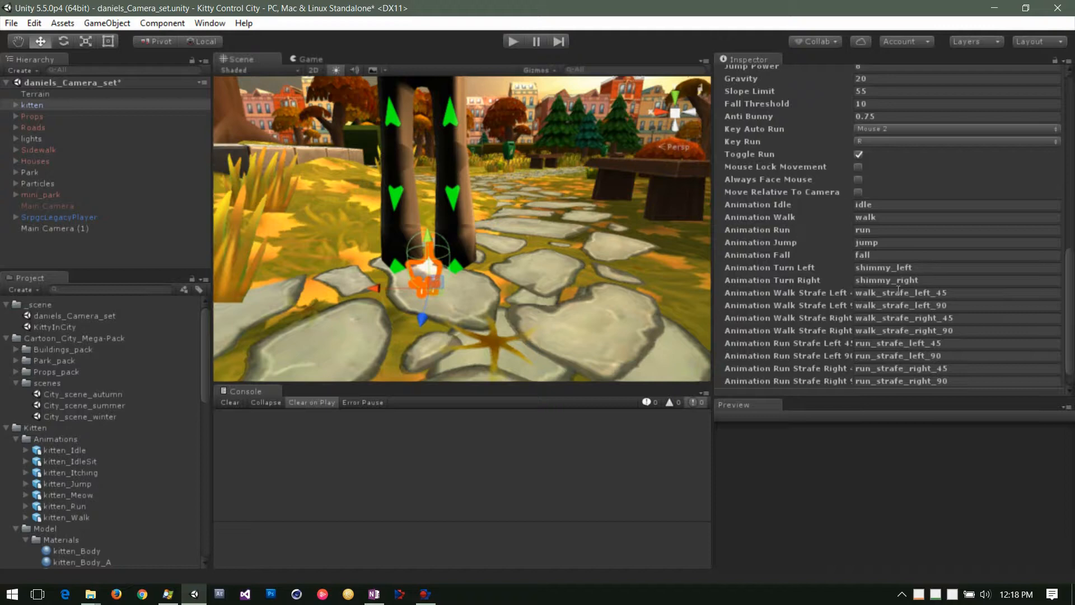
pyautogui.scroll(-1, 910, 291)
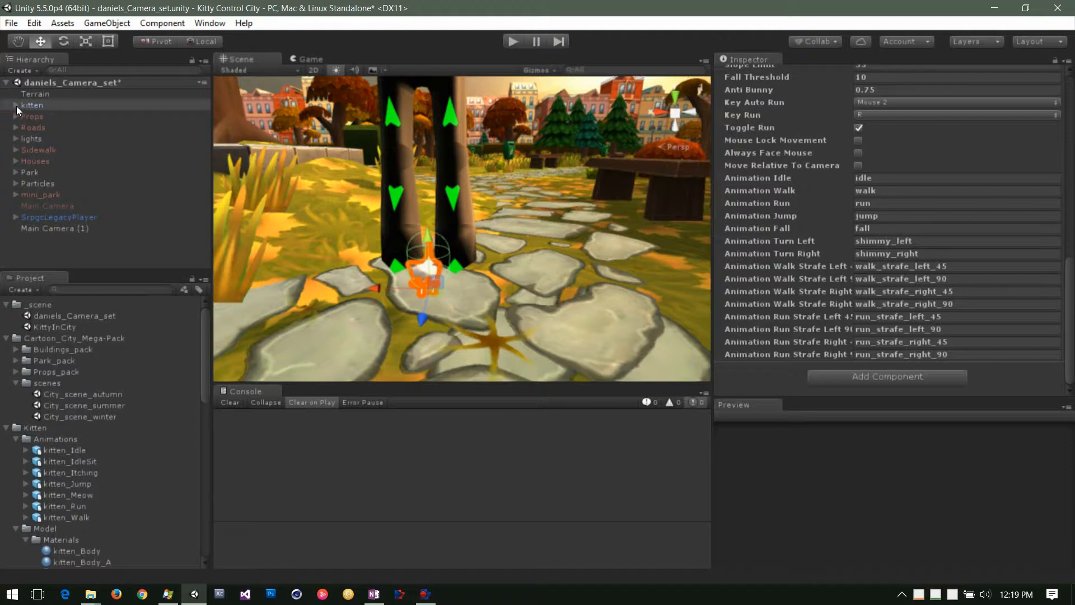
pyautogui.click(30, 105)
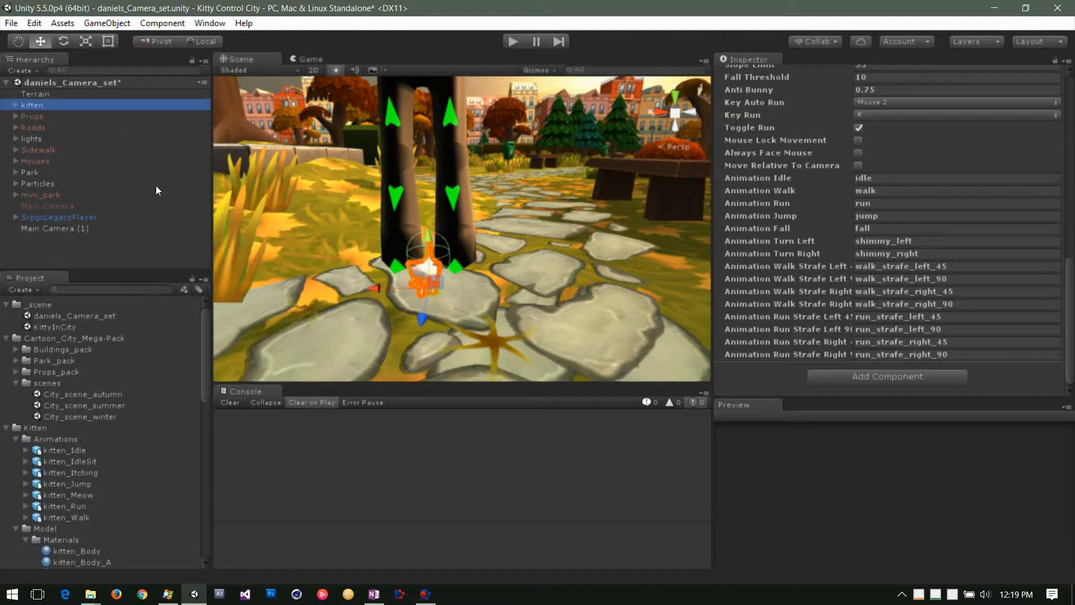
pyautogui.scroll(5, 912, 272)
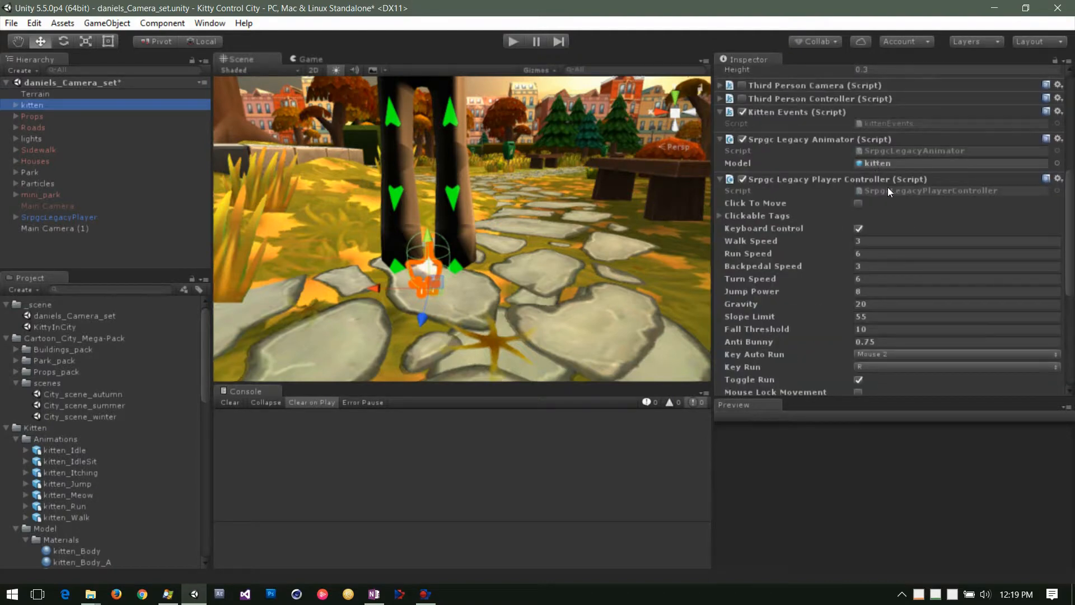
pyautogui.scroll(5, 890, 190)
pyautogui.scroll(1, 948, 306)
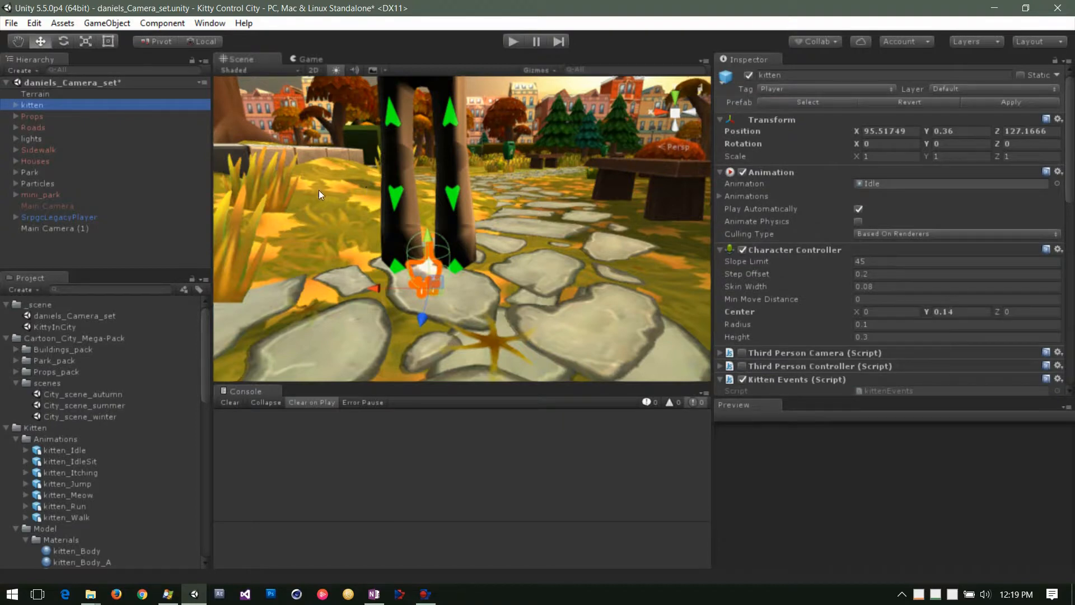
# Expand the kitten's child objects, inspect kittenGeo1 and kitt_Body1, and locate the prefab source of kitt_Body1
pyautogui.click(15, 105)
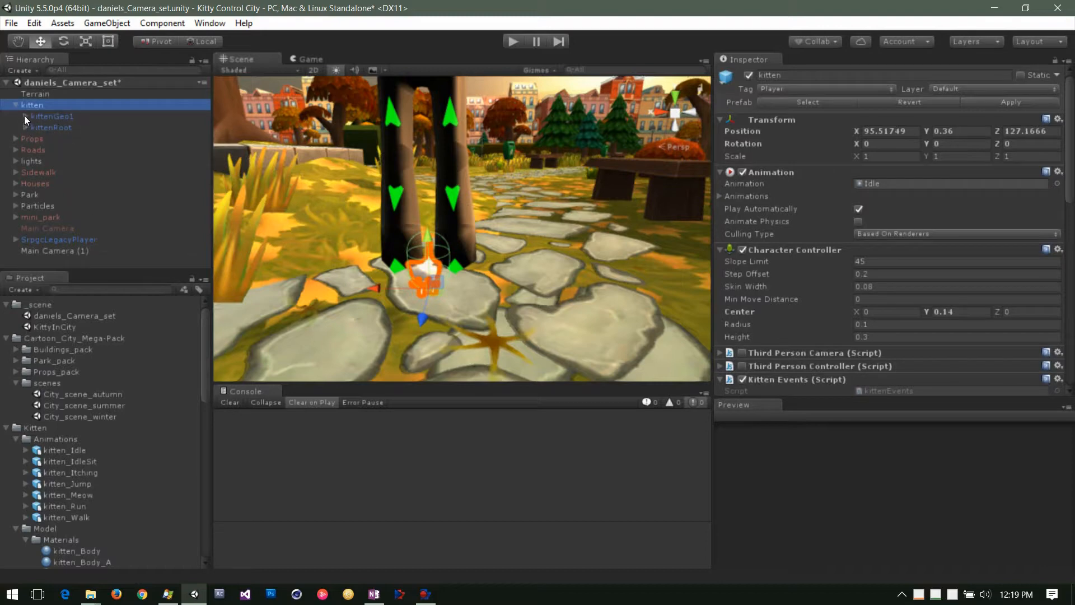
pyautogui.click(25, 116)
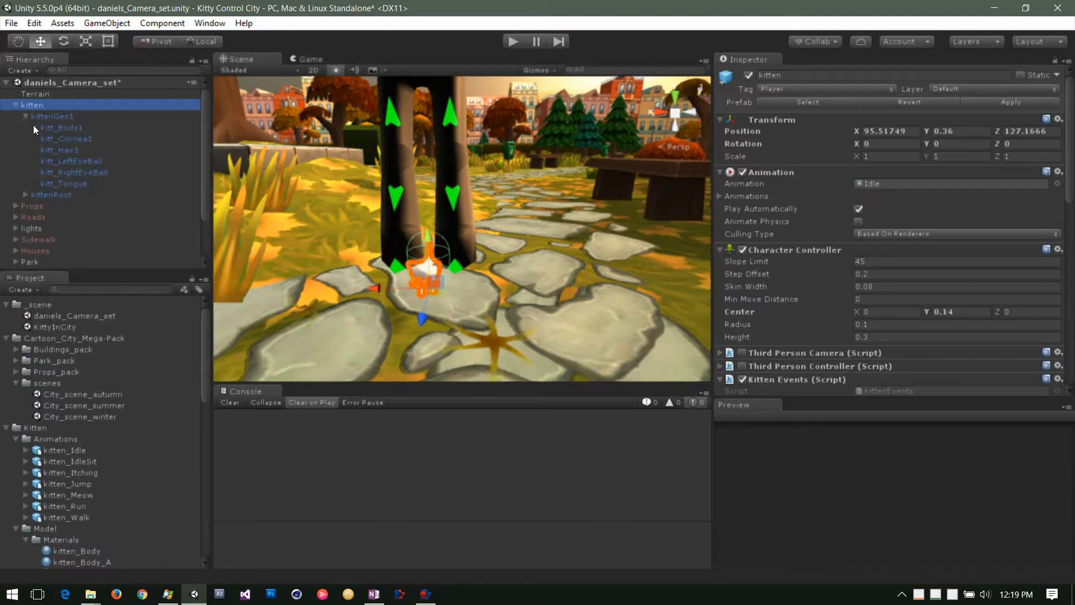
pyautogui.click(68, 123)
pyautogui.click(67, 118)
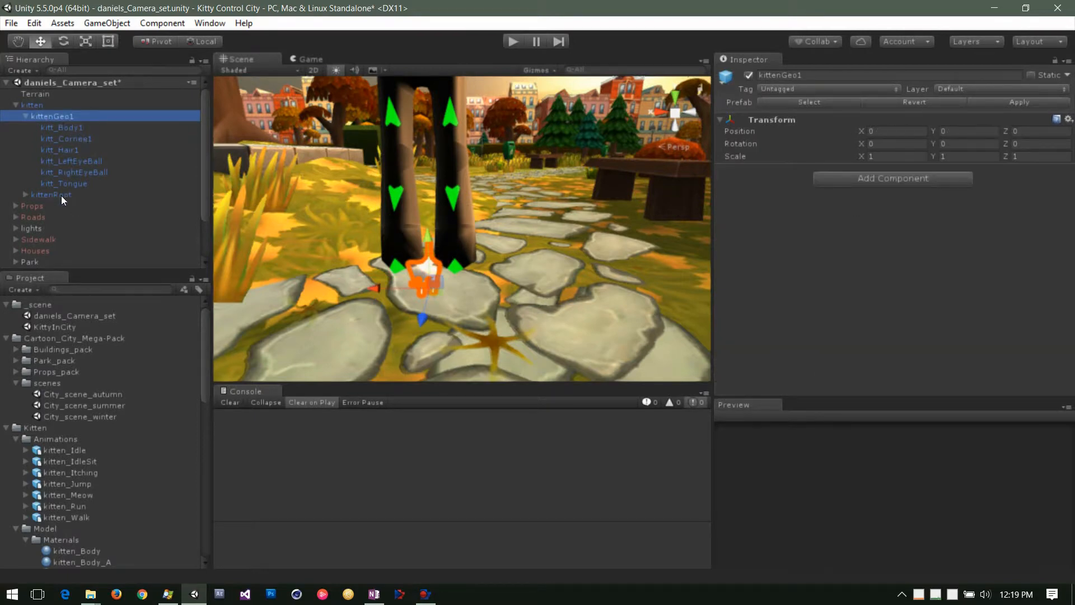
pyautogui.click(70, 129)
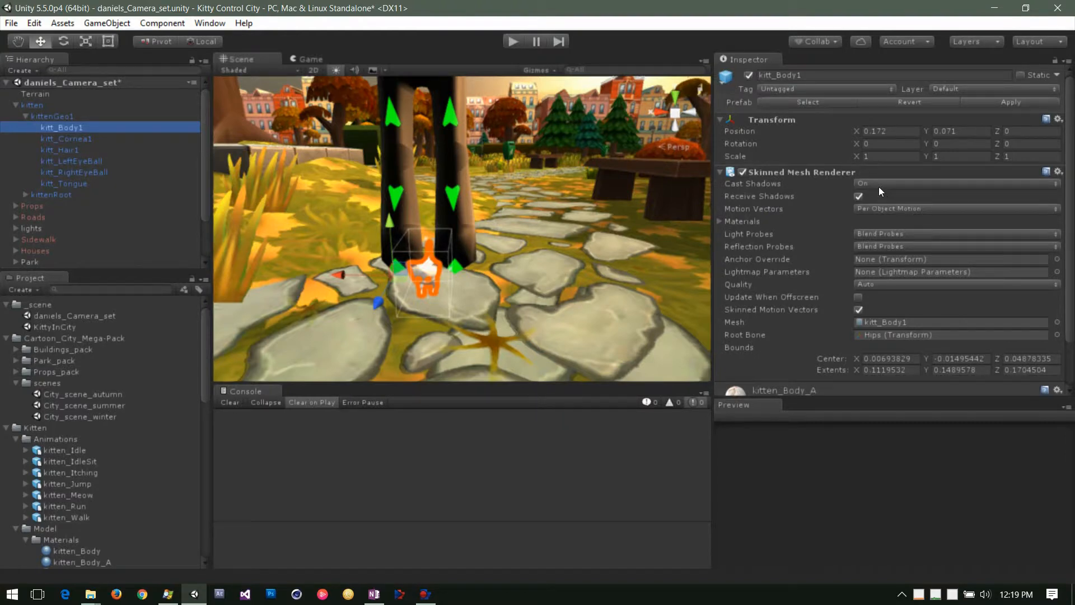
pyautogui.click(801, 103)
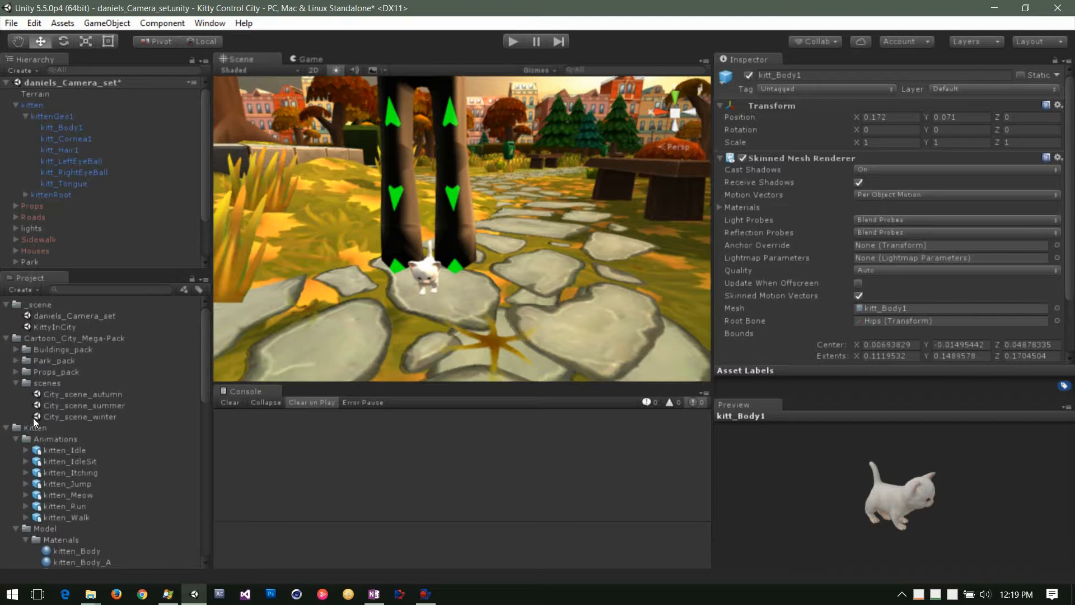
# Examine the import settings of the kitten animations from kitten_Idle to kitten_Walk, and the clips inside the kitten model
pyautogui.click(66, 451)
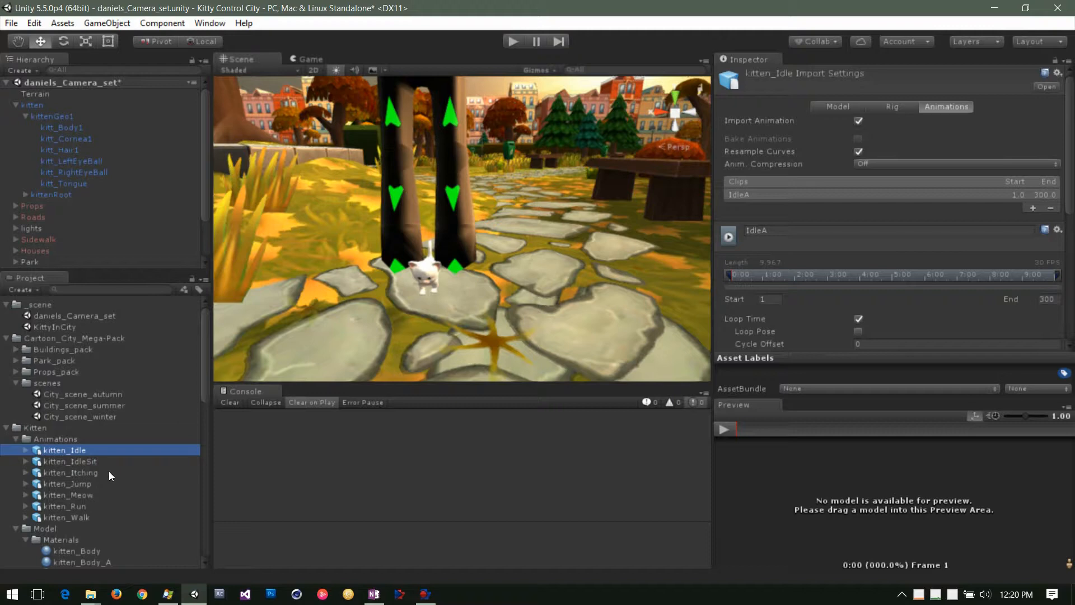
pyautogui.press('Down')
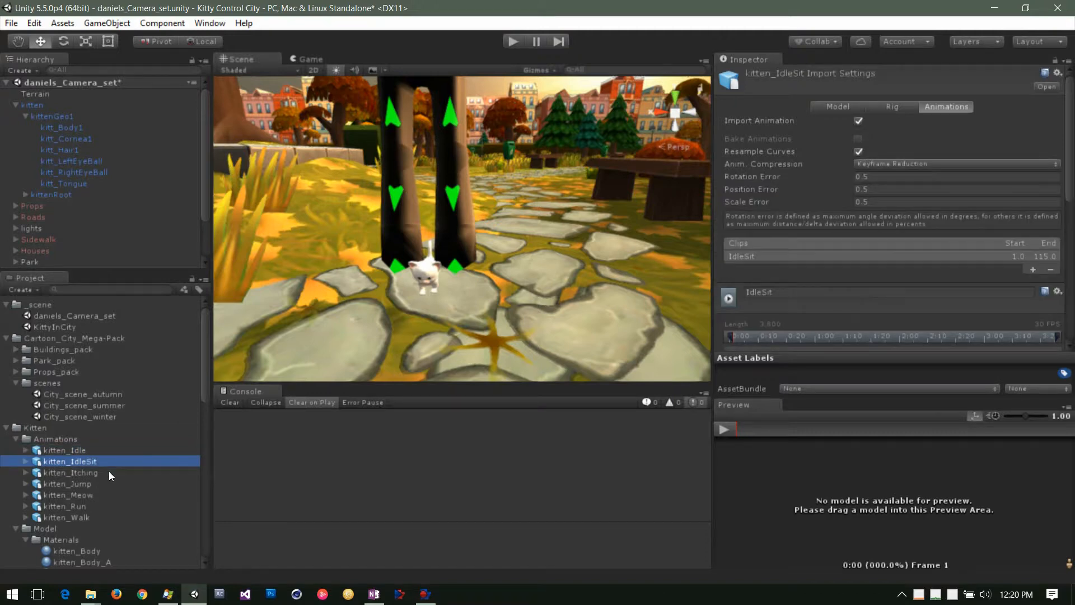
pyautogui.press('Down')
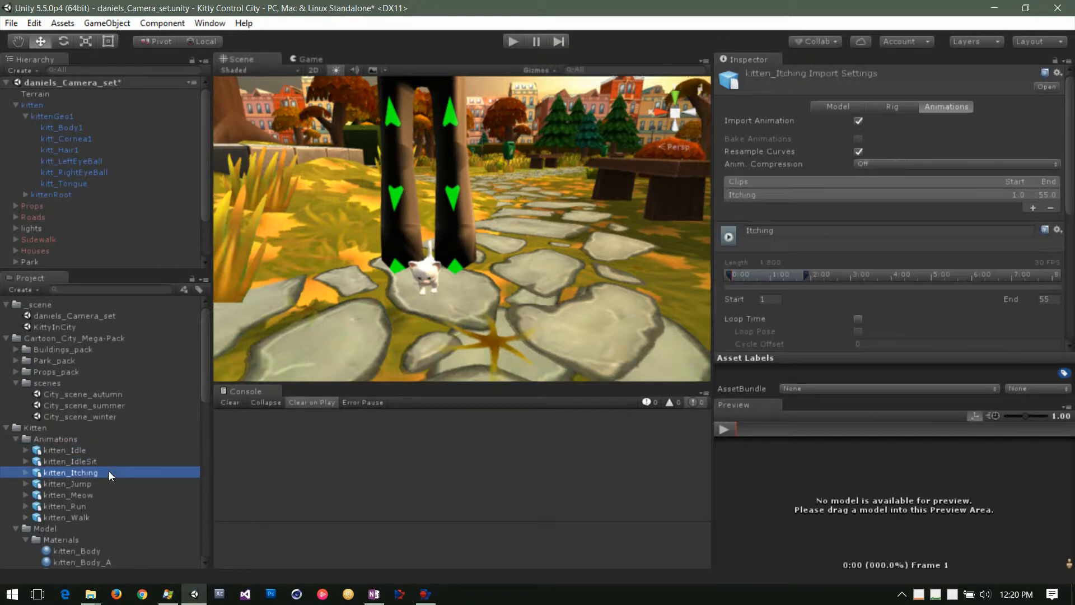
pyautogui.press('Down')
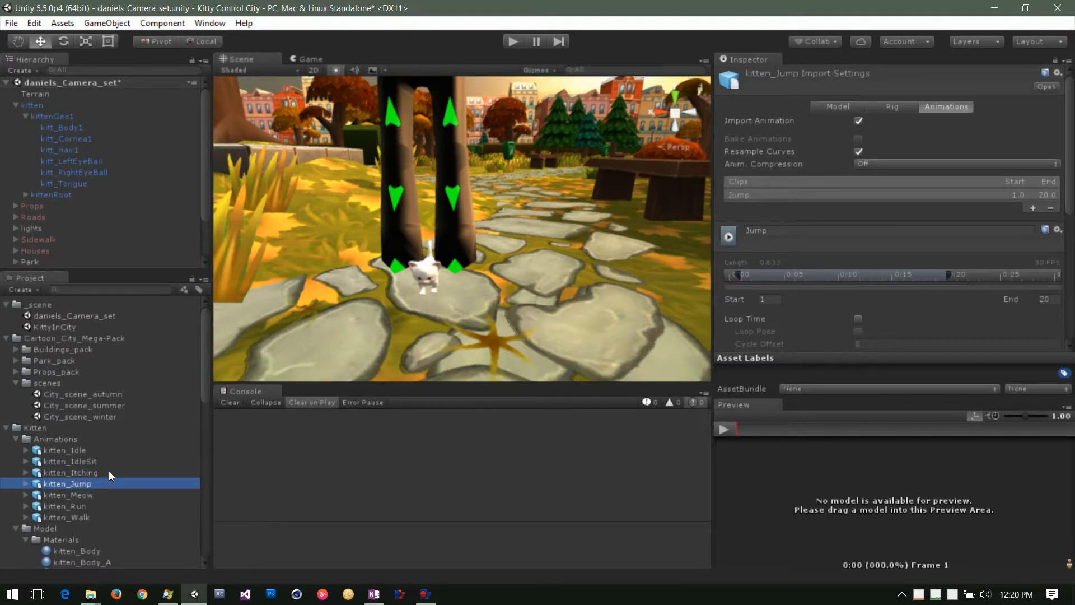
pyautogui.press('Down')
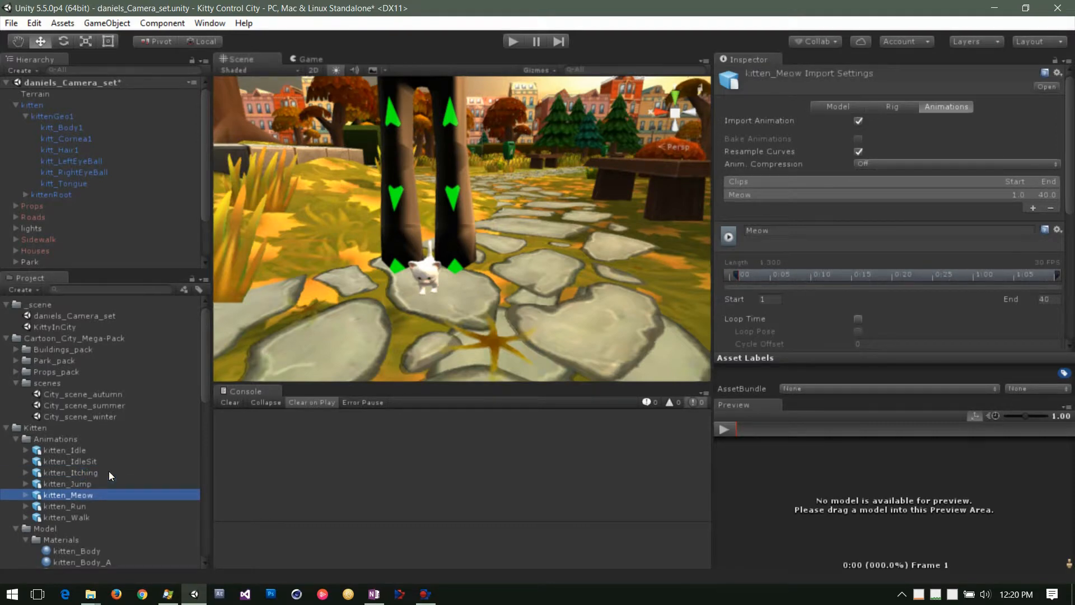
pyautogui.press('Down')
pyautogui.press('Down')
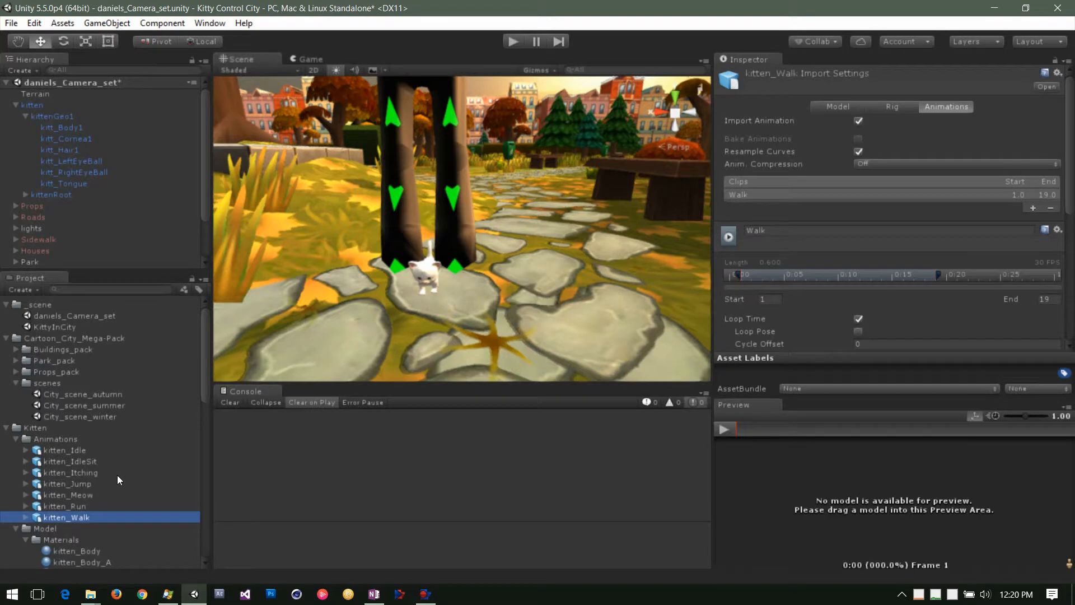
pyautogui.scroll(-3, 117, 477)
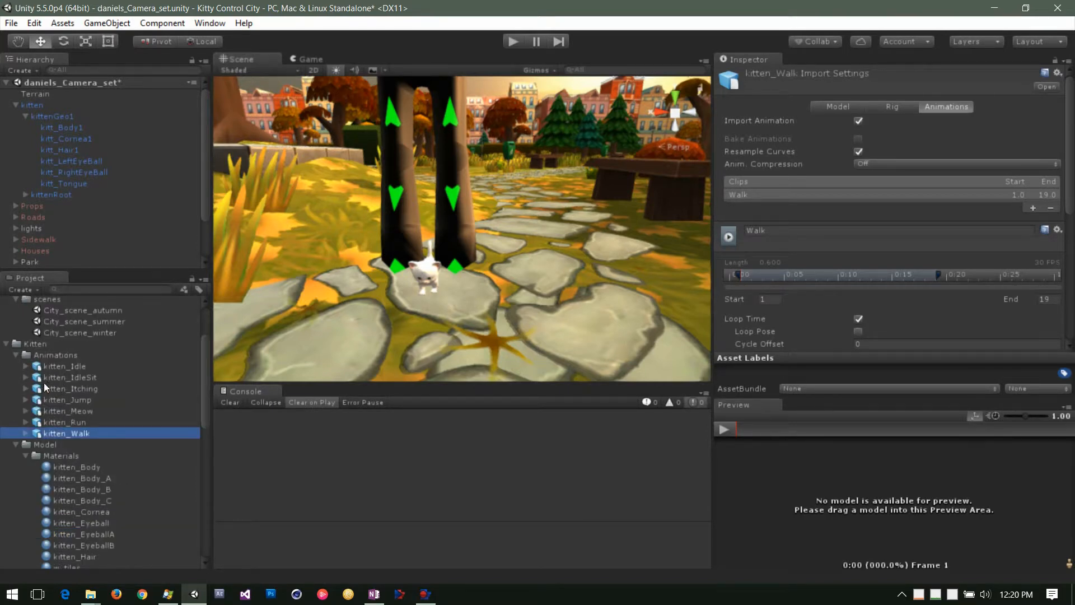
pyautogui.scroll(-3, 62, 472)
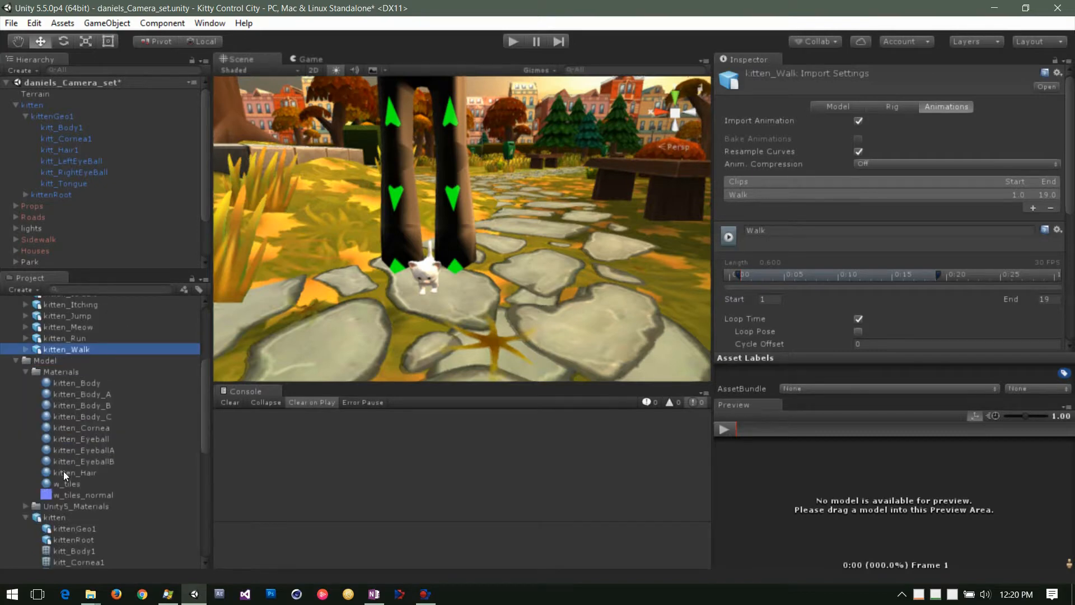
pyautogui.scroll(-6, 92, 469)
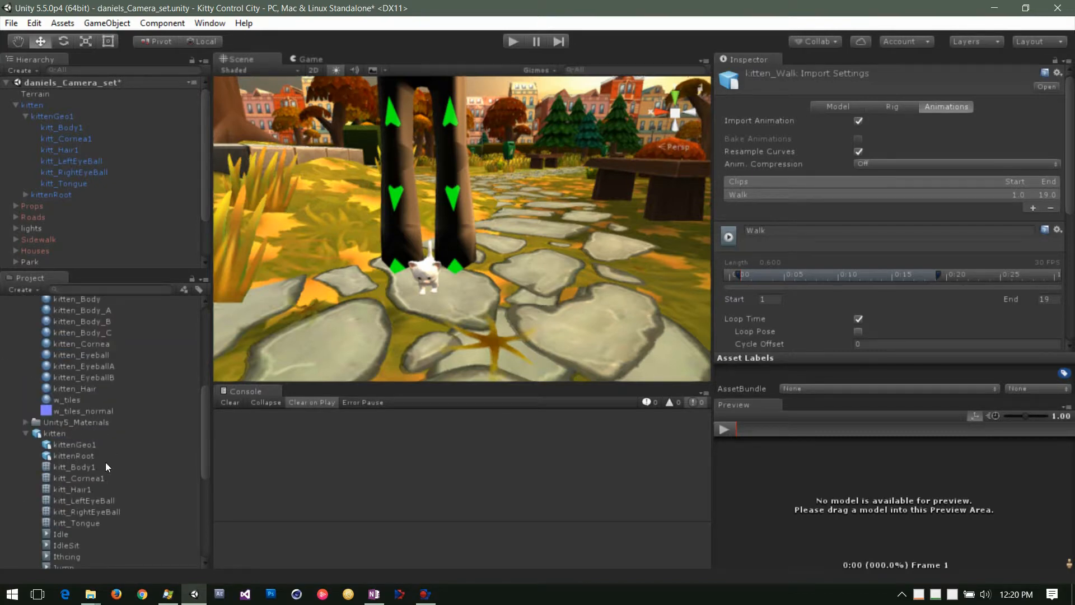
pyautogui.scroll(-3, 106, 463)
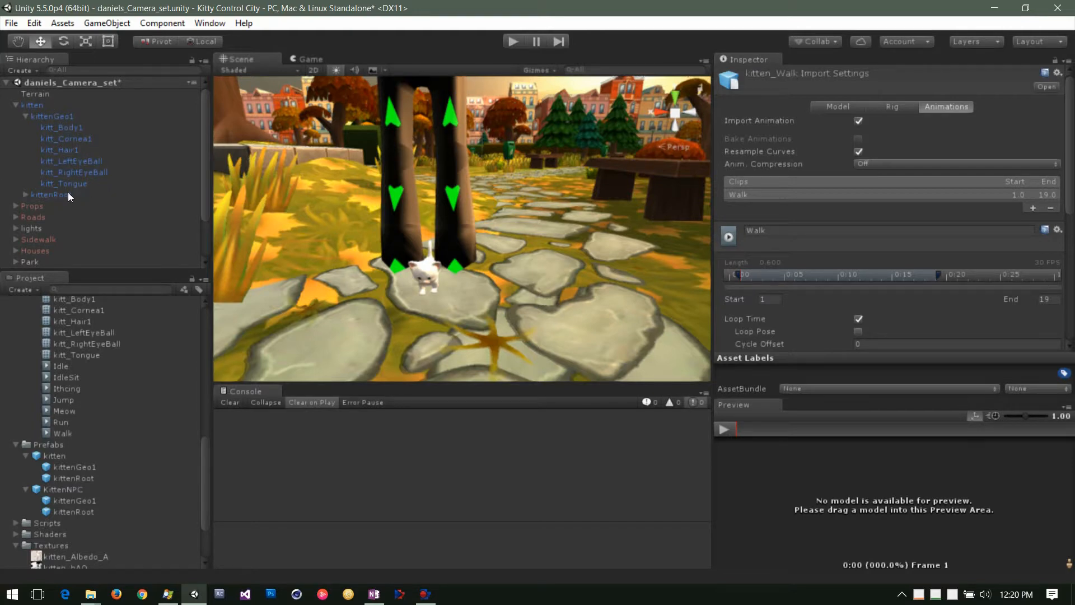
# Expand the Animations list of the kitten object's Animation component and review its clip names
pyautogui.click(36, 105)
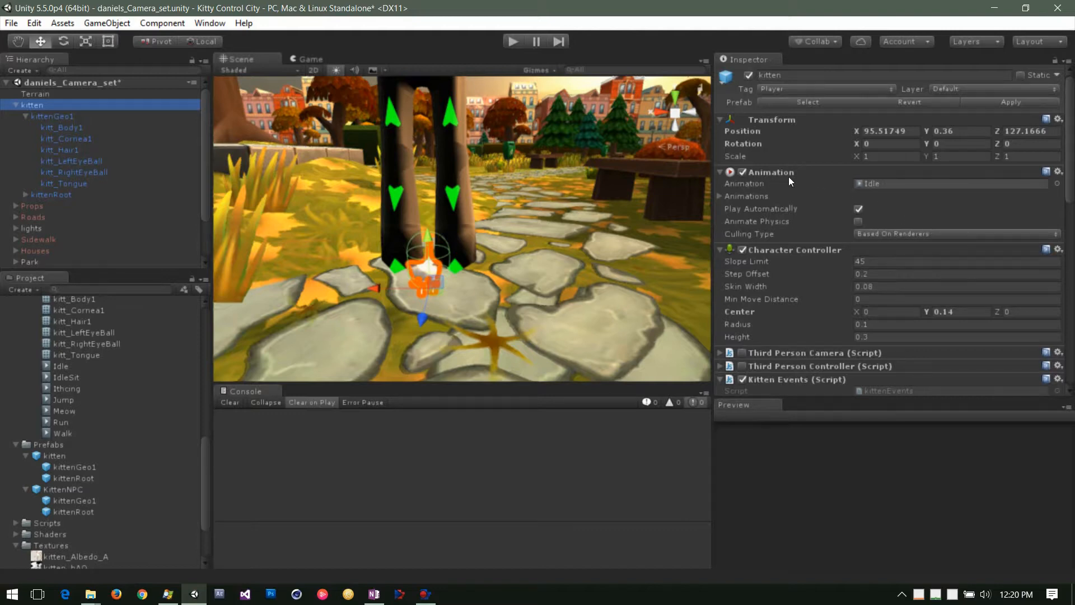
pyautogui.click(720, 196)
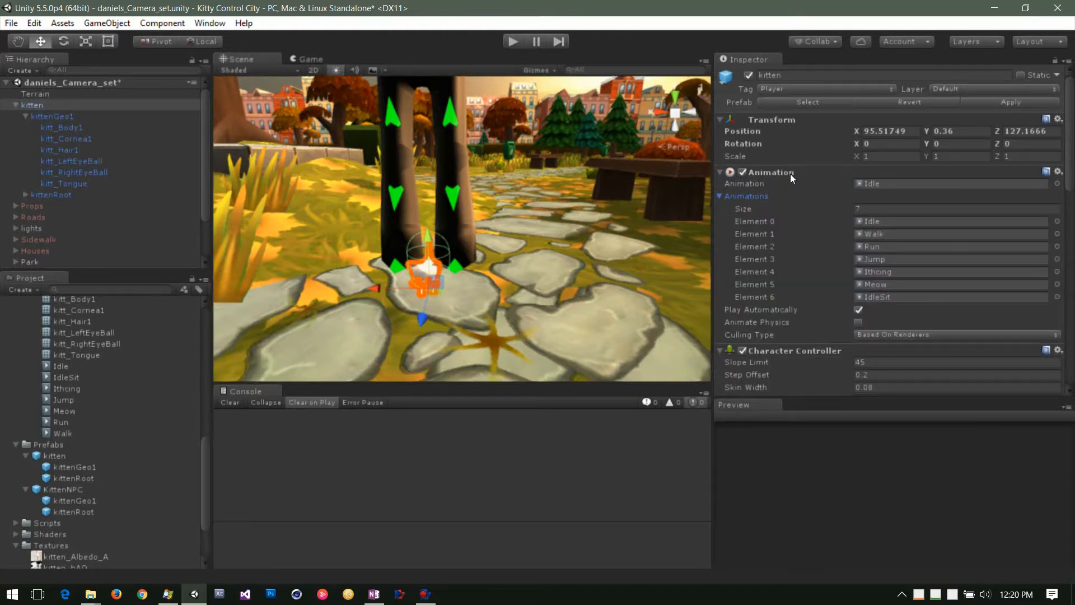
pyautogui.click(922, 221)
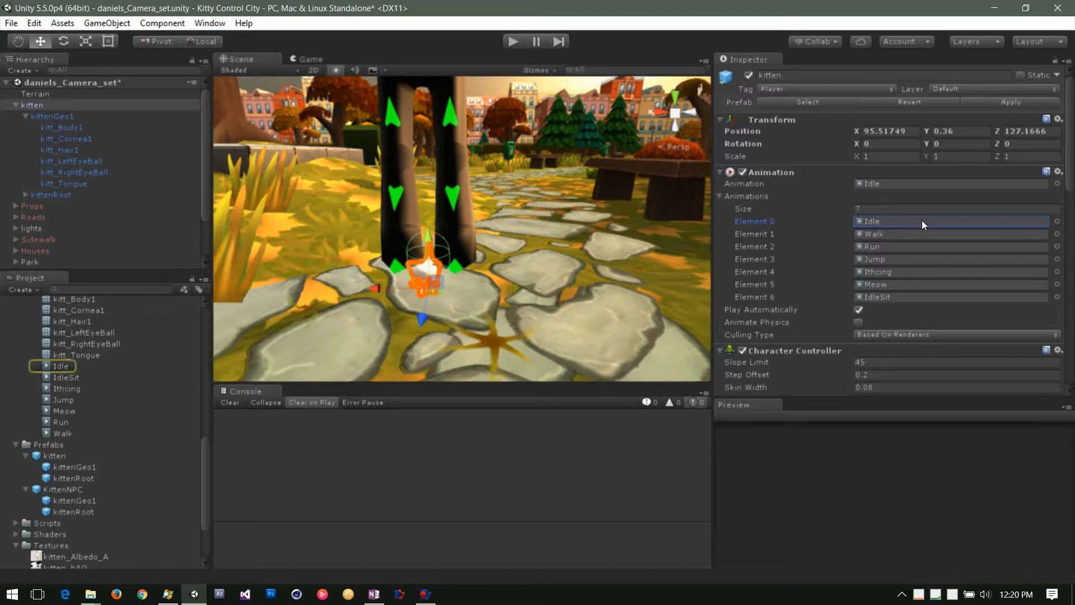
pyautogui.press('Tab')
pyautogui.press('Tab')
pyautogui.press('Tab')
pyautogui.press('Tab')
pyautogui.press('Tab')
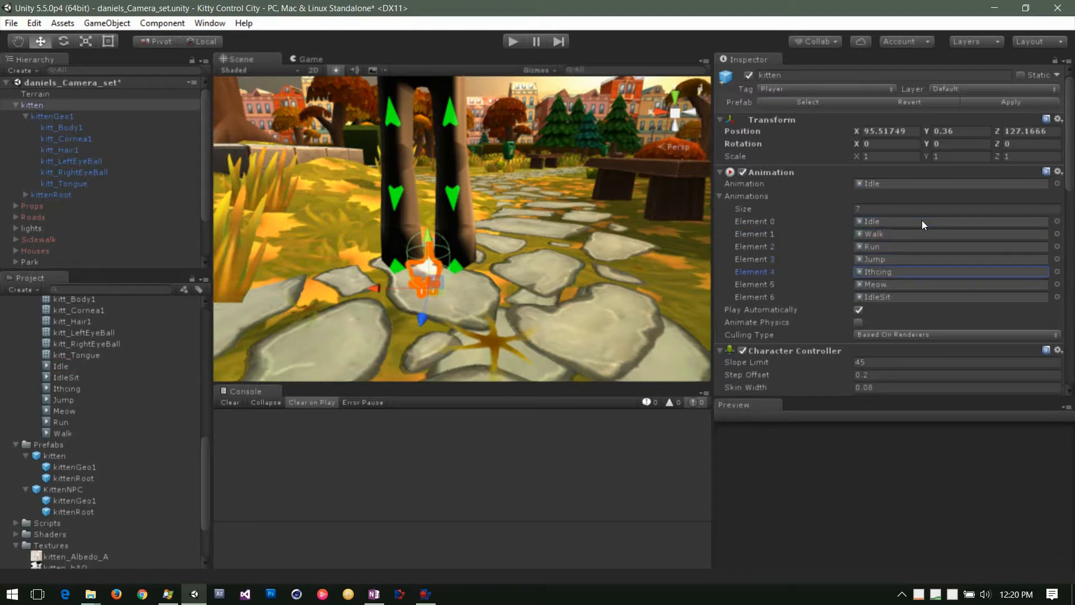
pyautogui.hotkey('shift', 'Tab')
pyautogui.hotkey('shift', 'Tab')
pyautogui.hotkey('shift', 'Tab')
pyautogui.hotkey('shift', 'Tab')
pyautogui.hotkey('shift', 'Tab')
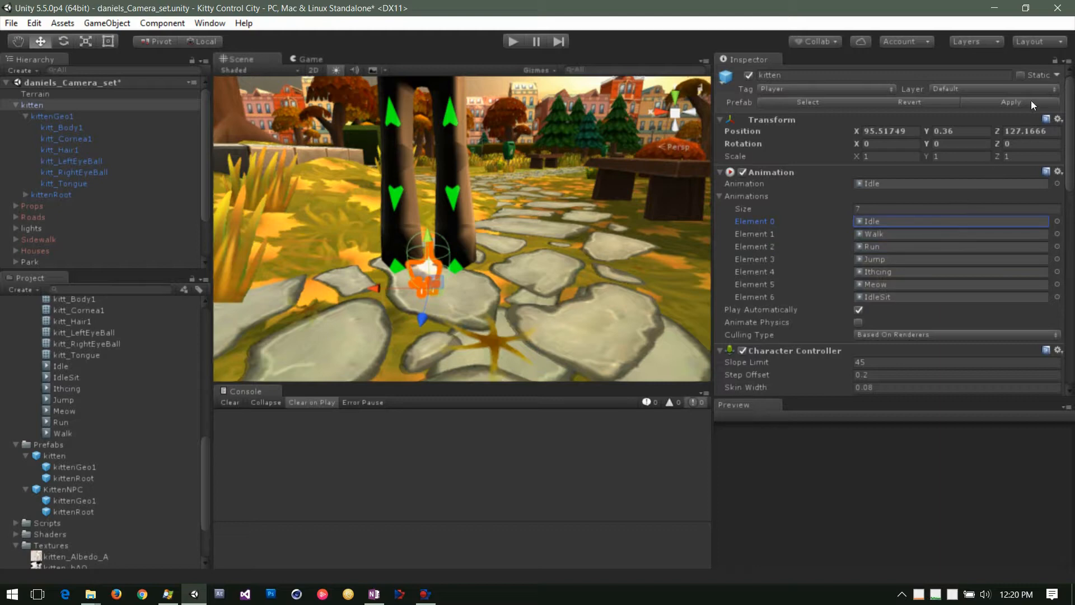
# Add a second Inspector as a tab beside the Game view so two component areas of the kitten can be compared
pyautogui.click(1055, 61)
pyautogui.click(399, 60)
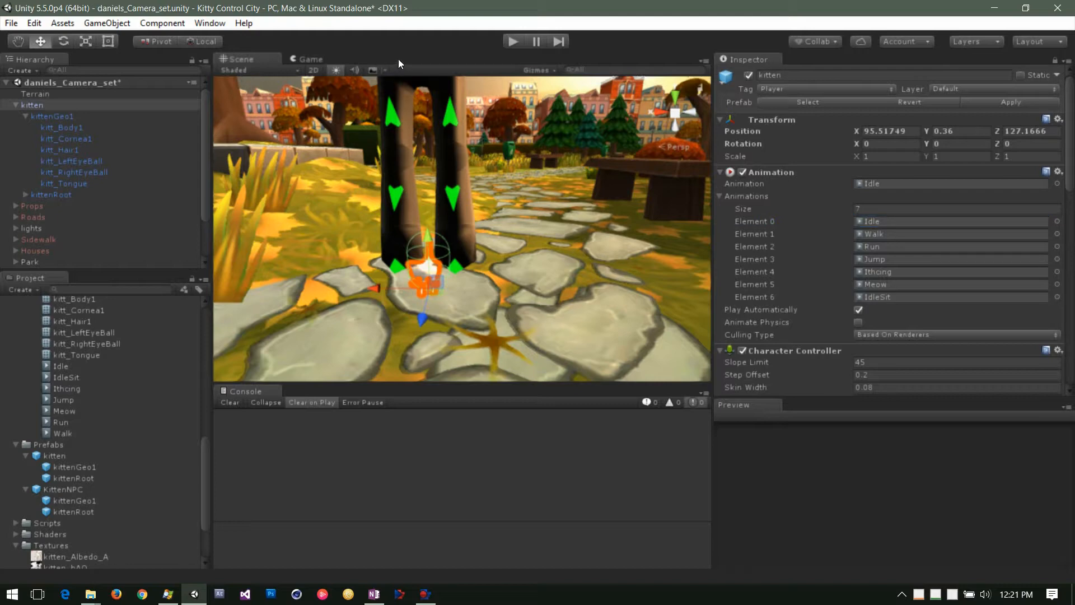
pyautogui.rightClick(314, 56)
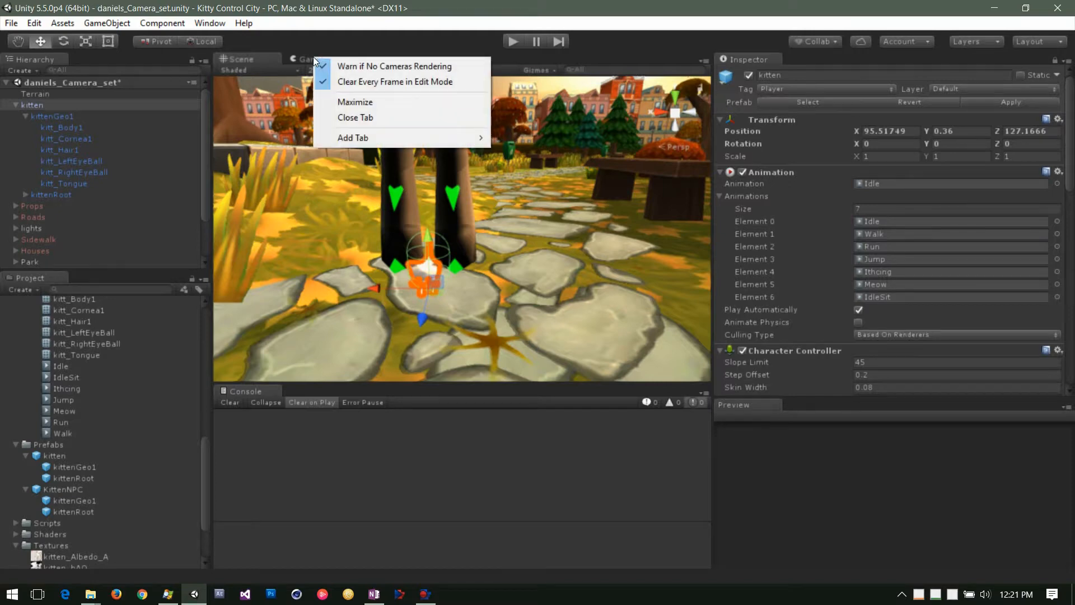
pyautogui.moveTo(402, 140)
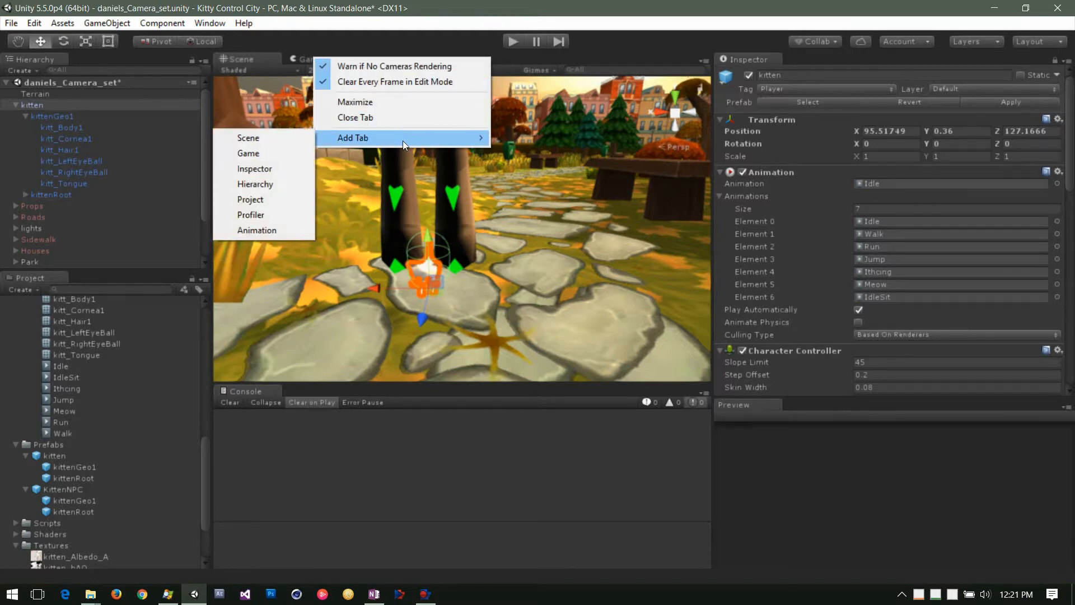
pyautogui.click(280, 173)
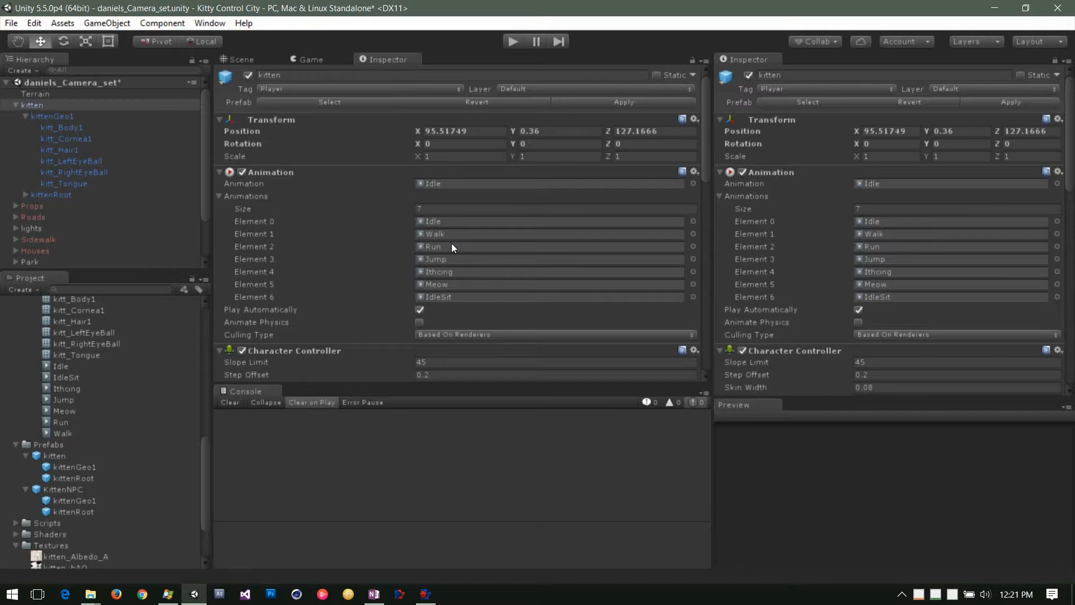
# In the kitten's Srpgc Legacy Player Controller, set Animation Idle to Idle and Animation Walk to Walk
pyautogui.scroll(-15, 453, 247)
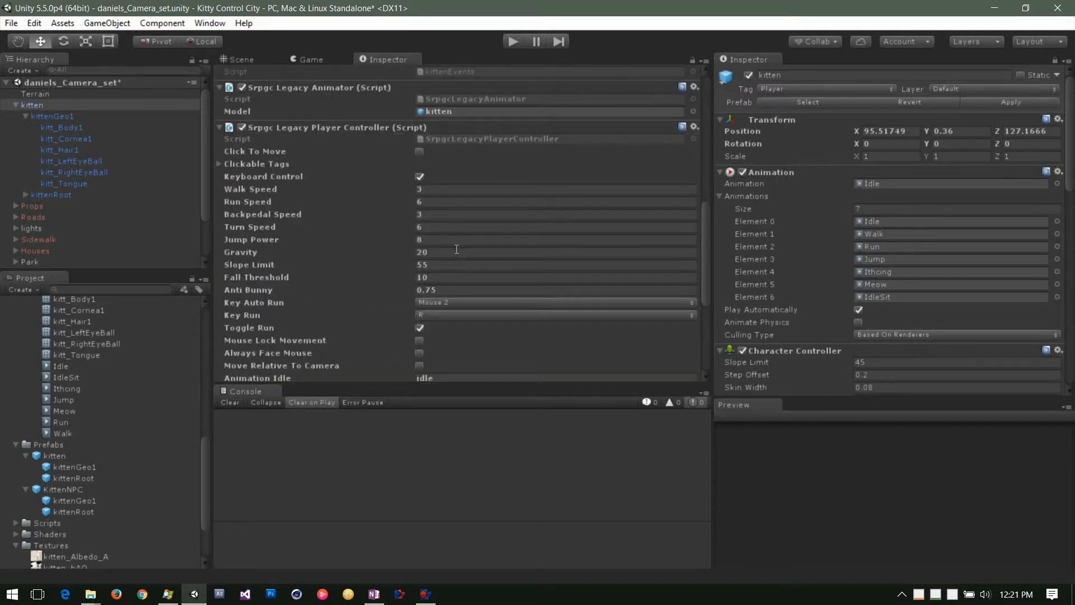
pyautogui.scroll(-8, 456, 249)
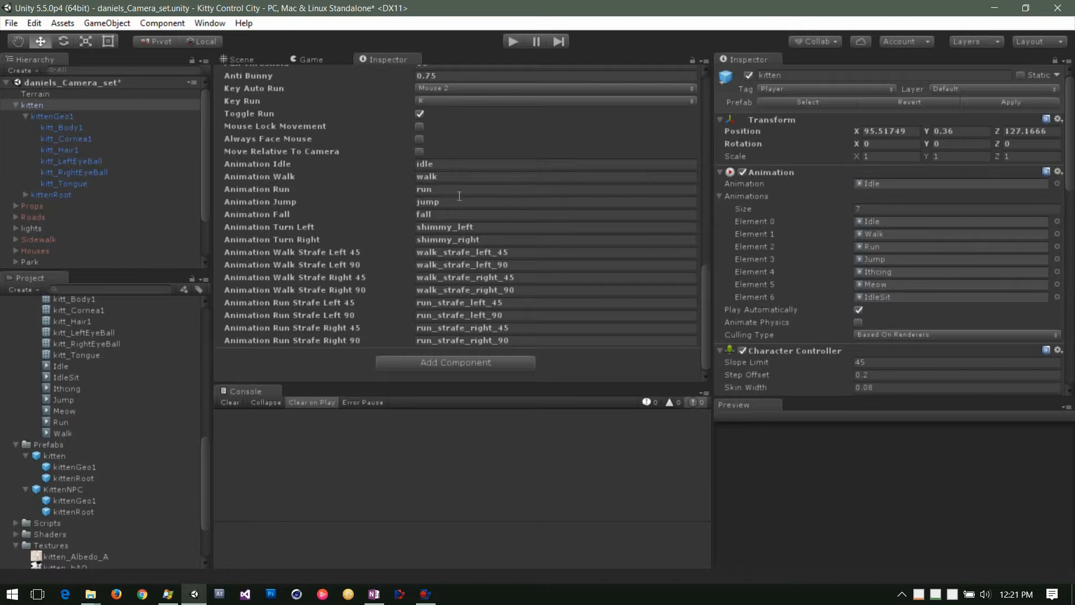
pyautogui.click(426, 170)
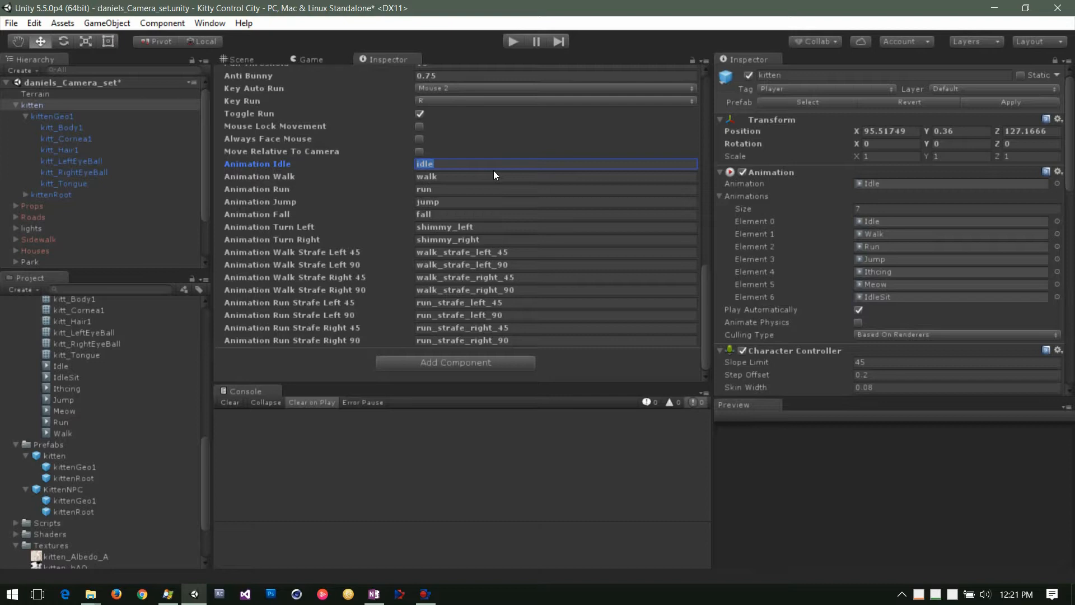
pyautogui.press('Left')
pyautogui.press('Right')
pyautogui.press('BackSpace')
pyautogui.write('I')
pyautogui.click(428, 181)
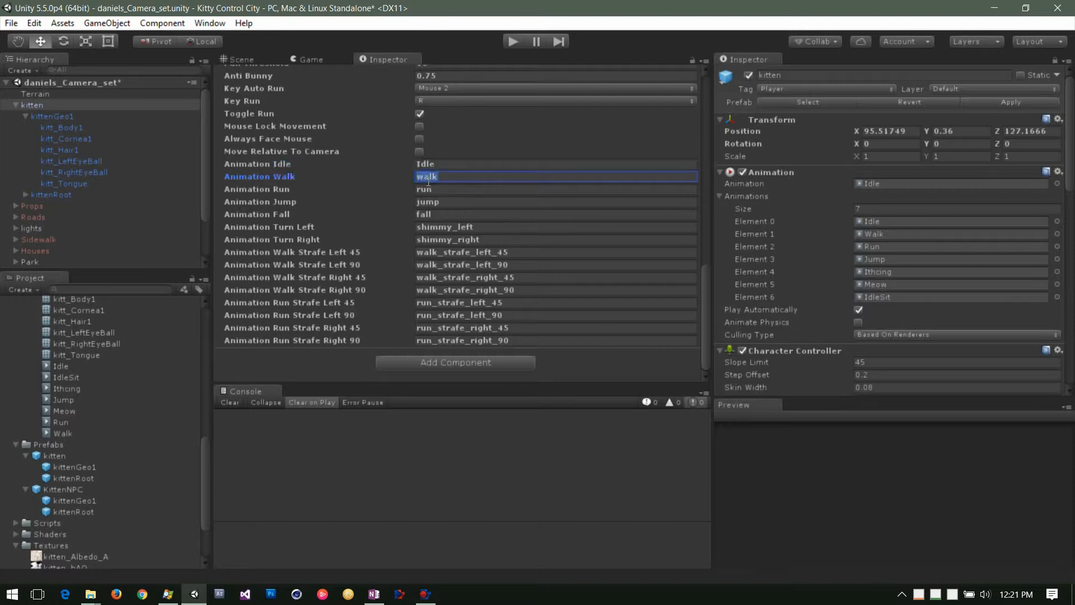
pyautogui.press('Left')
pyautogui.press('Right')
pyautogui.press('BackSpace')
pyautogui.write('W')
# Set the player controller's Animation Run to Run and Animation Jump to Jump
pyautogui.click(427, 192)
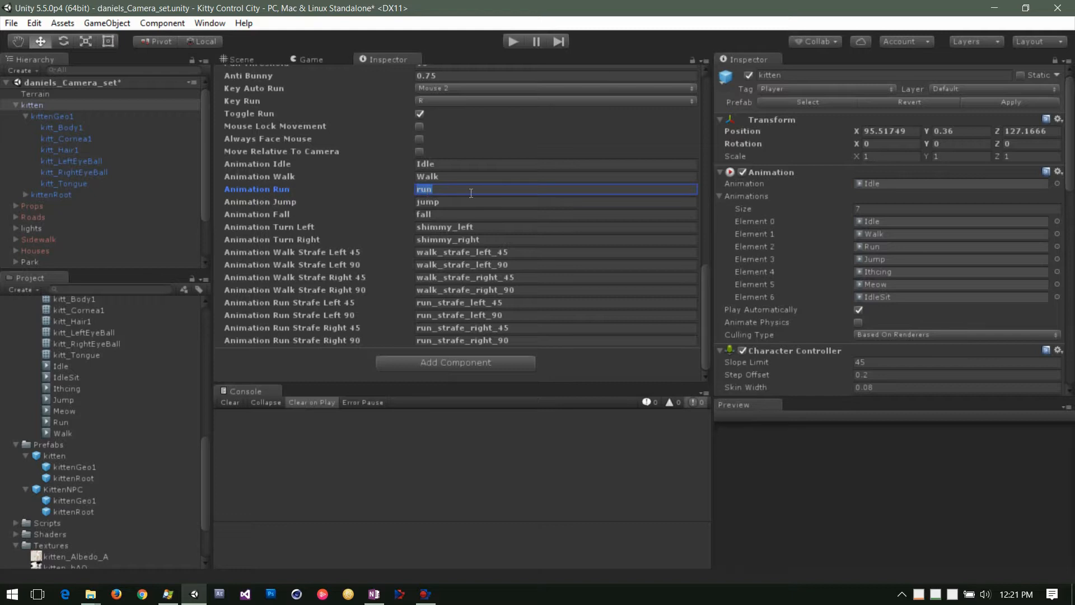
pyautogui.press('Left')
pyautogui.press('Right')
pyautogui.press('BackSpace')
pyautogui.write('R')
pyautogui.click(427, 204)
pyautogui.press('Left')
pyautogui.press('Right')
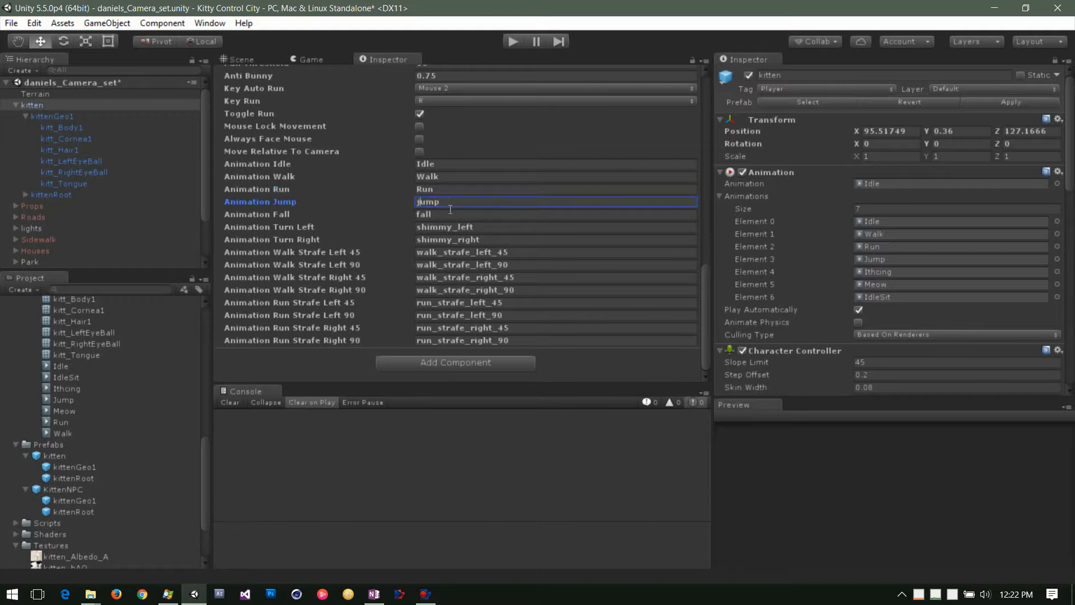
pyautogui.press('BackSpace')
pyautogui.write('J')
# Set the player controller's Animation Fall to Jump
pyautogui.click(425, 216)
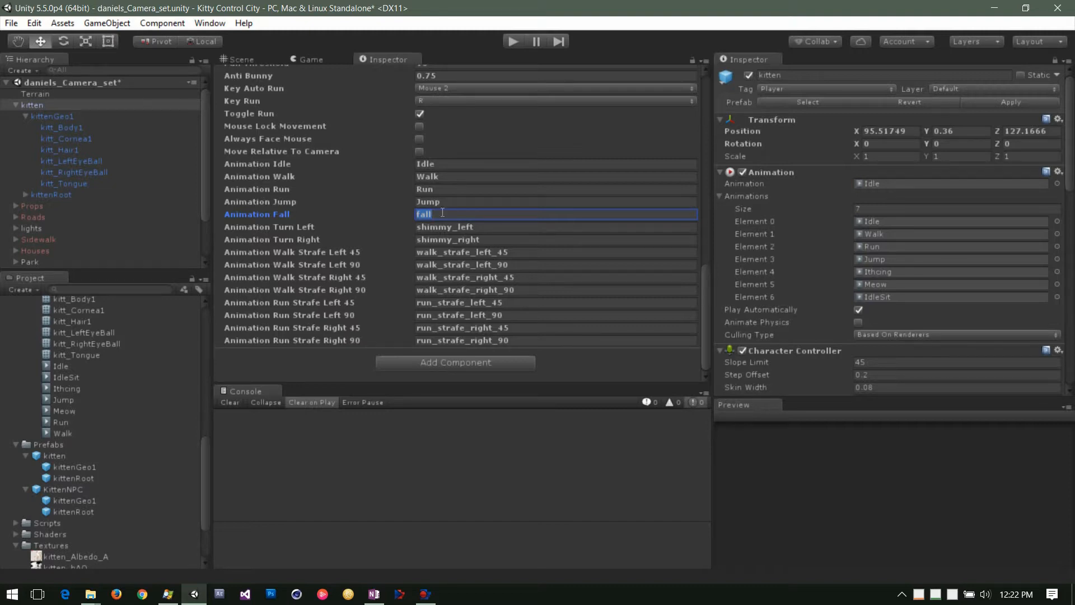
pyautogui.click(439, 205)
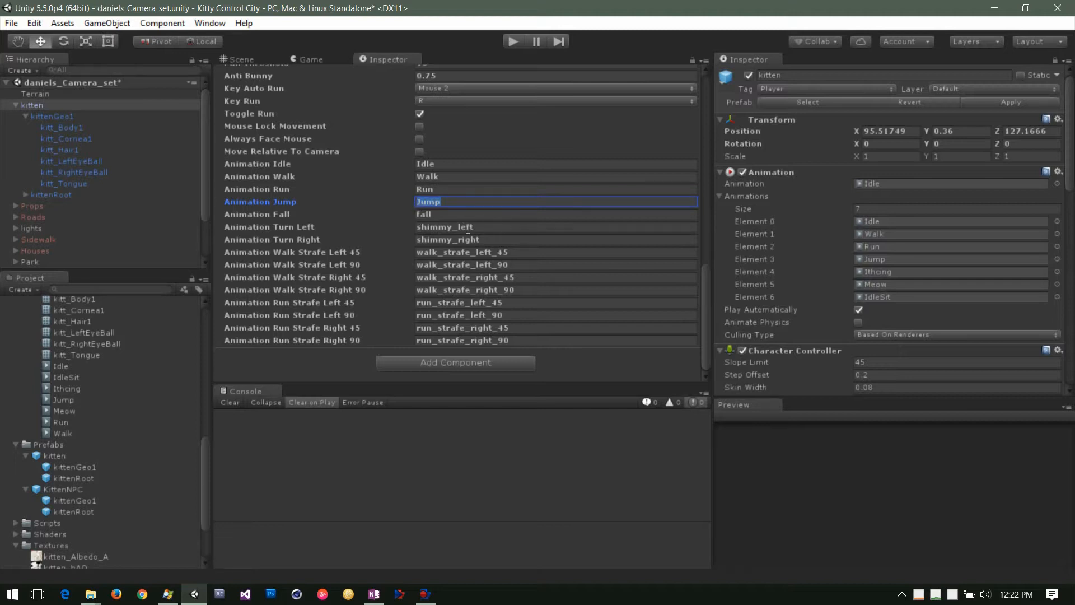
pyautogui.click(432, 215)
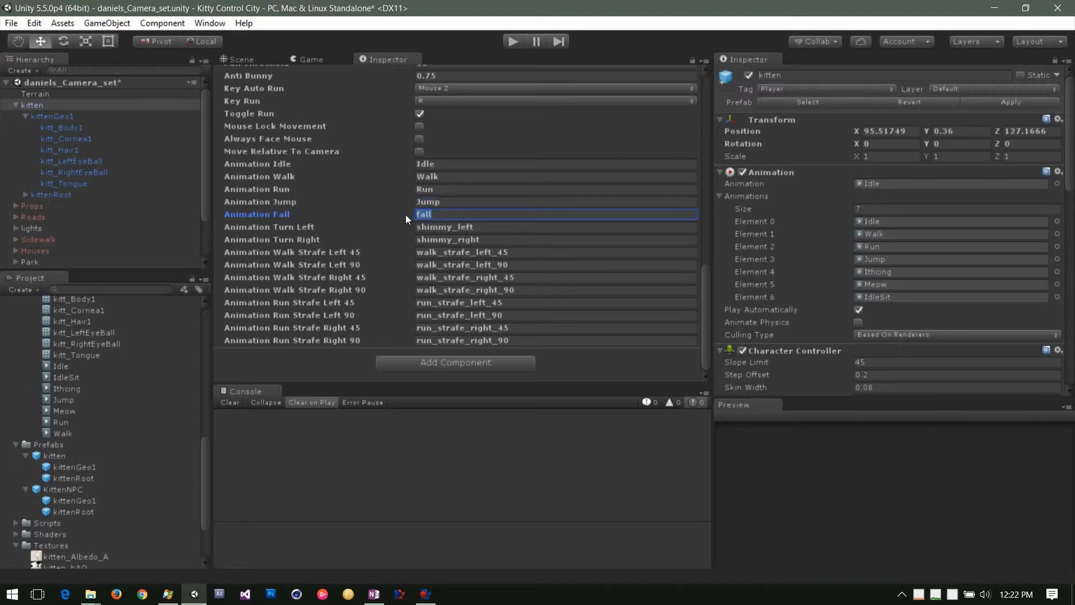
pyautogui.write('Jump')
# Copy the Animation Walk name, Walk, into the player controller's Animation Turn Left and Animation Turn Right
pyautogui.click(492, 233)
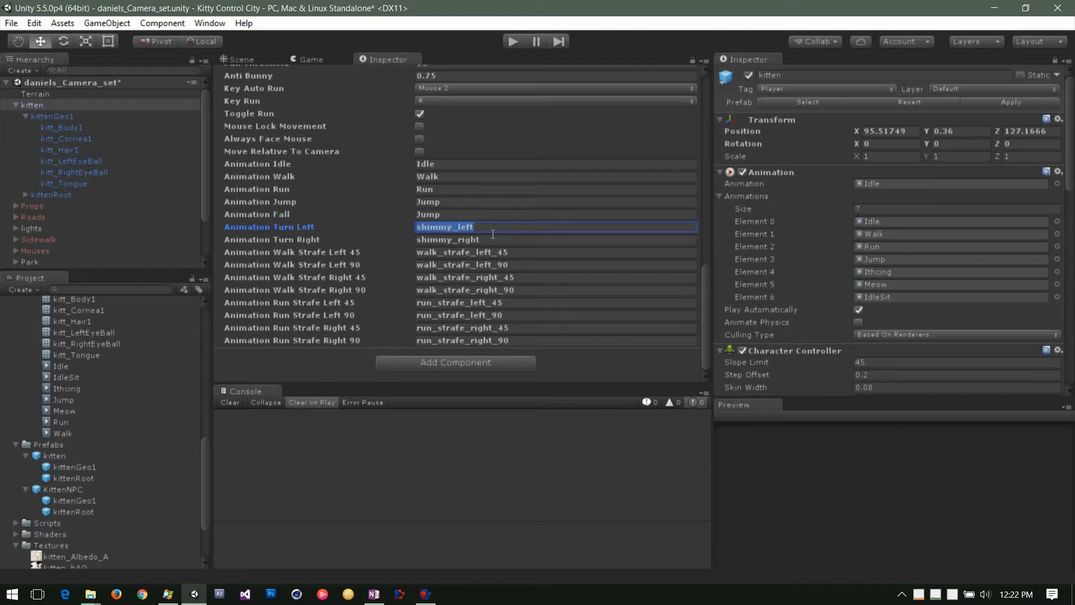
pyautogui.click(415, 177)
pyautogui.hotkey('ctrl', 'c')
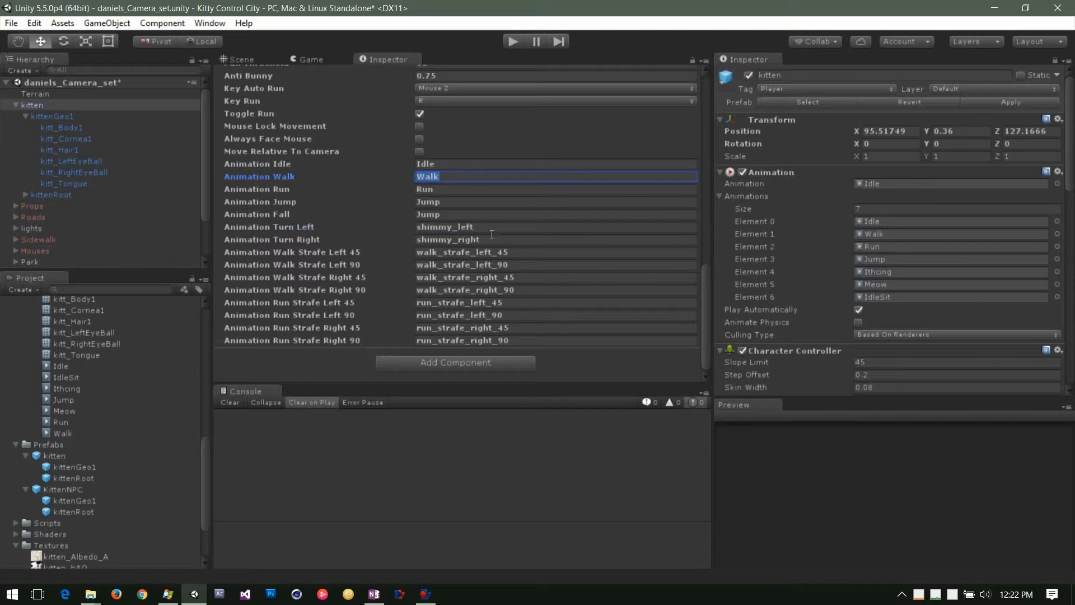
pyautogui.click(417, 228)
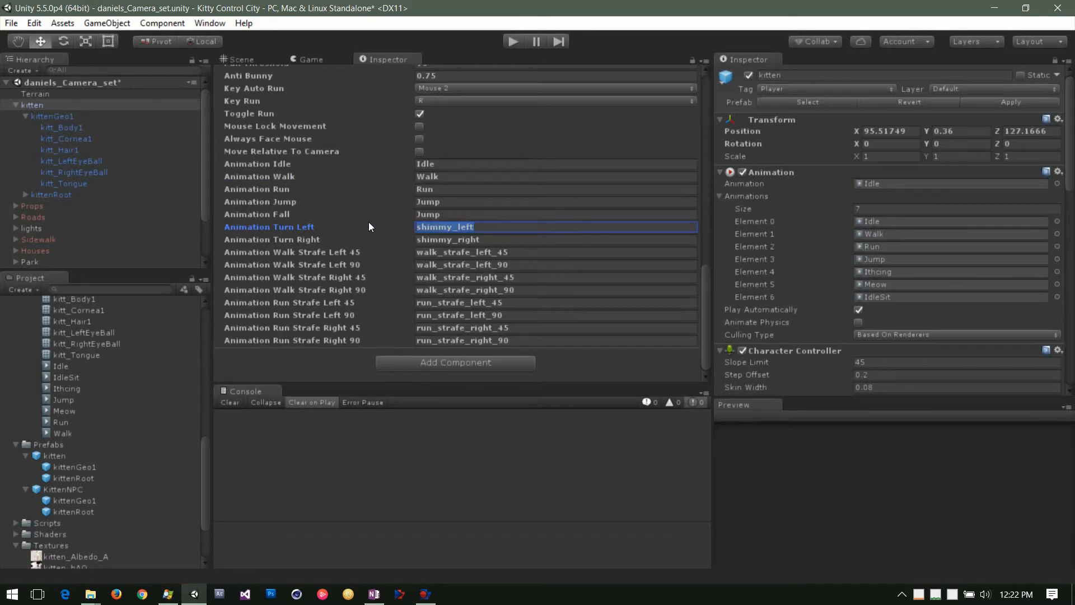
pyautogui.hotkey('ctrl', 'v')
pyautogui.click(486, 240)
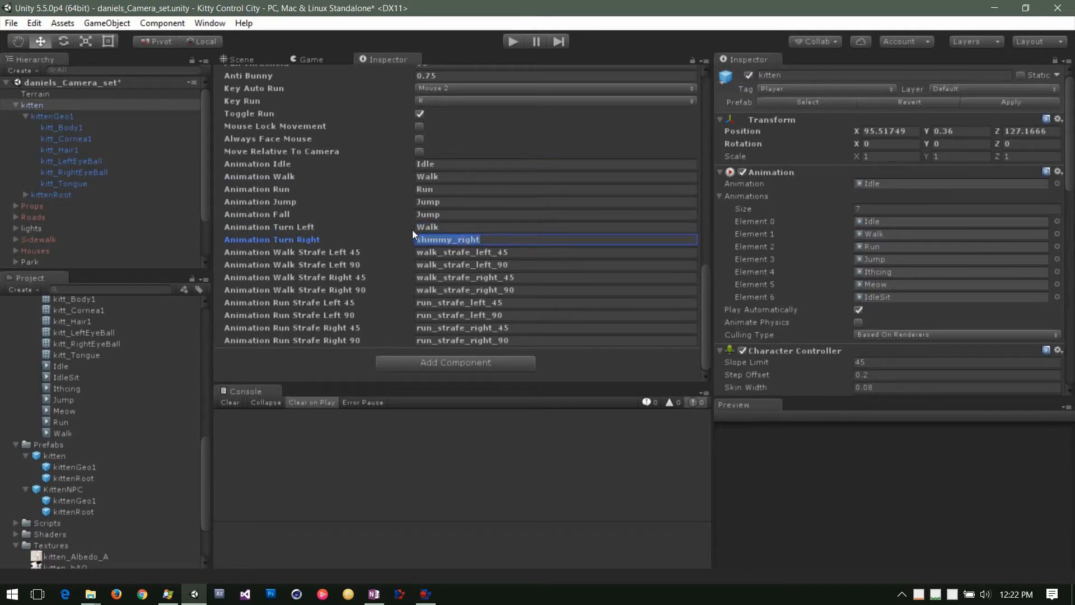
pyautogui.hotkey('ctrl', 'v')
# Set the player controller's Animation Walk Strafe Left 45, Left 90, Right 45 and Right 90 all to Walk
pyautogui.click(522, 252)
pyautogui.hotkey('ctrl', 'v')
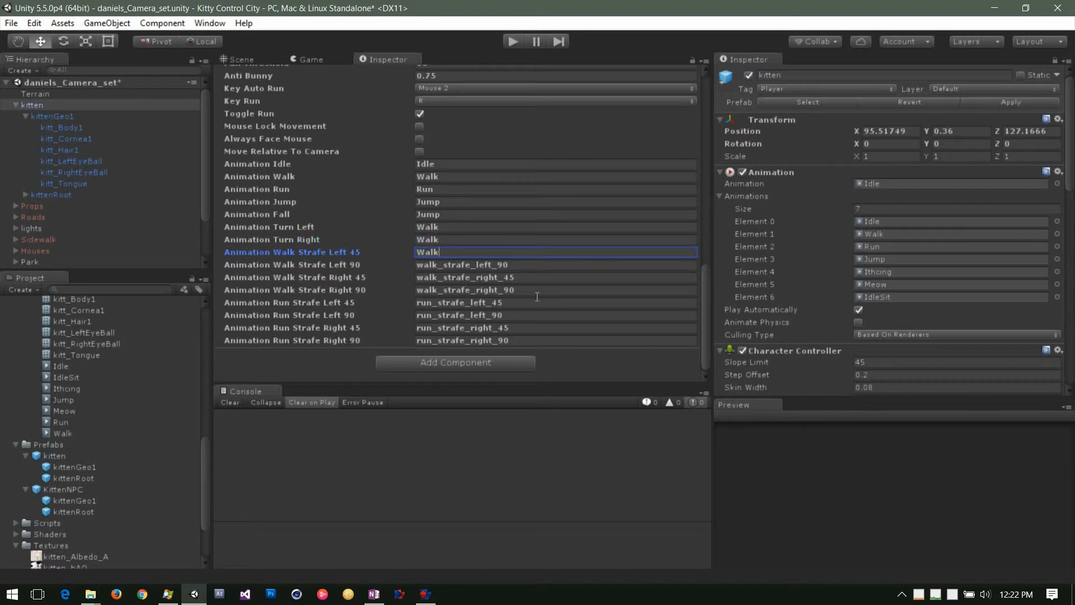
pyautogui.click(526, 269)
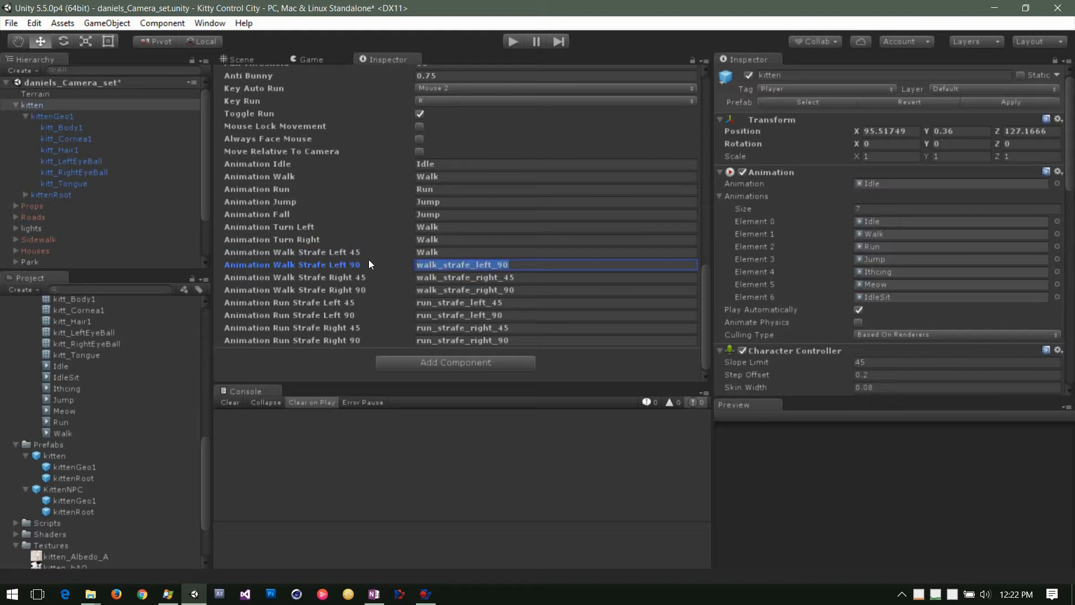
pyautogui.hotkey('ctrl', 'v')
pyautogui.click(448, 278)
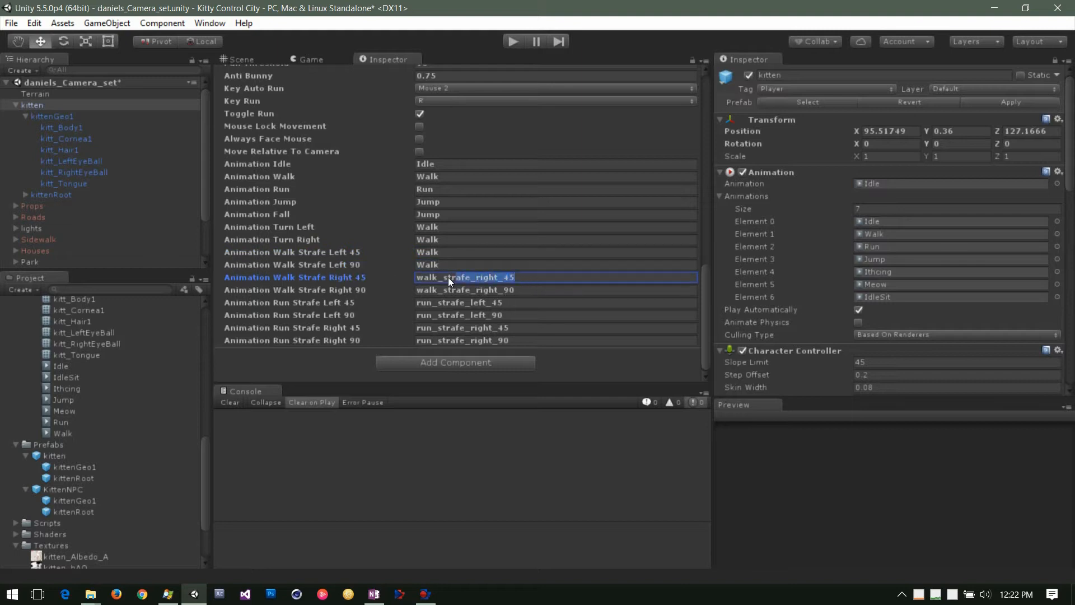
pyautogui.hotkey('ctrl', 'v')
pyautogui.click(535, 290)
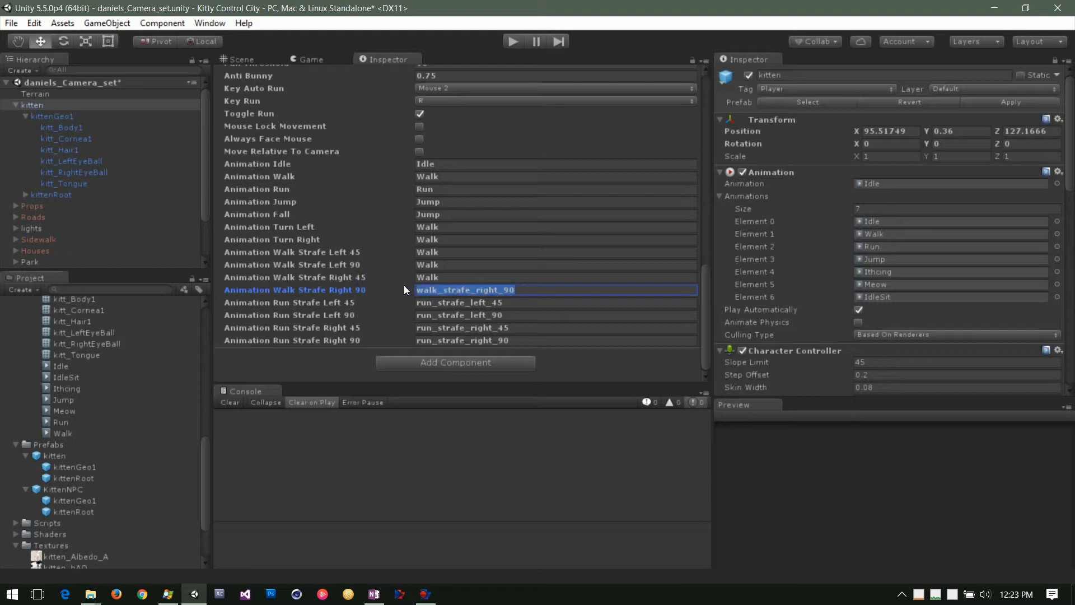
pyautogui.hotkey('ctrl', 'v')
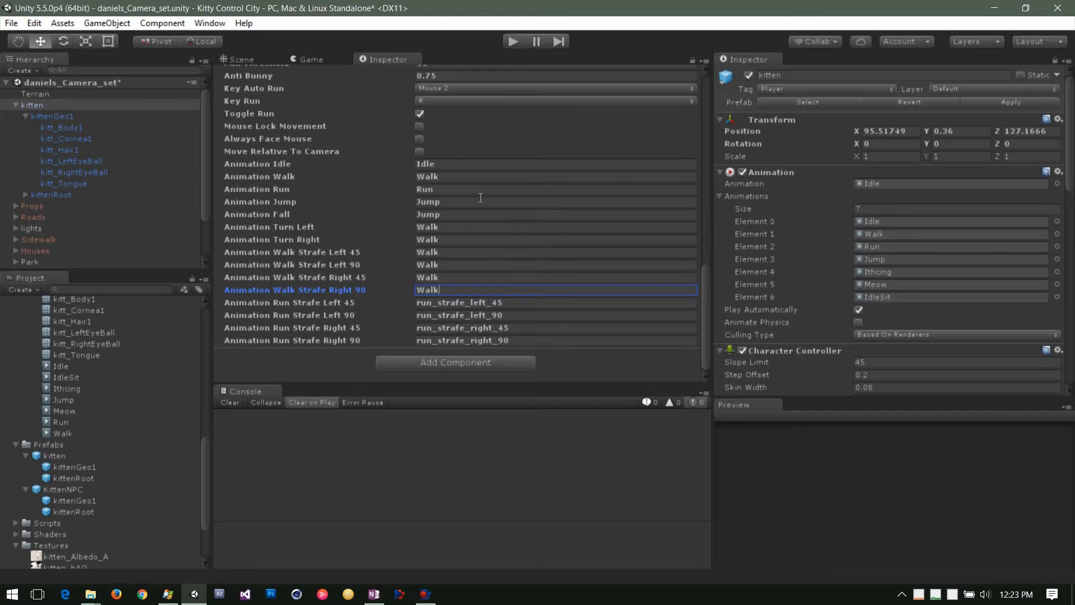
# Set Animation Run Strafe Left 45, Left 90, Right 45 and Right 90 all to Run, and save the scene
pyautogui.click(443, 189)
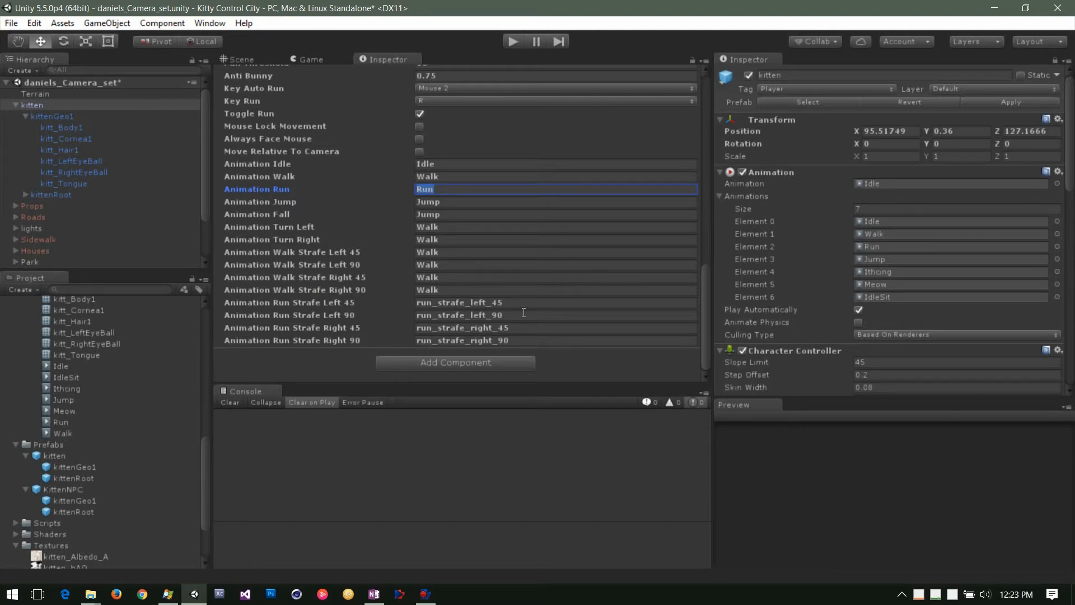
pyautogui.click(422, 302)
pyautogui.write('Run')
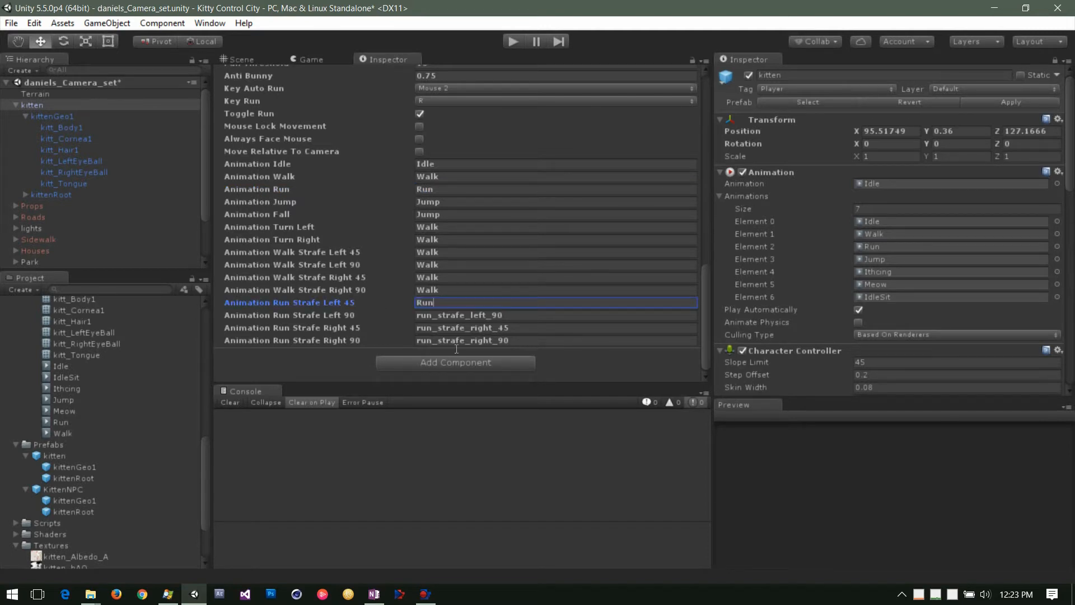
pyautogui.click(511, 315)
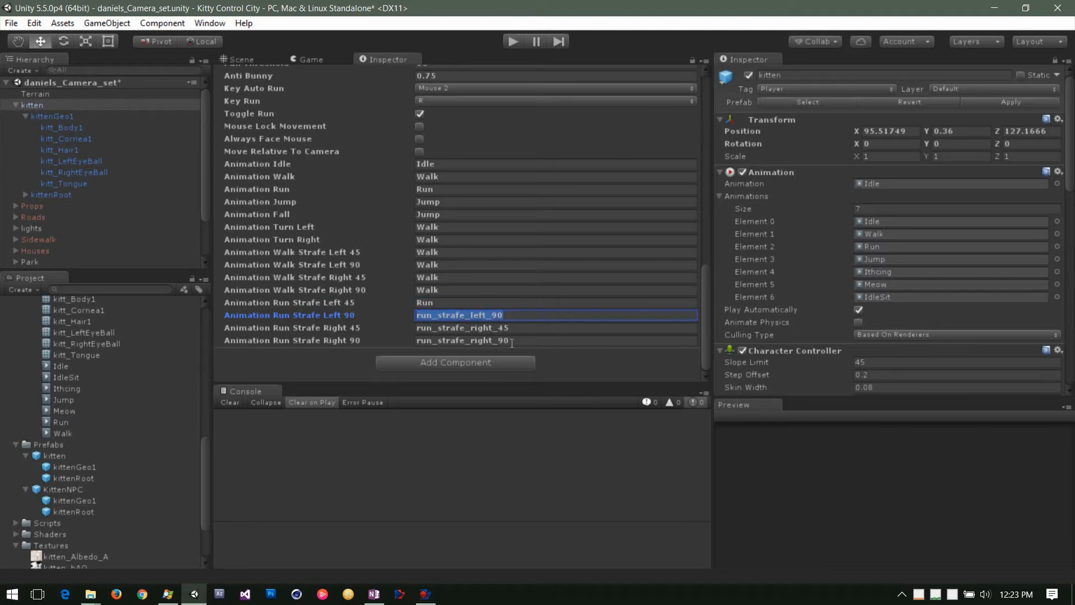
pyautogui.write('Run')
pyautogui.click(521, 327)
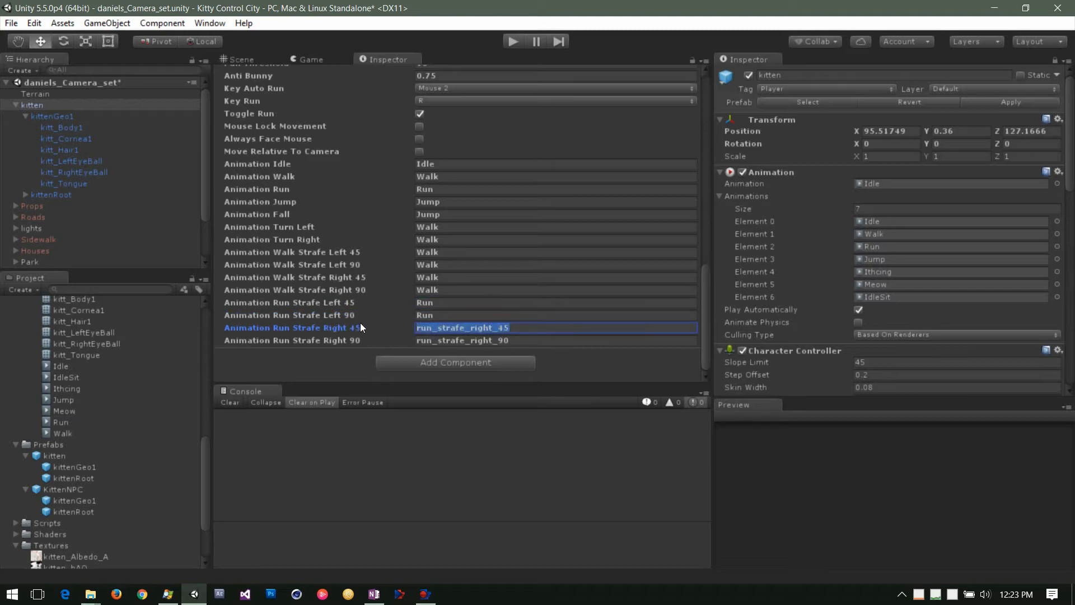
pyautogui.write('Run')
pyautogui.click(517, 338)
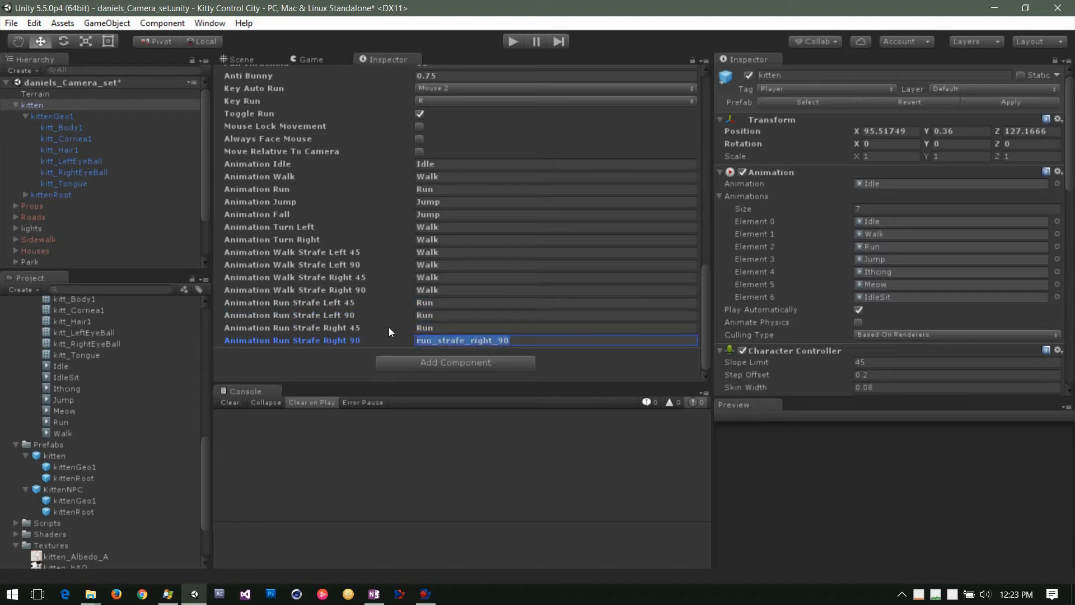
pyautogui.write('Run')
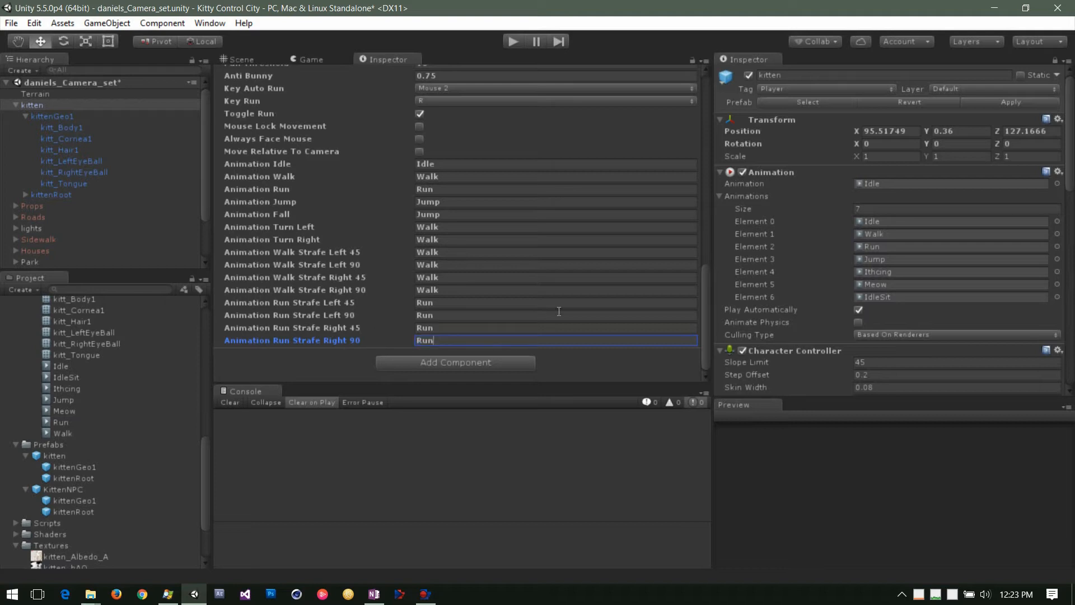
pyautogui.hotkey('ctrl', 's')
# Select SrpgcLegacyPlayer in the scene and unlock the Inspector held on the kitten so it follows the selection
pyautogui.scroll(-3, 130, 212)
pyautogui.click(69, 254)
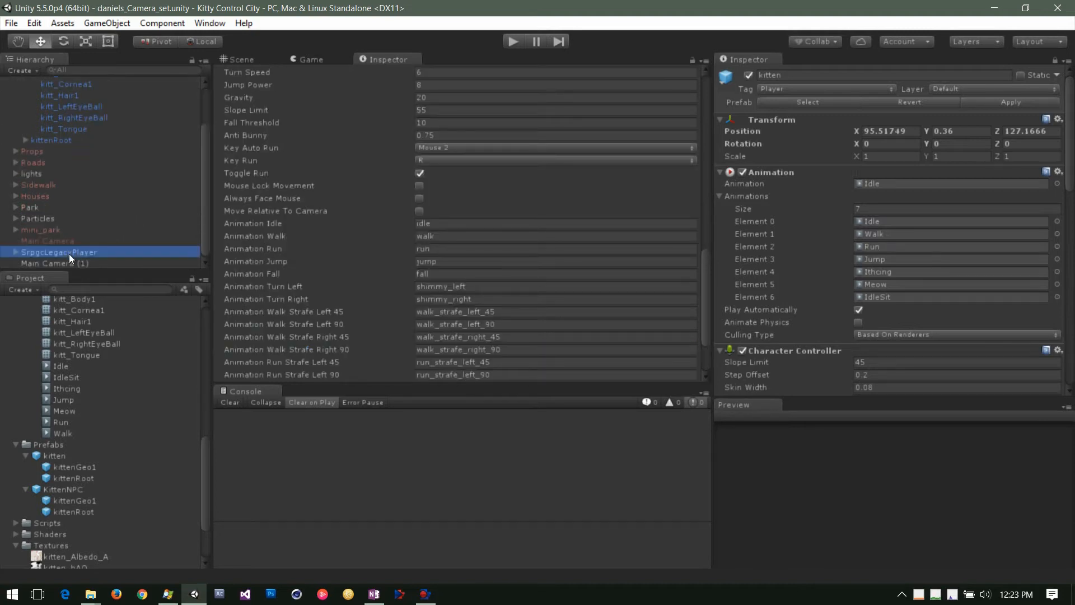
pyautogui.click(420, 173)
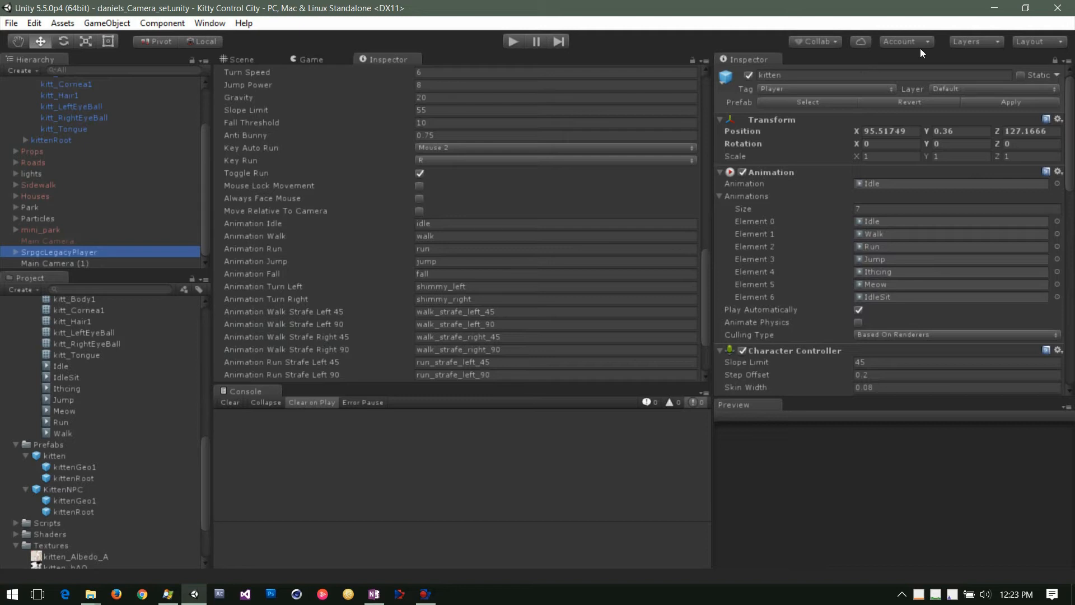
pyautogui.click(1057, 60)
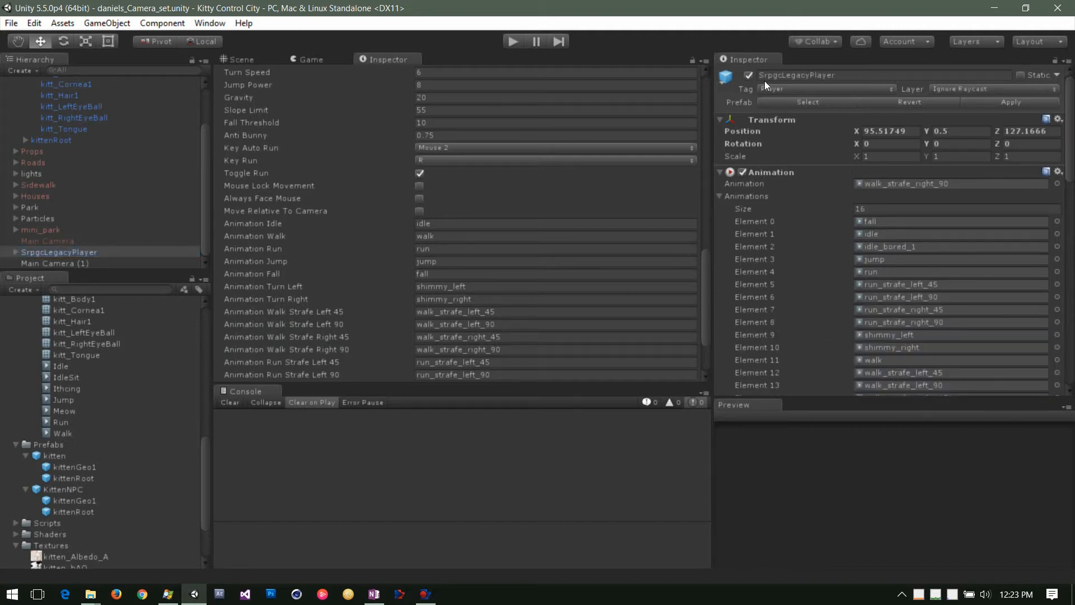
# Close the extra Inspector beside the Game view and deactivate the SrpgcLegacyPlayer object
pyautogui.rightClick(388, 59)
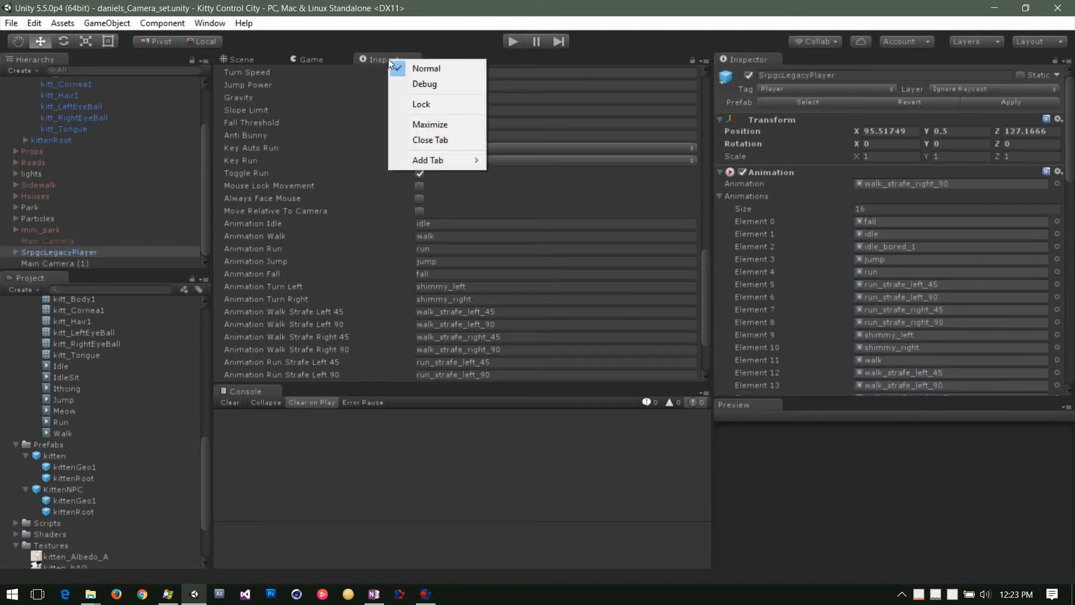
pyautogui.click(433, 143)
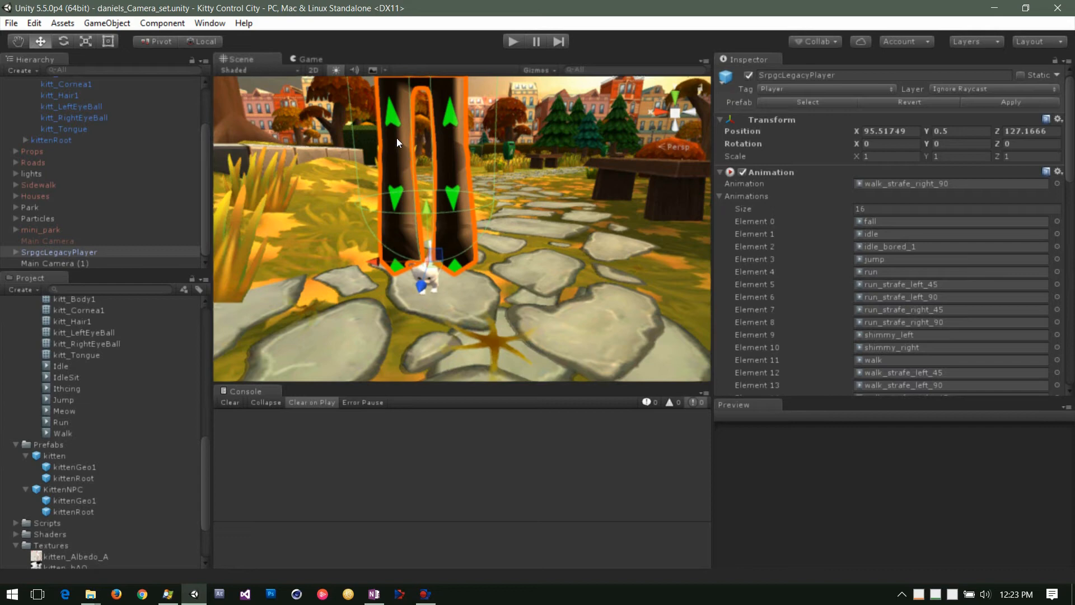
pyautogui.click(750, 77)
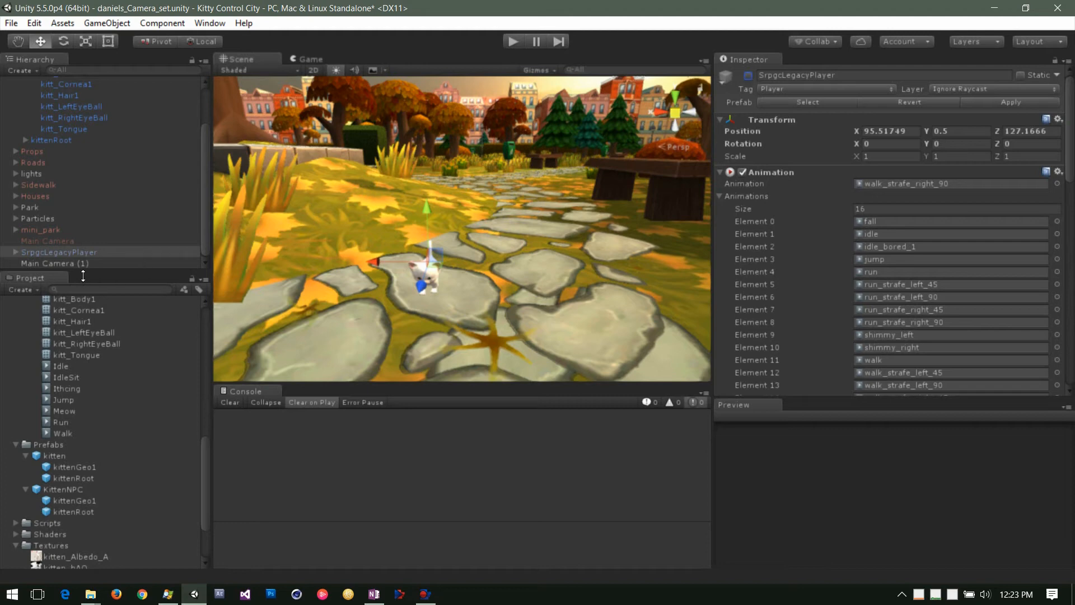
# Play the scene and steer the kitten forward, left and right through the park to test its movement and animations
pyautogui.click(510, 42)
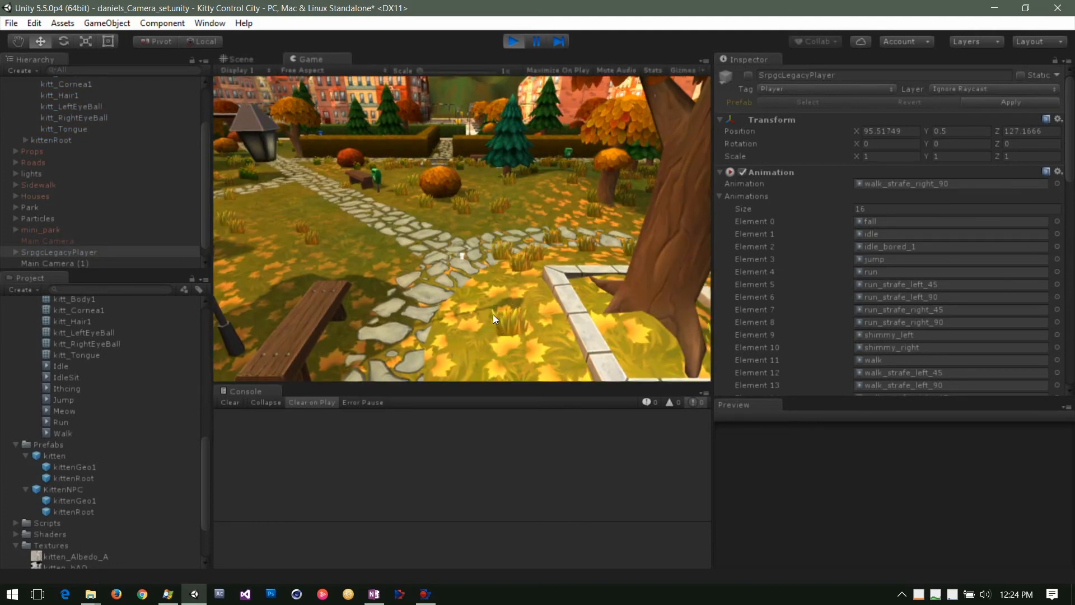
pyautogui.press('w')
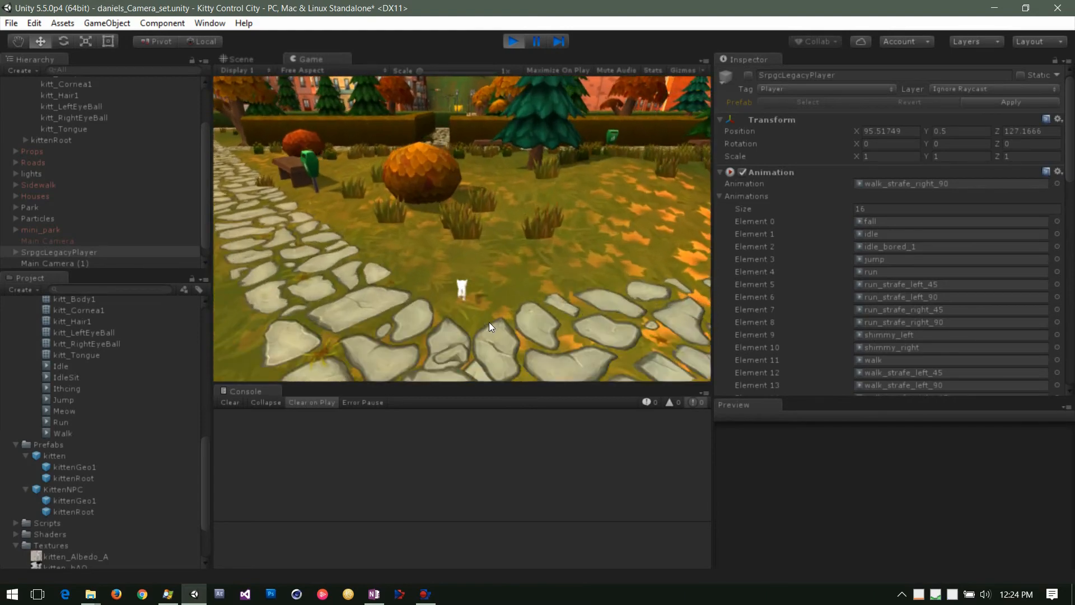
pyautogui.press('a')
pyautogui.press('w')
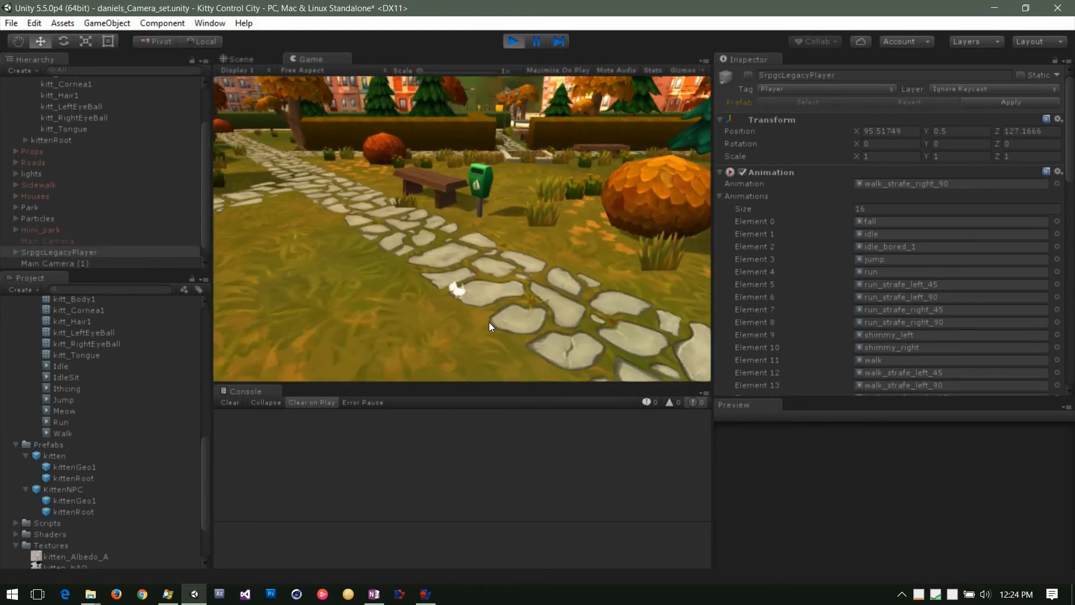
pyautogui.press('w')
pyautogui.press('a')
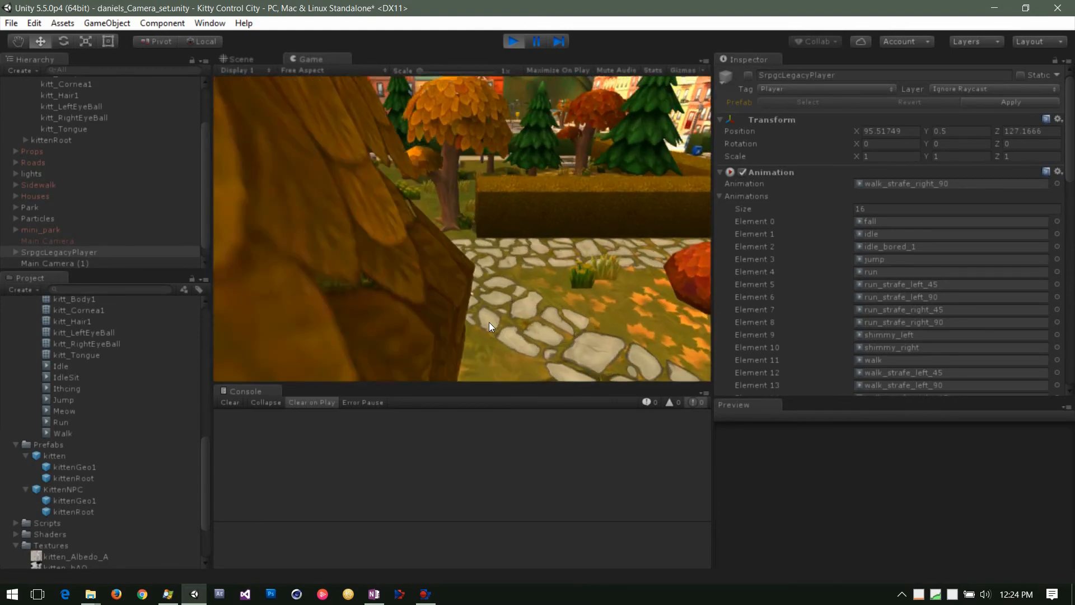
pyautogui.press('w')
pyautogui.press('d')
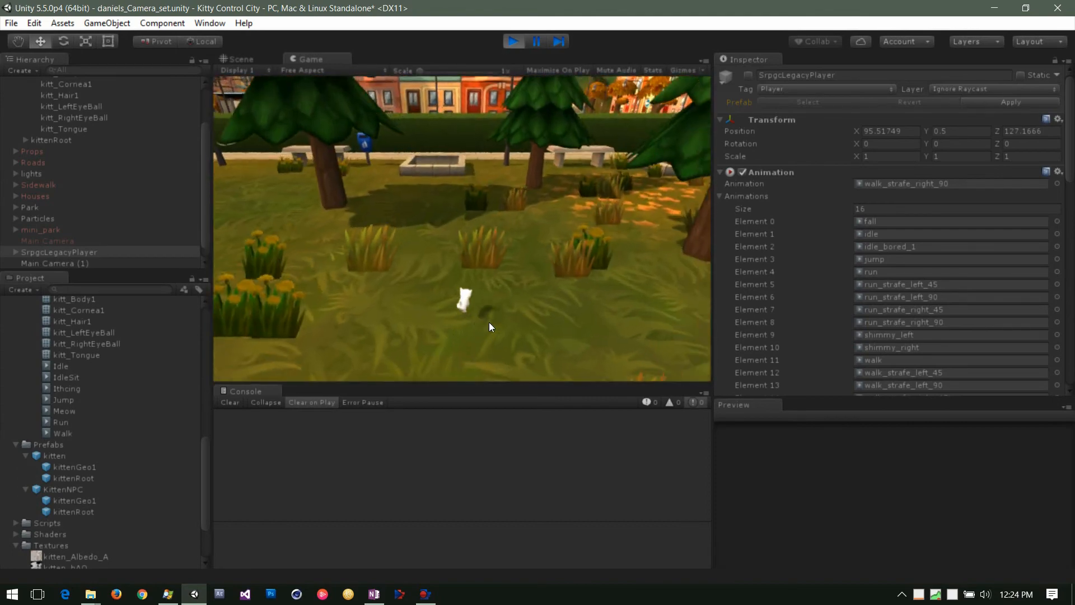
pyautogui.press('w')
pyautogui.press('a')
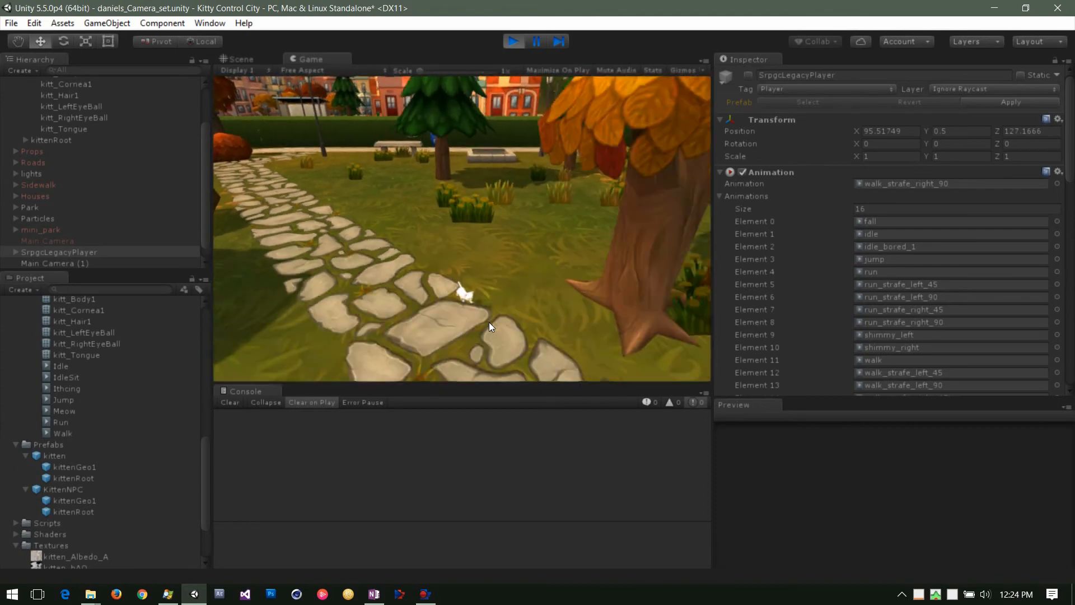
pyautogui.press('w')
pyautogui.press('a')
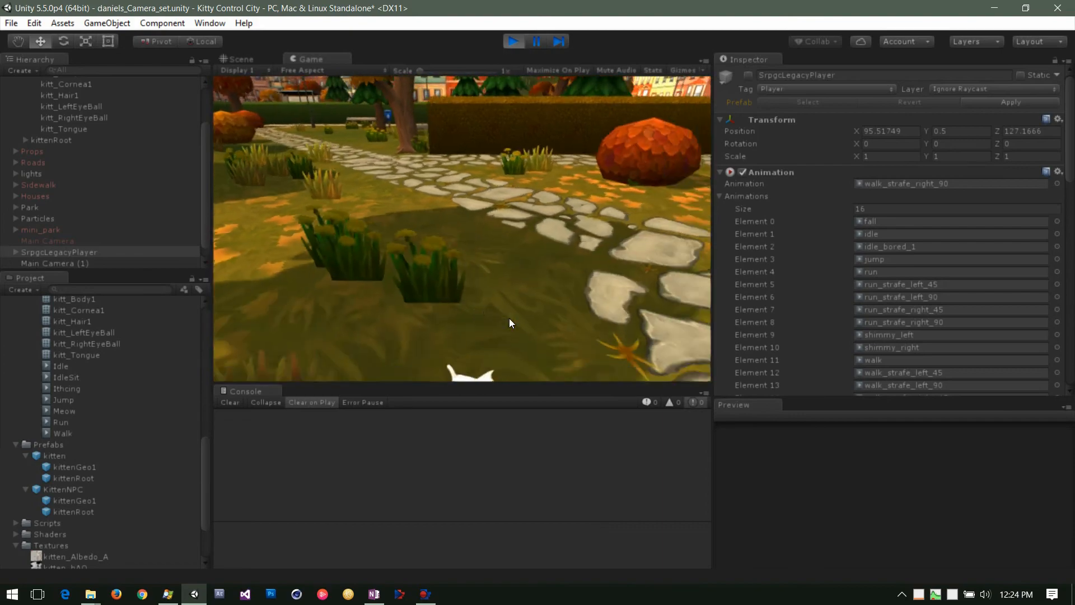
pyautogui.press('w')
pyautogui.press('d')
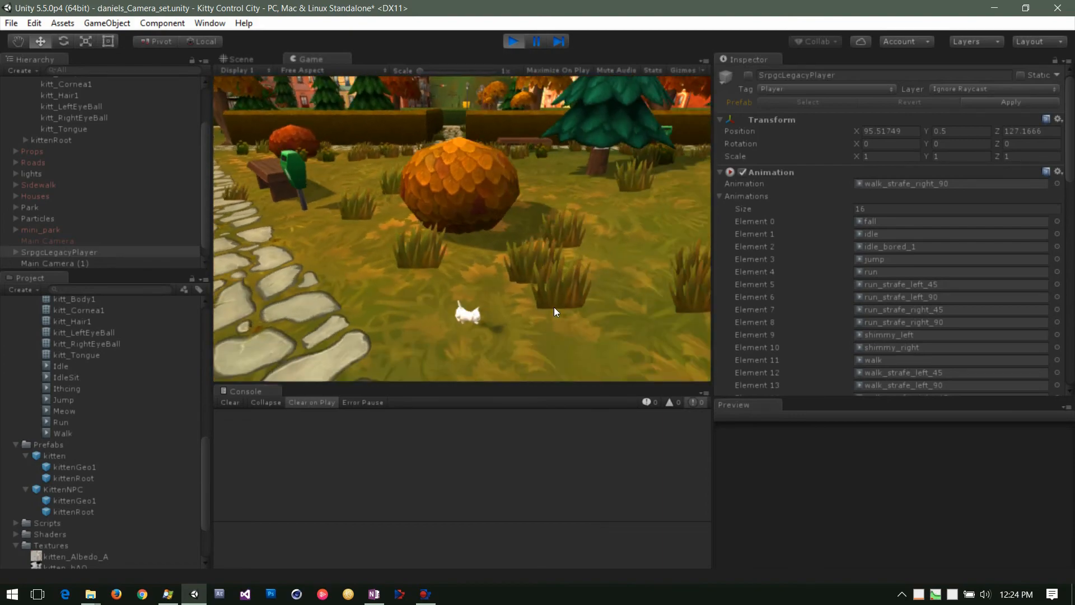
pyautogui.press('w')
# Rotate the camera around the kitten while running it along the park's hedges and paths to test the camera following
pyautogui.moveTo(554, 308); pyautogui.dragTo(695, 291, button='right')
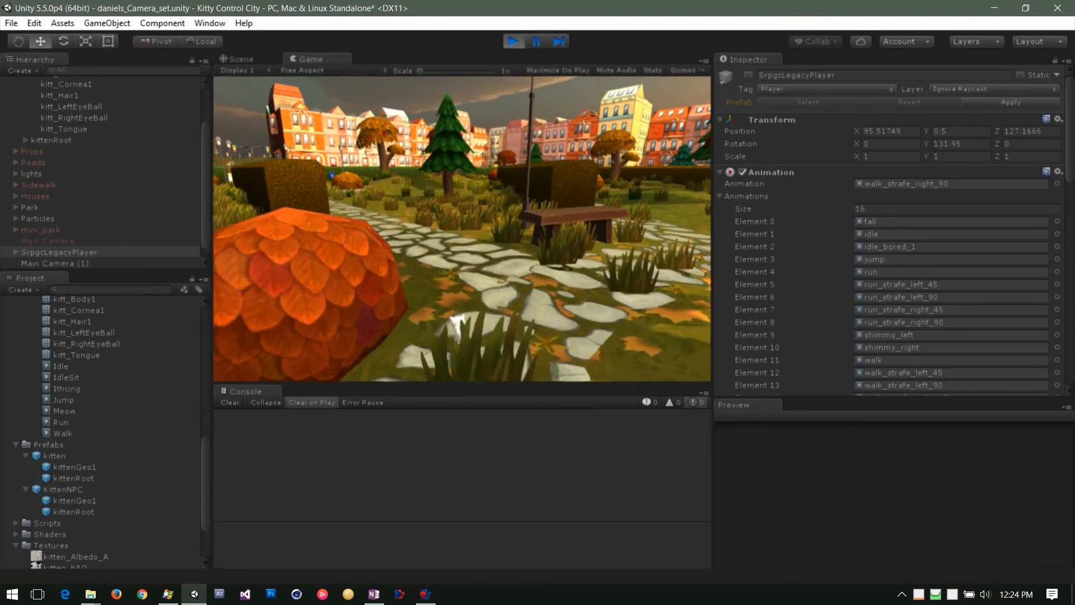
pyautogui.press('w')
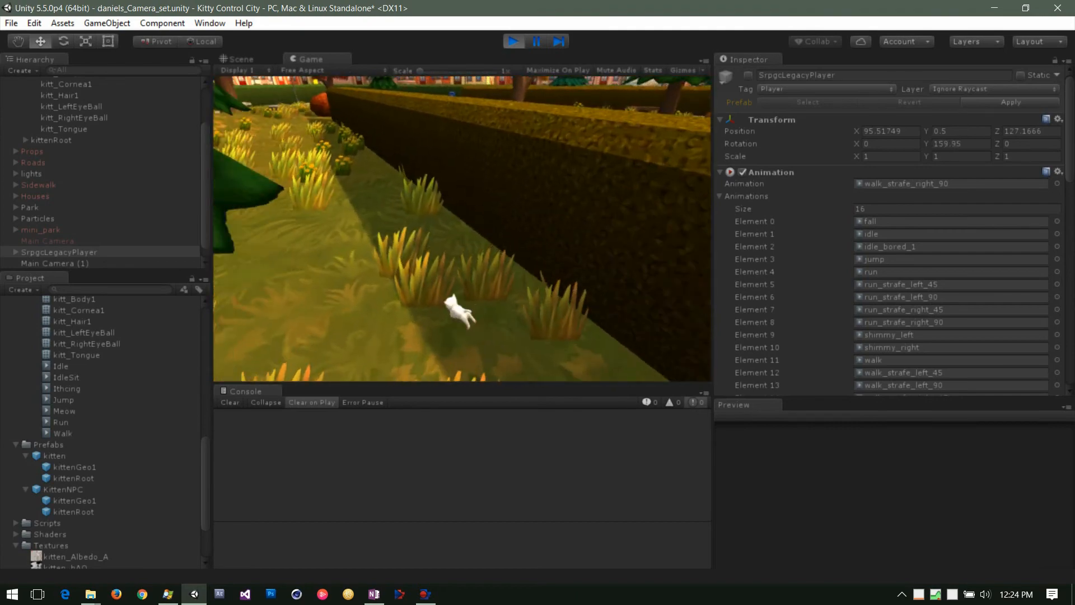
pyautogui.press('w')
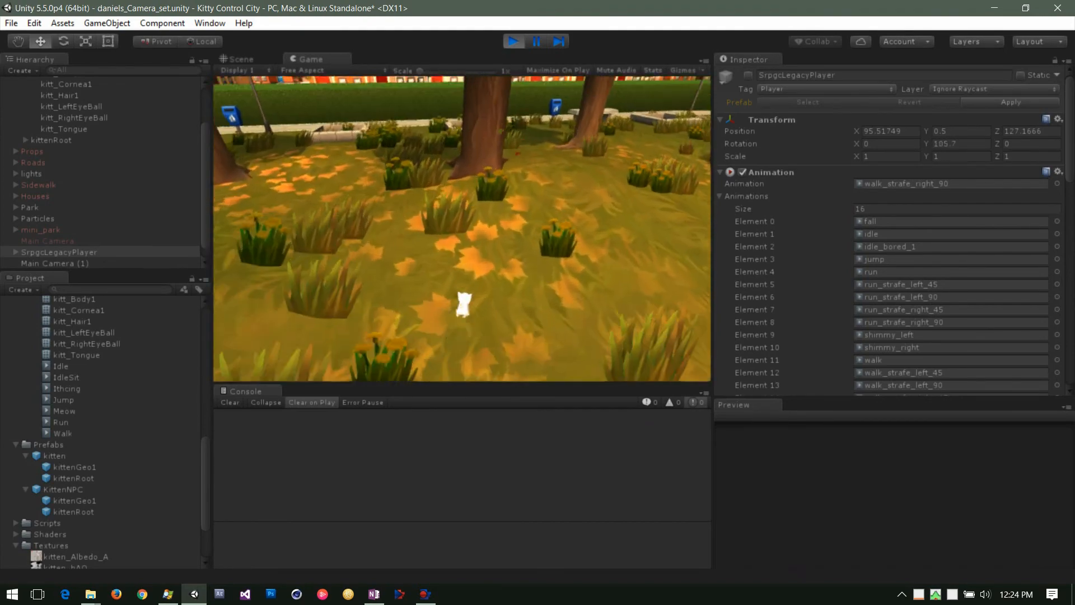
pyautogui.press('w')
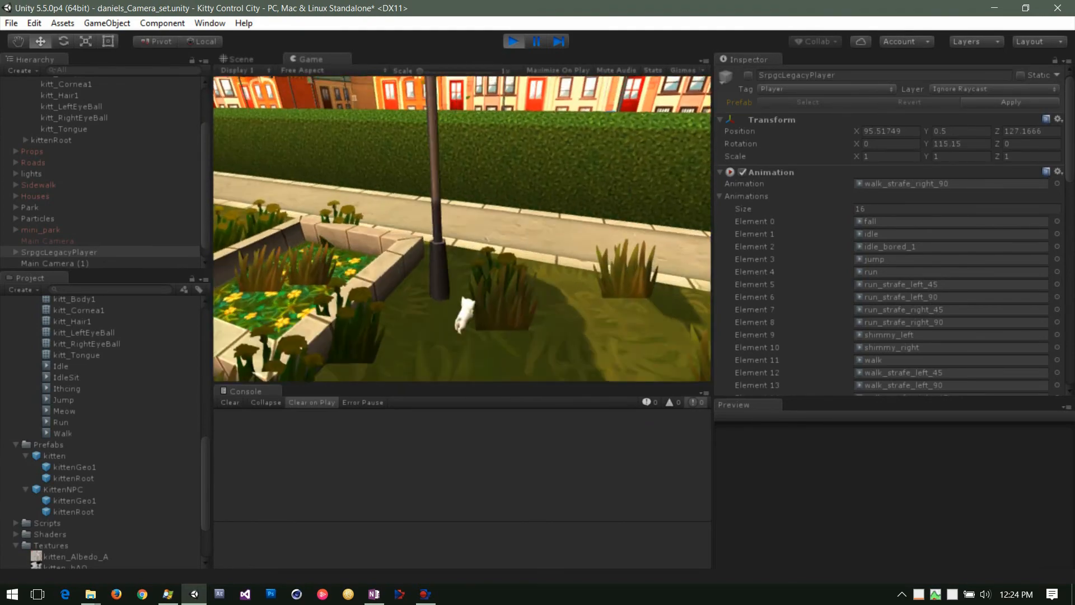
pyautogui.press('w')
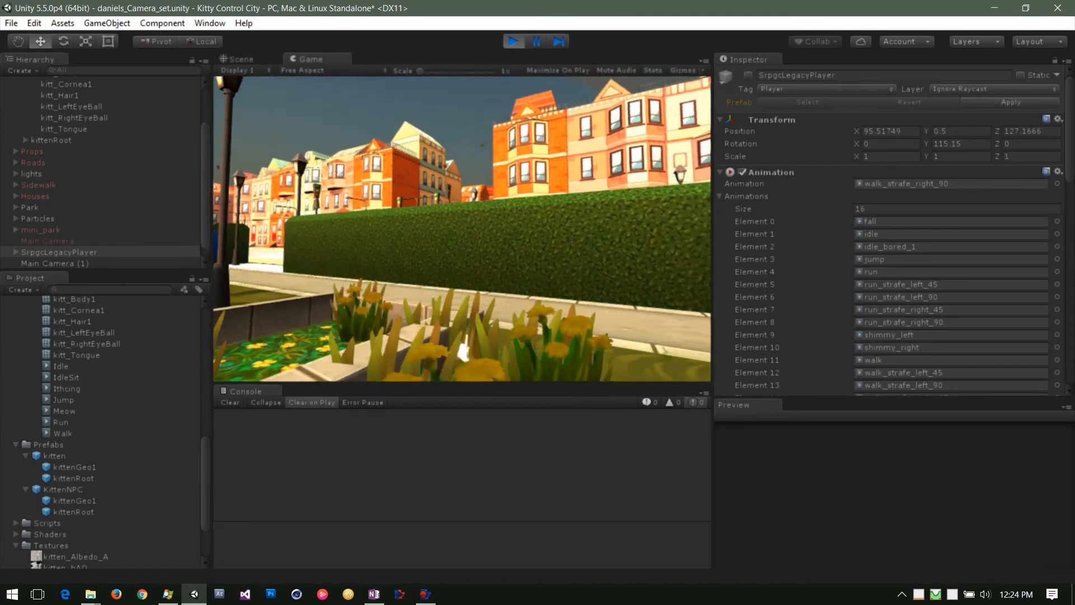
pyautogui.press('w')
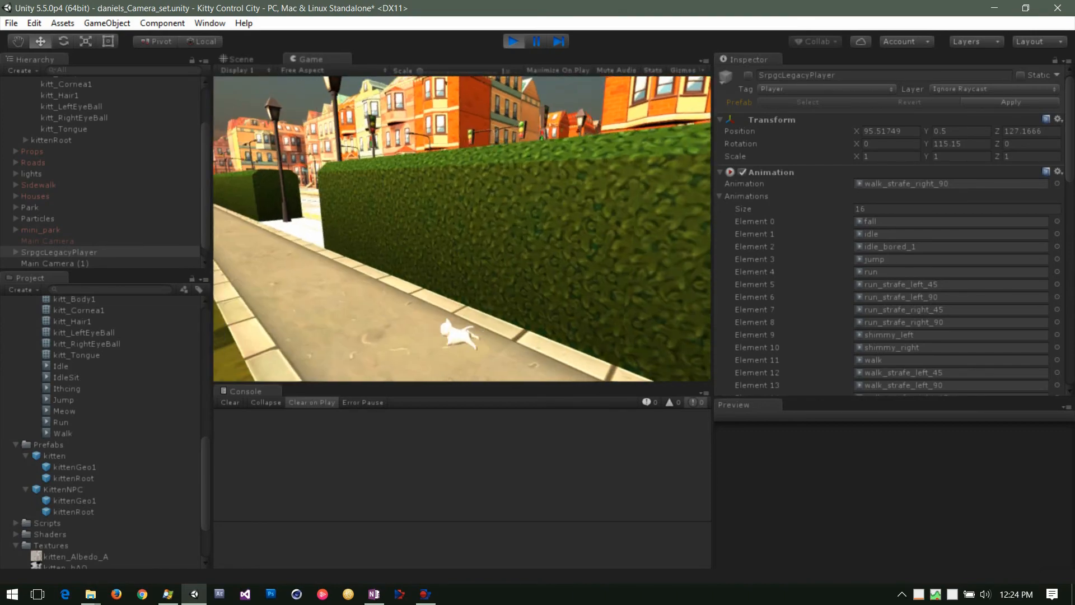
pyautogui.press('w')
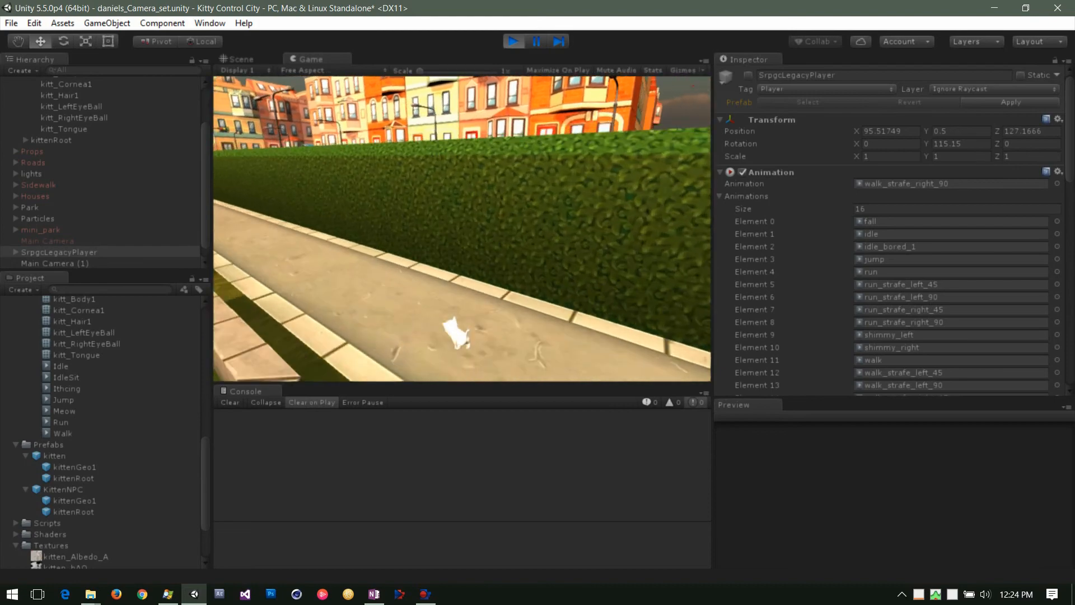
pyautogui.press('w')
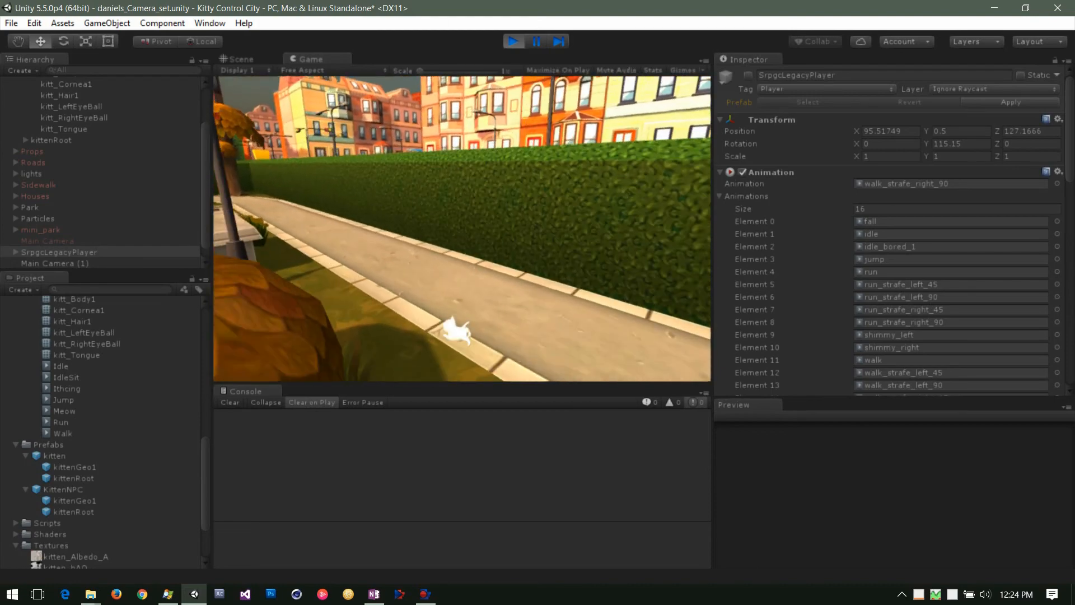
pyautogui.press('w')
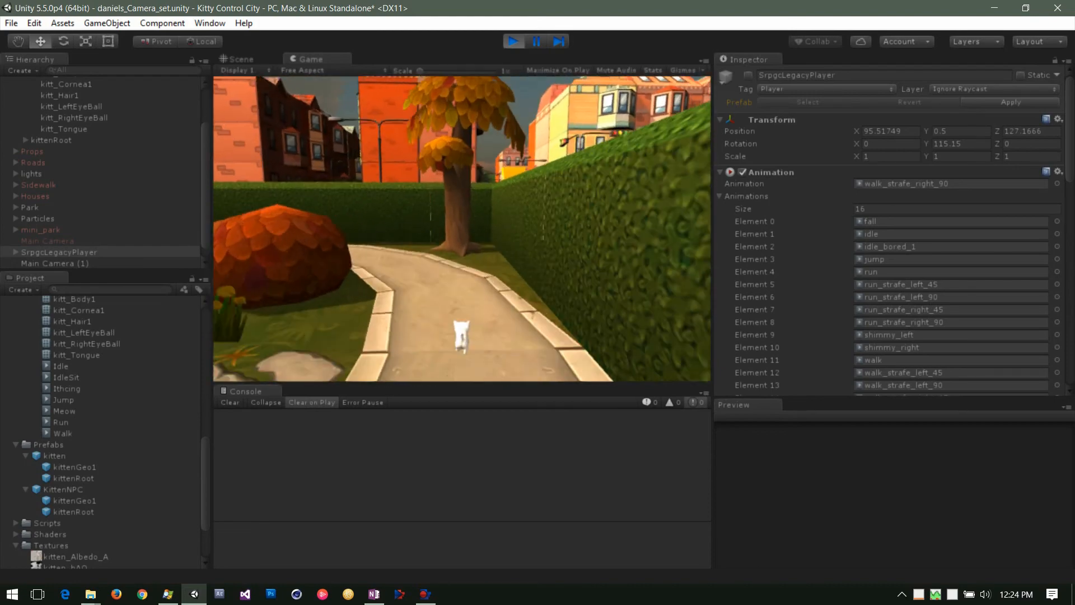
pyautogui.press('w')
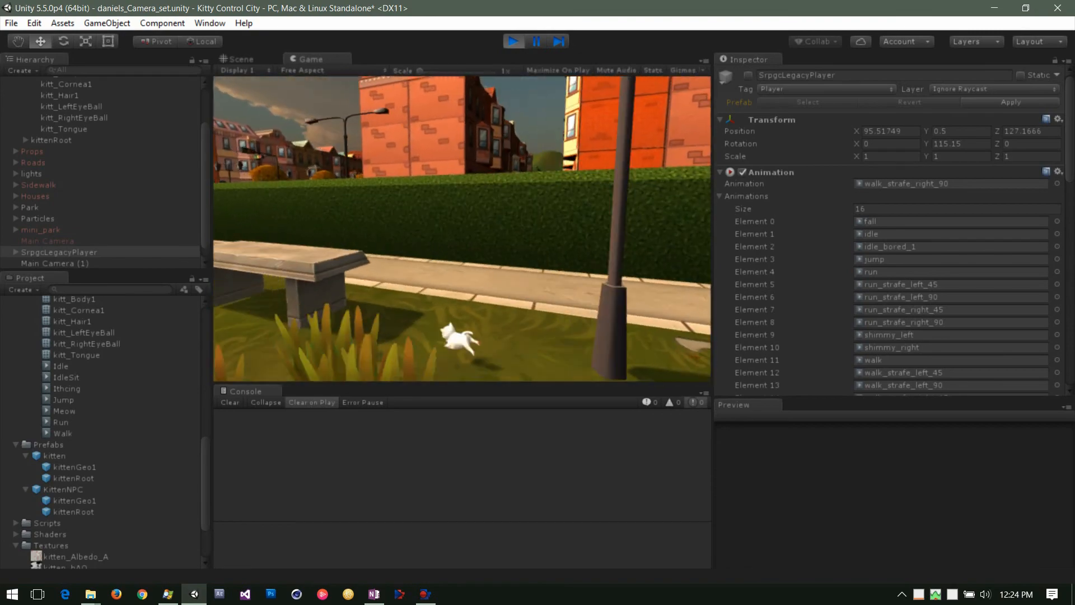
pyautogui.press('w')
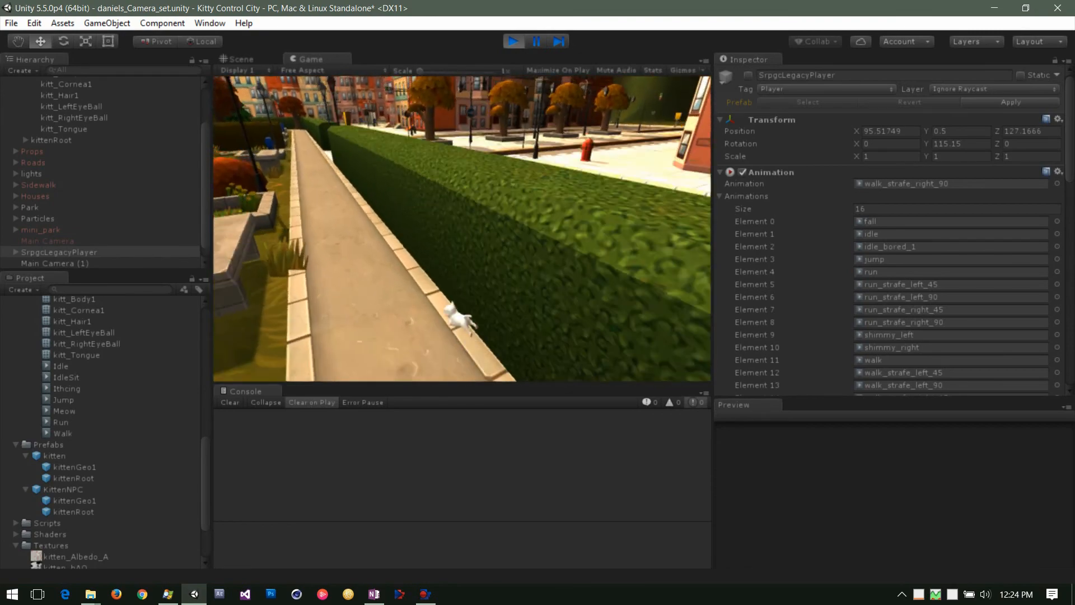
pyautogui.press('w')
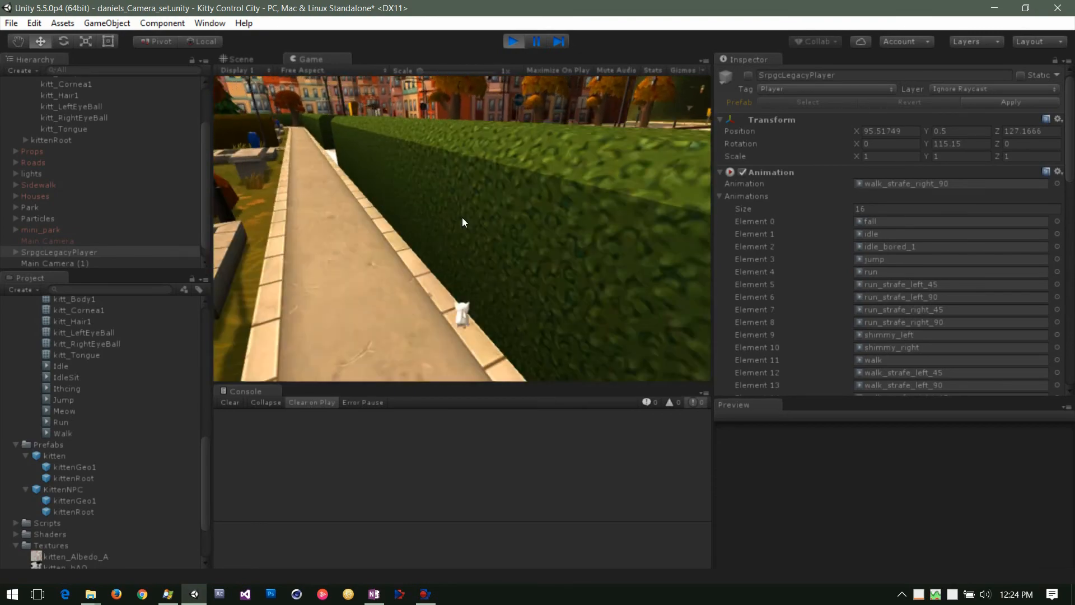